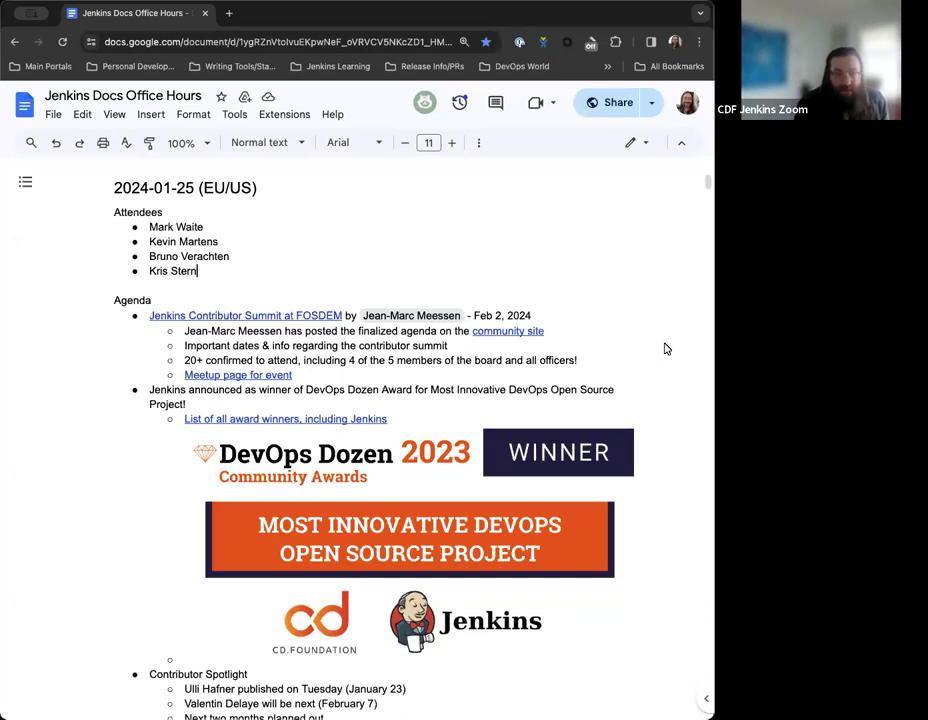
# Step: Review the 2024-01-25 meeting agenda from the Contributor Summit item through Housekeeping, and return to its beginning
pyautogui.scroll(-2, 667, 348)
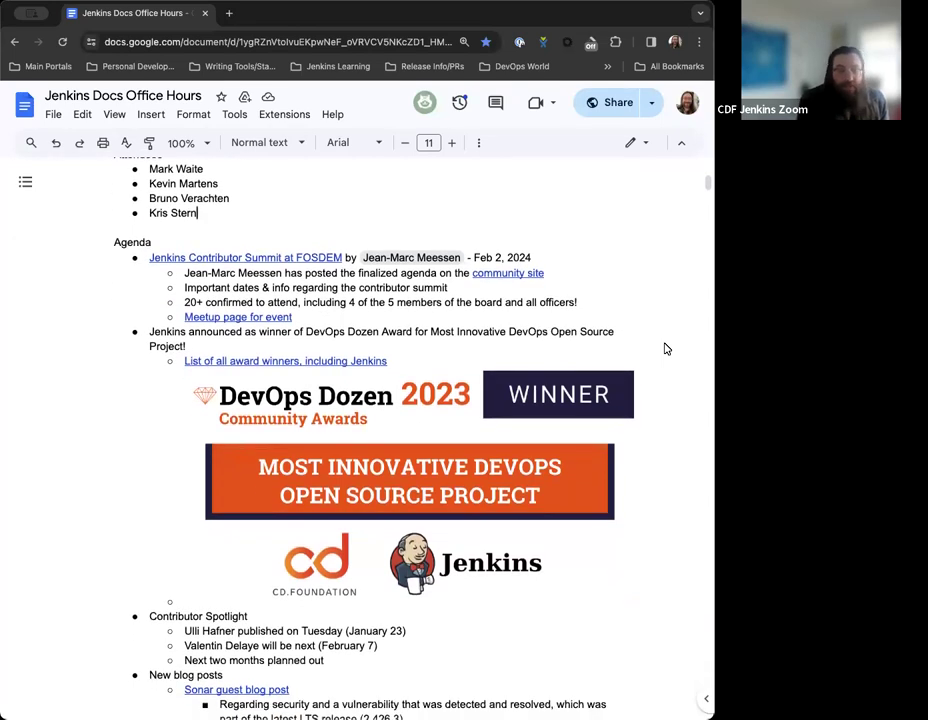
pyautogui.scroll(-2, 667, 348)
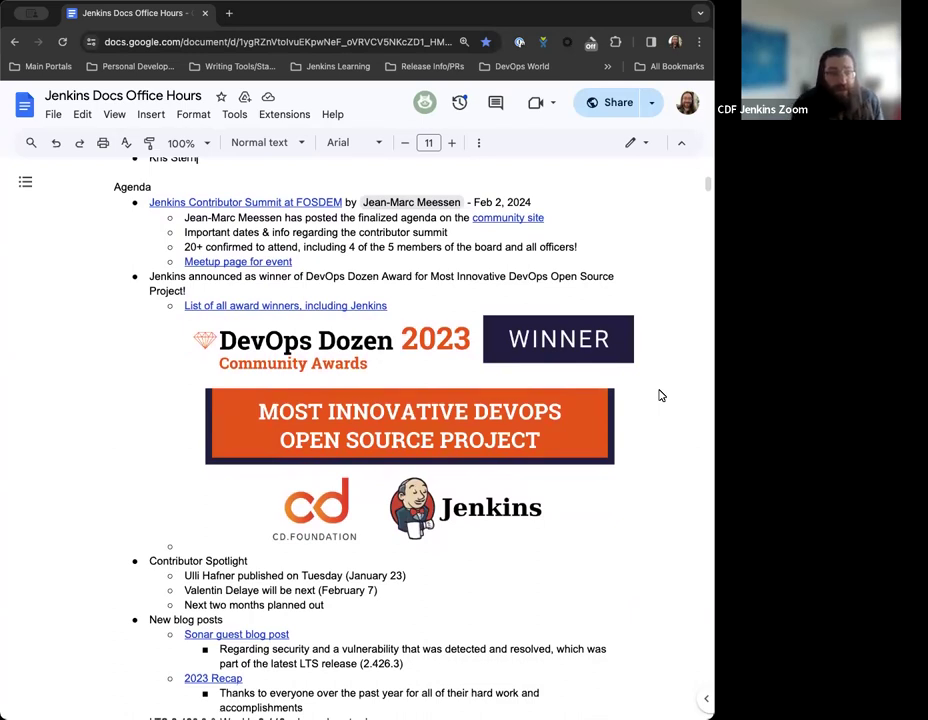
pyautogui.scroll(-1, 660, 396)
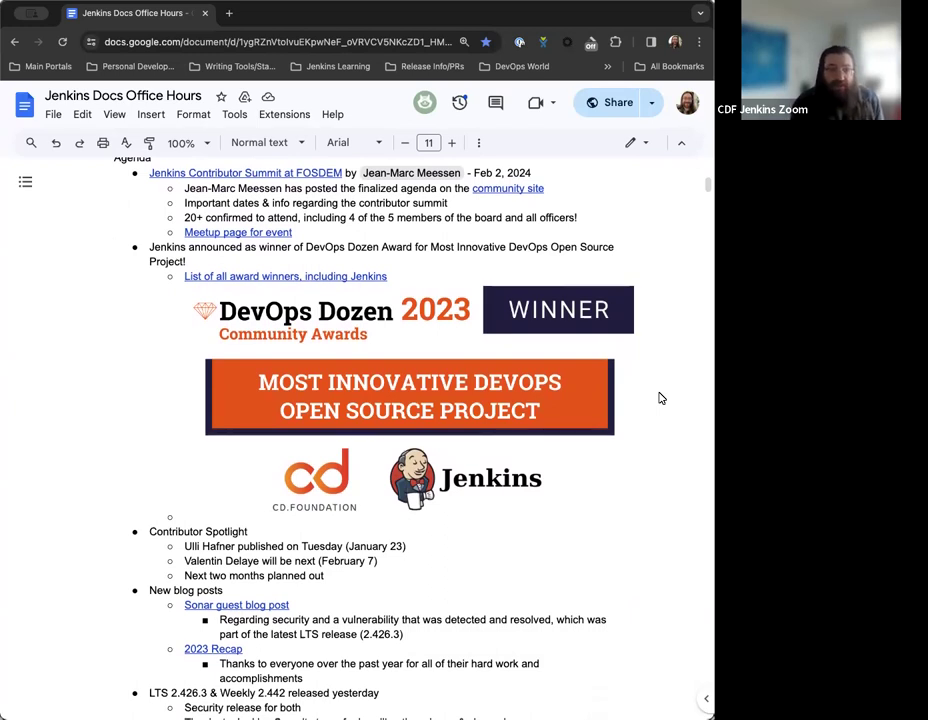
pyautogui.scroll(-2, 660, 398)
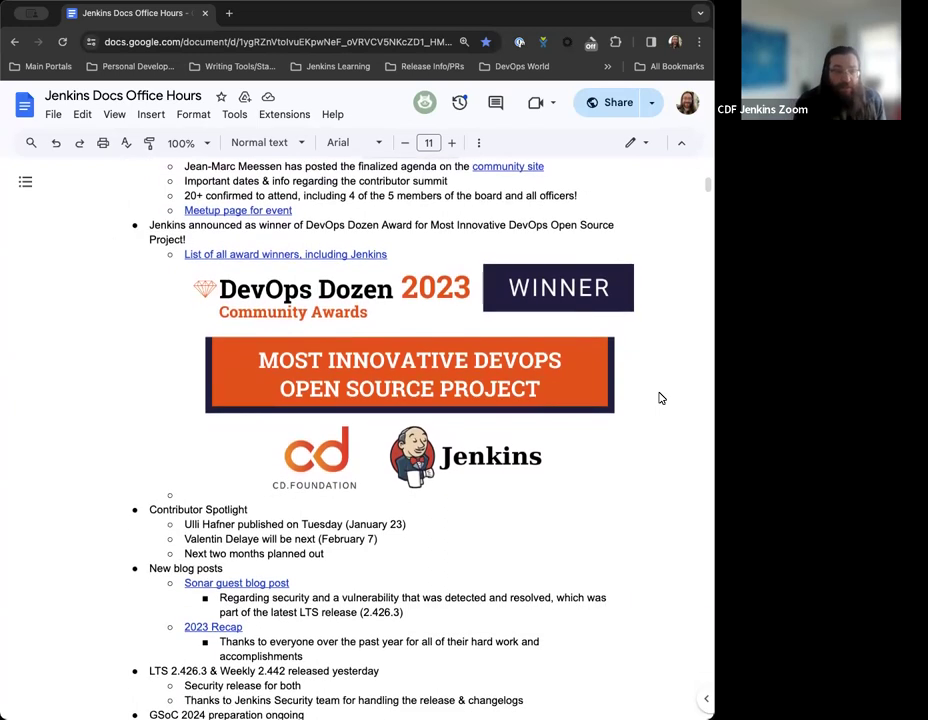
pyautogui.scroll(1, 660, 398)
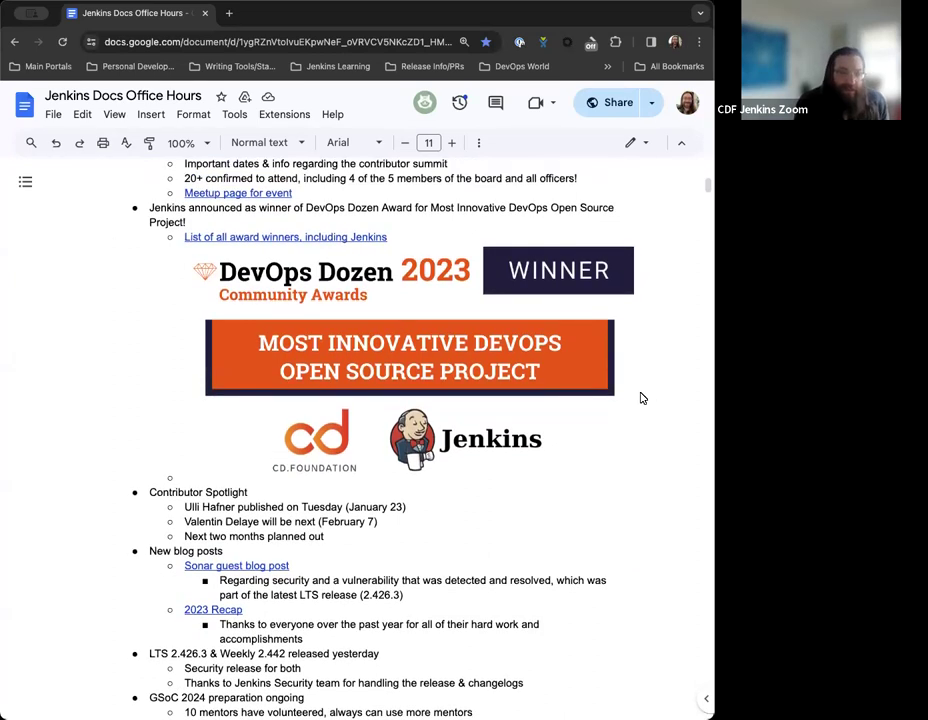
pyautogui.scroll(-4, 641, 398)
pyautogui.scroll(-4, 620, 394)
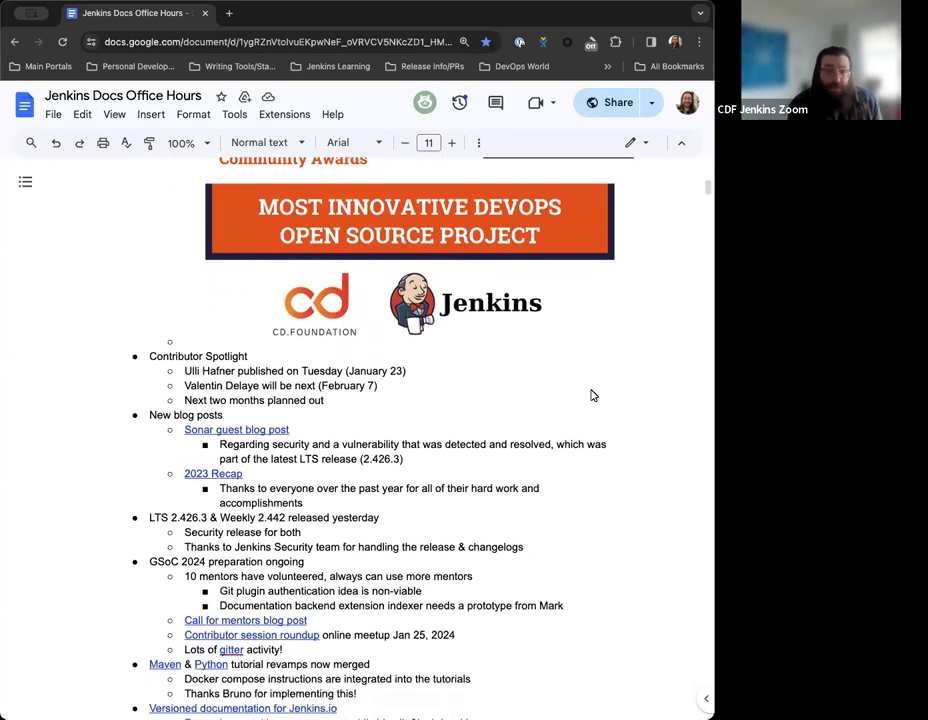
pyautogui.scroll(-3, 575, 356)
pyautogui.scroll(-2, 575, 356)
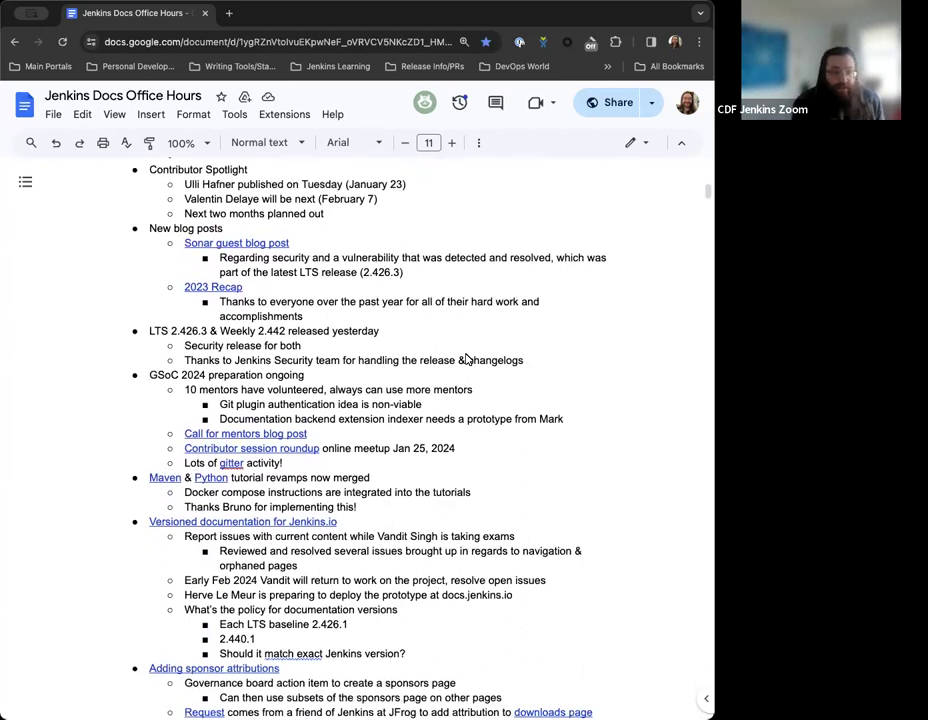
pyautogui.scroll(-2, 465, 358)
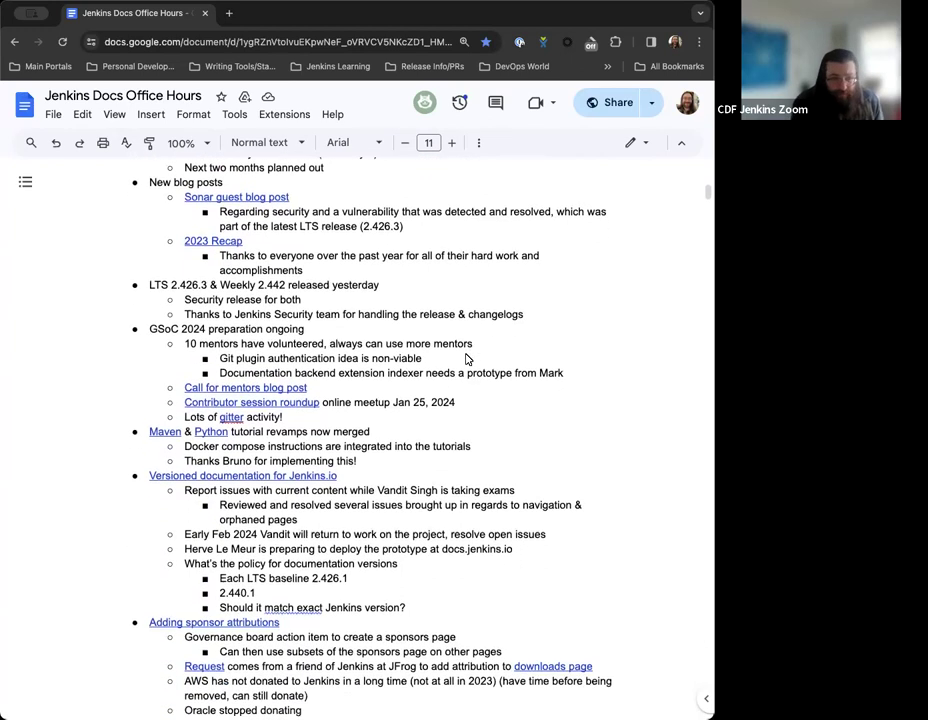
pyautogui.scroll(-2, 465, 358)
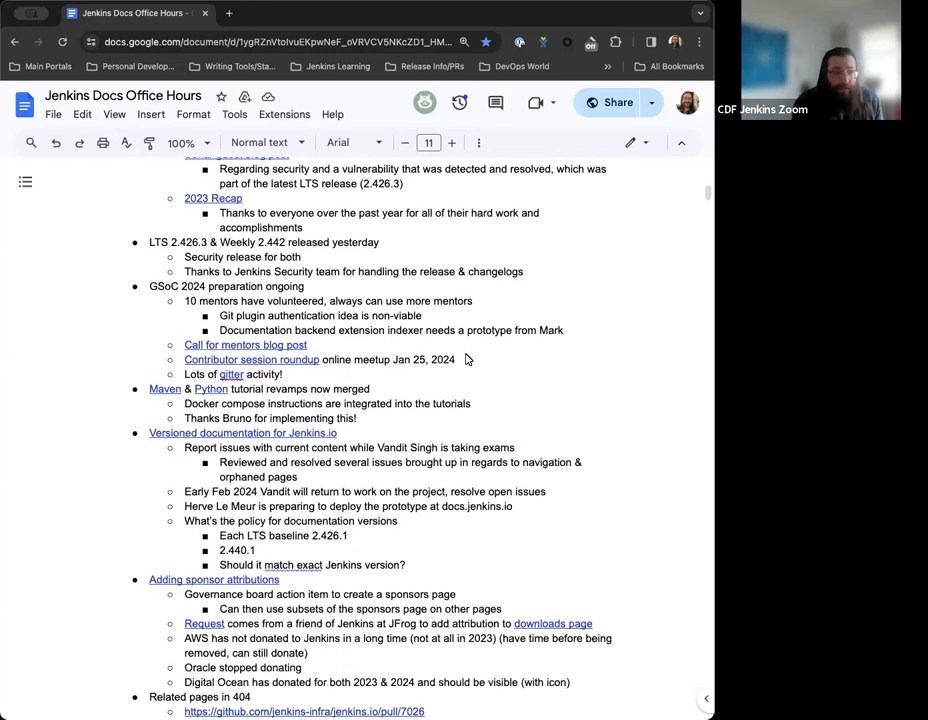
pyautogui.scroll(-3, 465, 358)
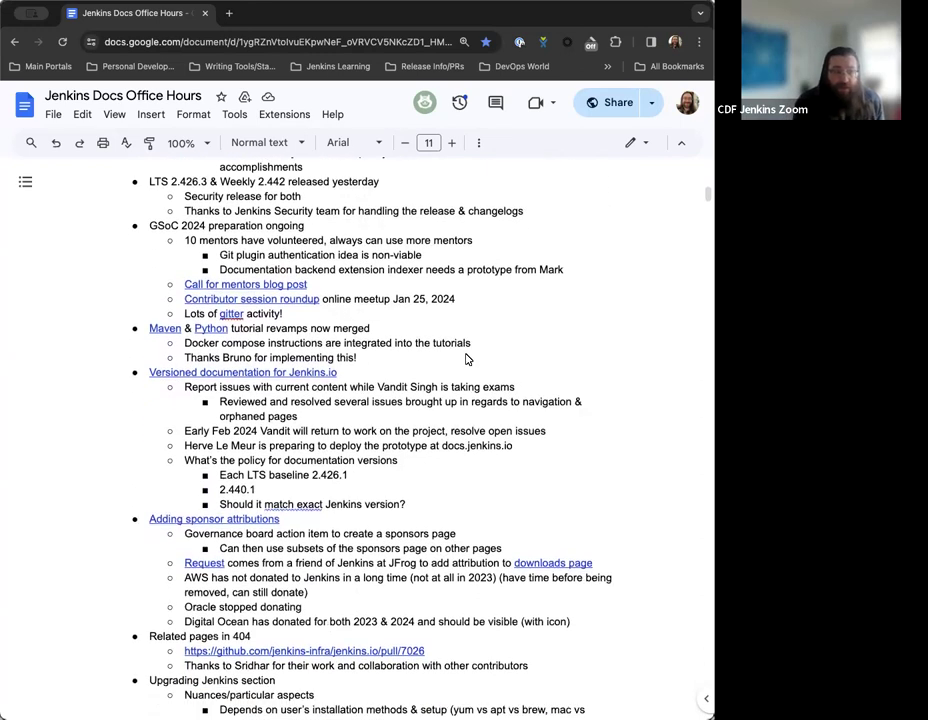
pyautogui.scroll(-4, 465, 358)
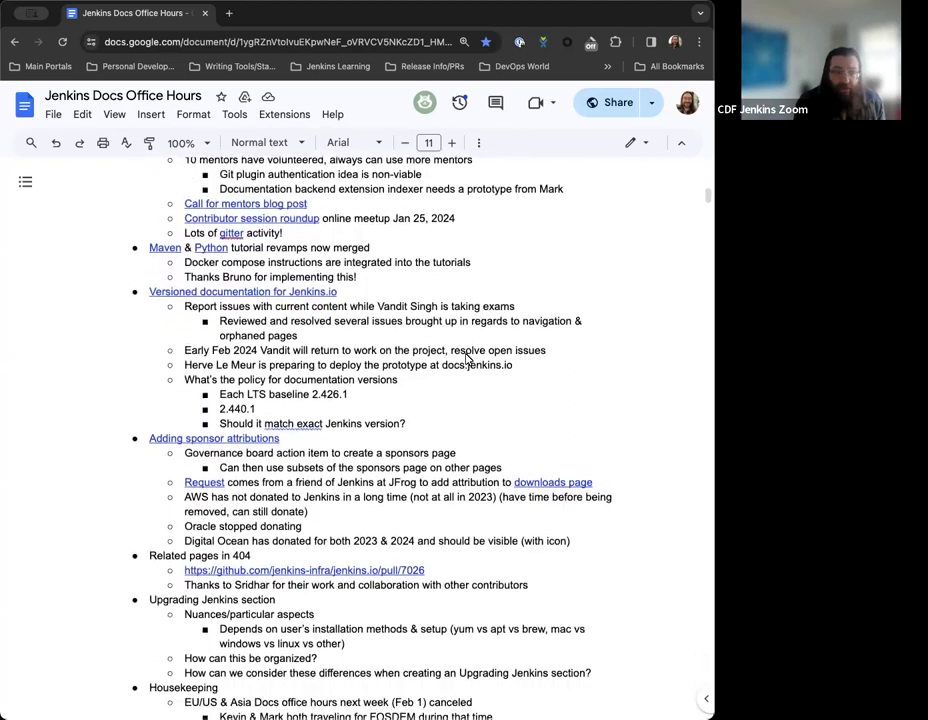
pyautogui.scroll(-6, 465, 358)
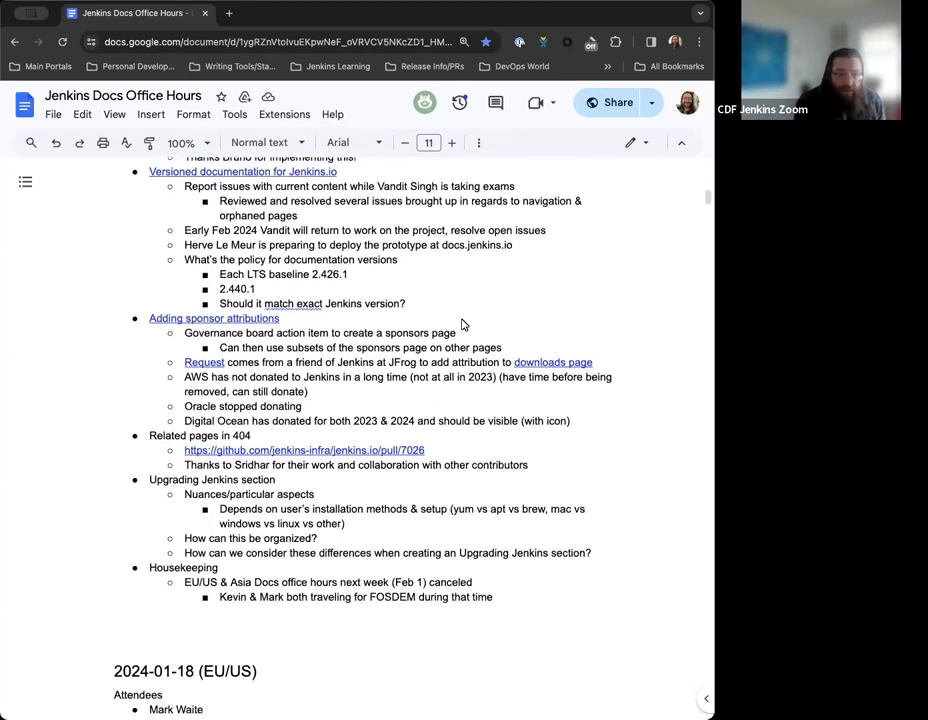
pyautogui.scroll(-3, 462, 324)
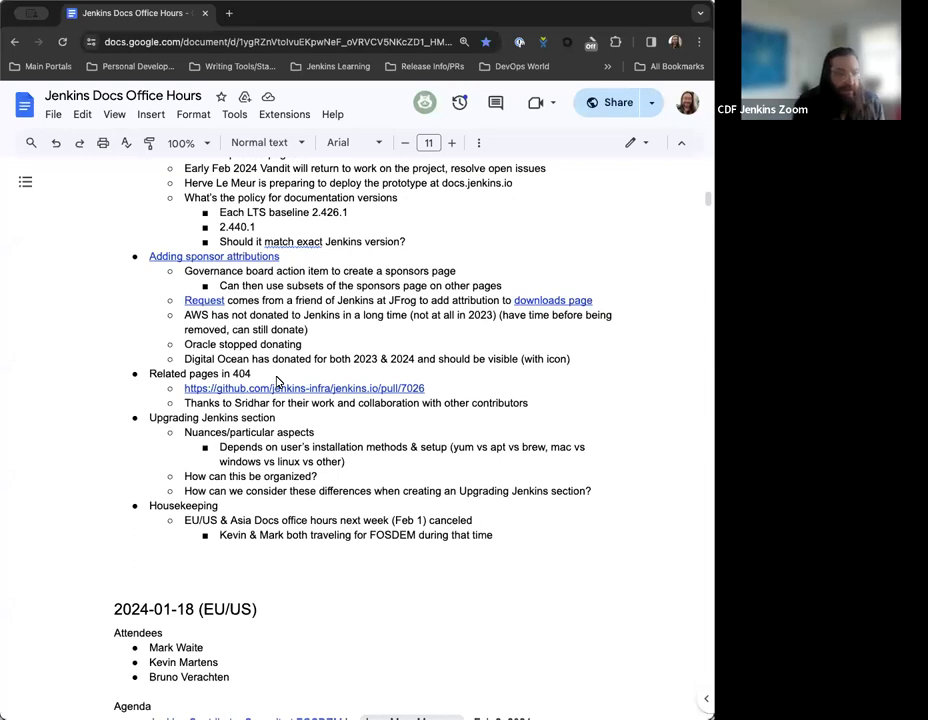
pyautogui.scroll(-2, 280, 390)
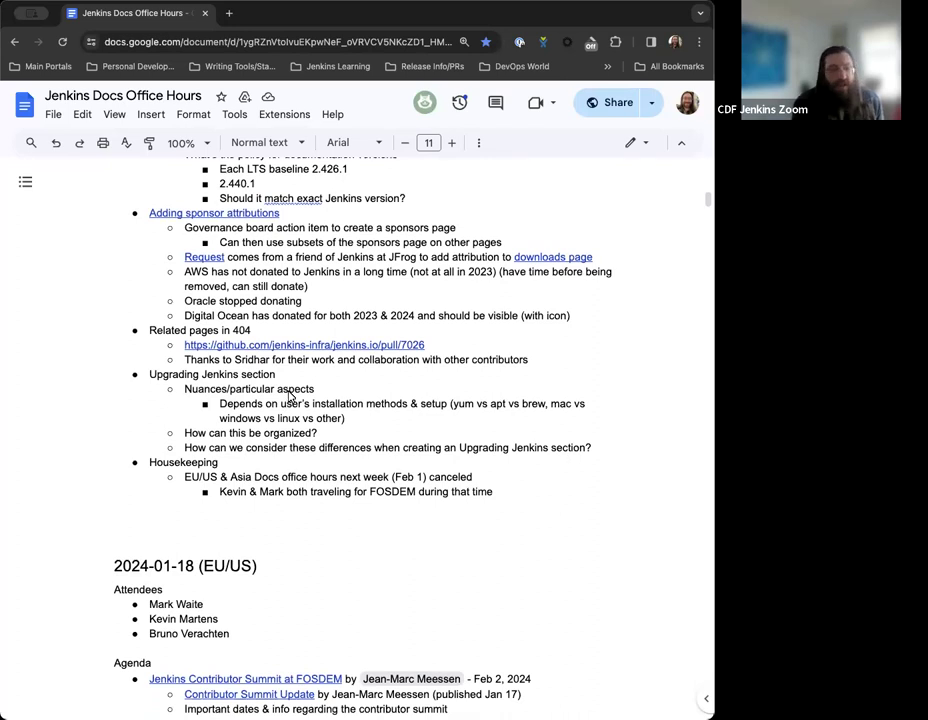
pyautogui.scroll(-2, 290, 395)
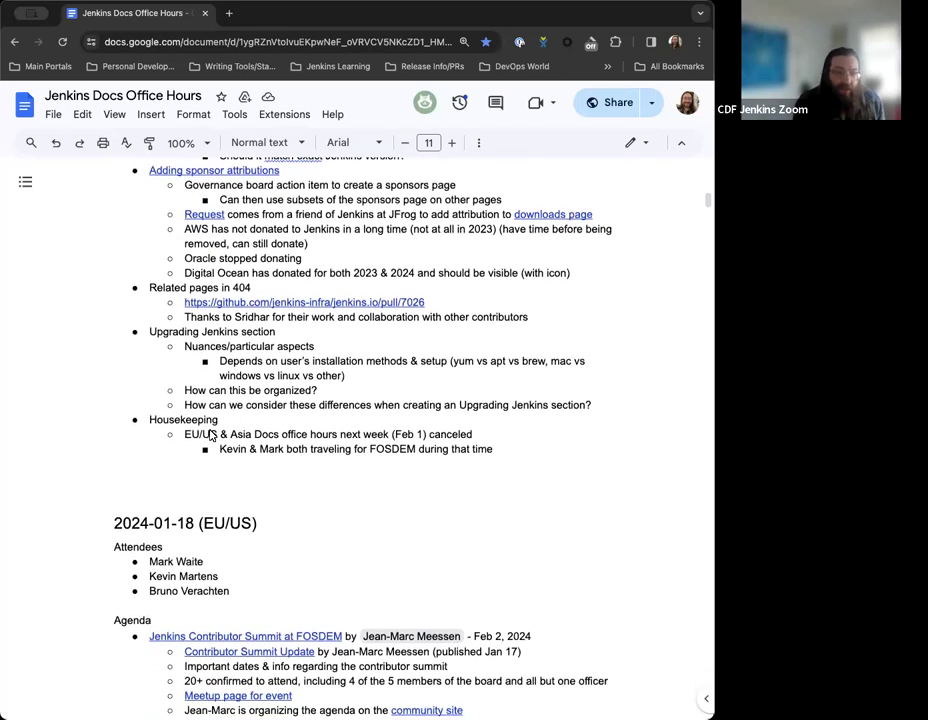
pyautogui.scroll(-1, 211, 435)
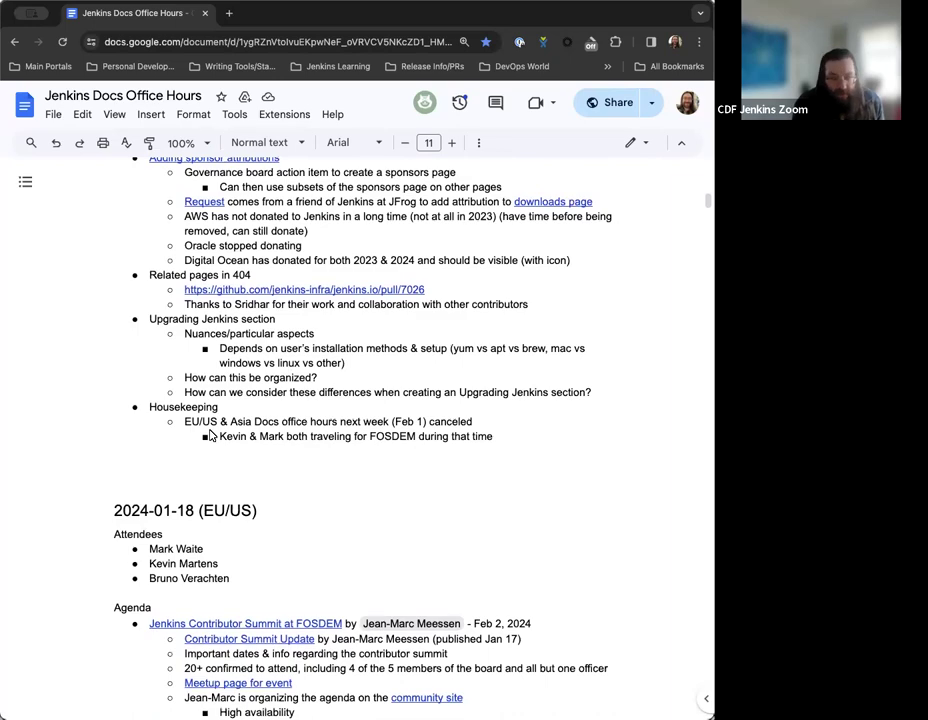
pyautogui.scroll(1, 211, 435)
pyautogui.scroll(2, 211, 435)
pyautogui.scroll(10, 211, 435)
pyautogui.scroll(5, 211, 435)
pyautogui.scroll(1, 211, 435)
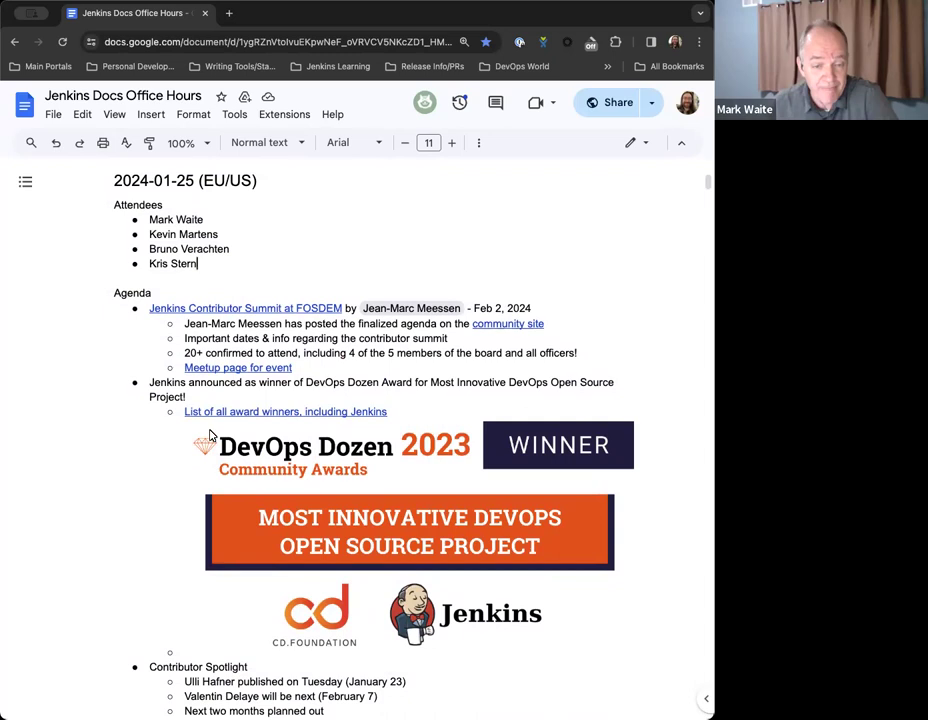
# Step: Change the confirmed attendance figure under the Jenkins Contributor Summit item to 30, without the plus sign
pyautogui.scroll(-1, 210, 435)
pyautogui.scroll(-2, 210, 435)
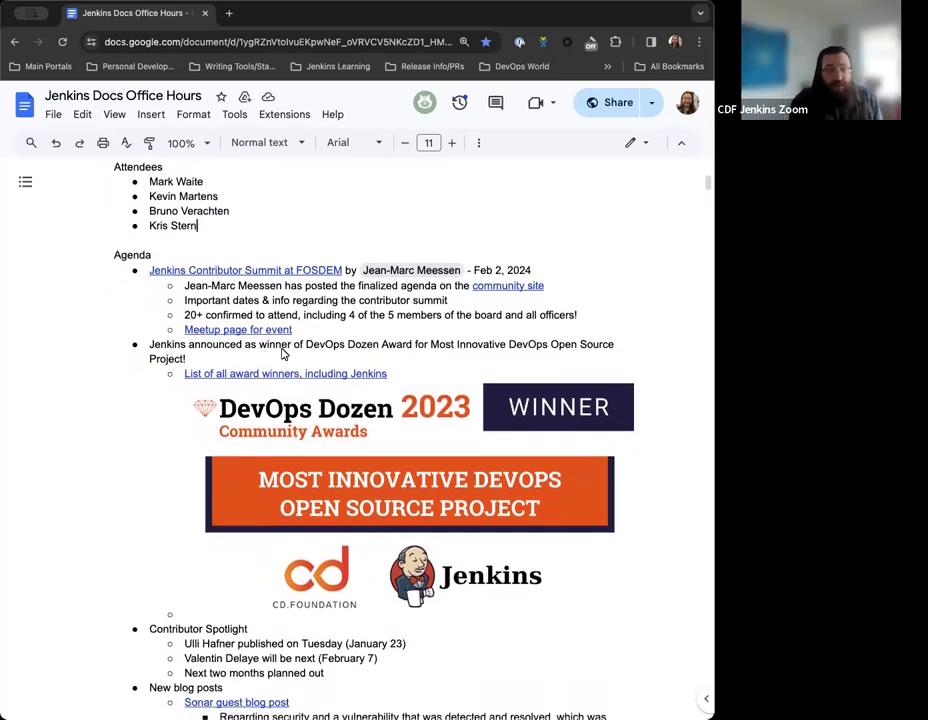
pyautogui.scroll(-1, 284, 353)
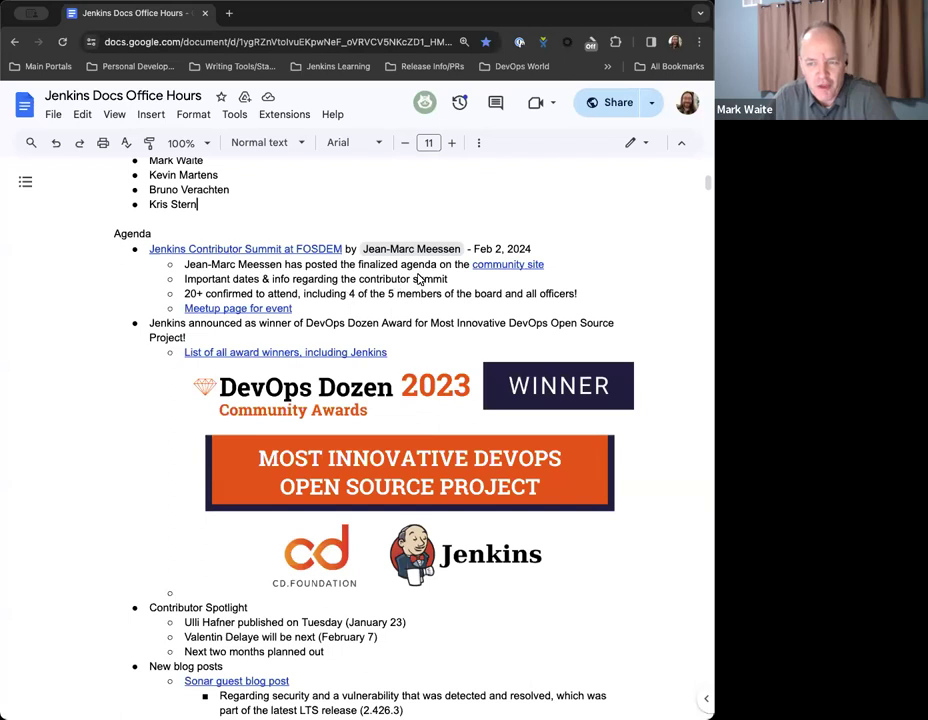
pyautogui.click(197, 298)
pyautogui.press('BackSpace')
pyautogui.press('BackSpace')
pyautogui.write('30')
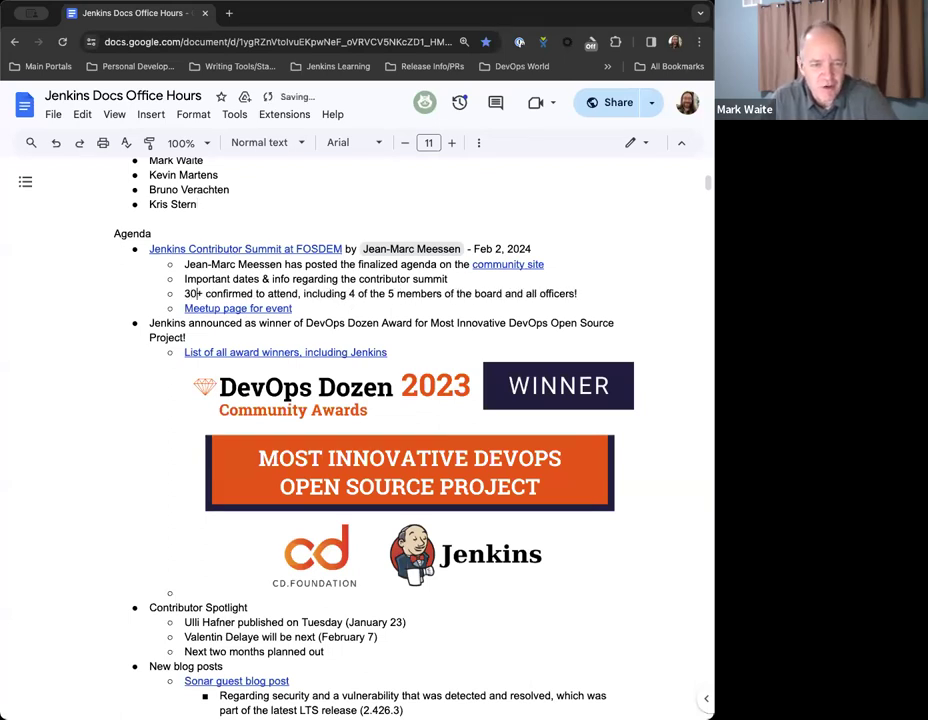
pyautogui.press('Right')
pyautogui.press('BackSpace')
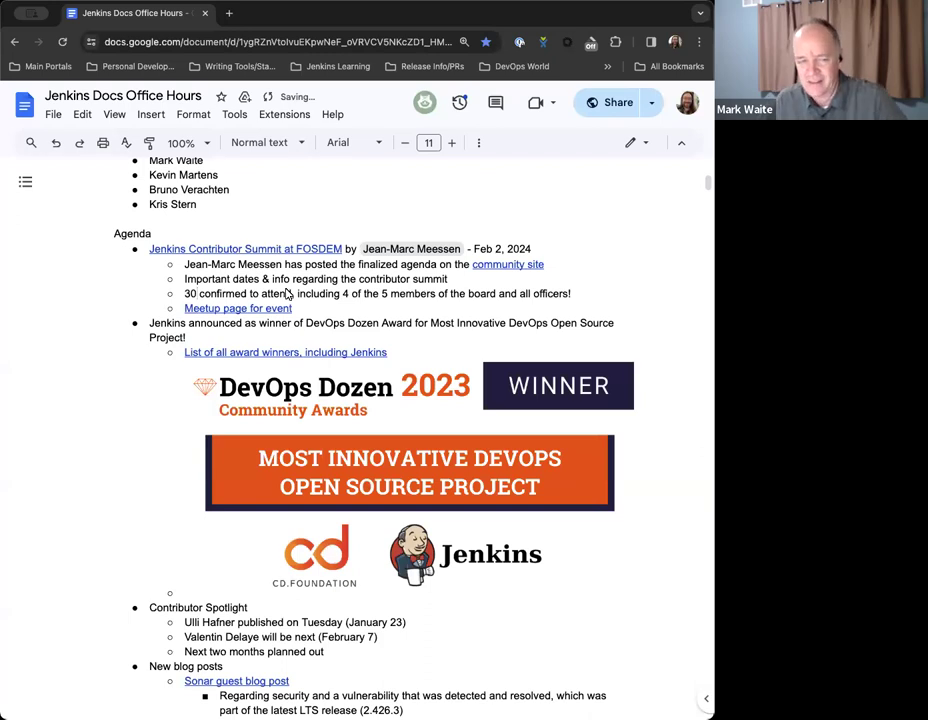
# Step: Append "(FULL)" to the end of the confirmed attendance bullet under the Jenkins Contributor Summit item
pyautogui.click(594, 296)
pyautogui.write('(F')
pyautogui.write('ULL SP')
pyautogui.press('BackSpace')
pyautogui.press('BackSpace')
pyautogui.press('BackSpace')
pyautogui.write(')')
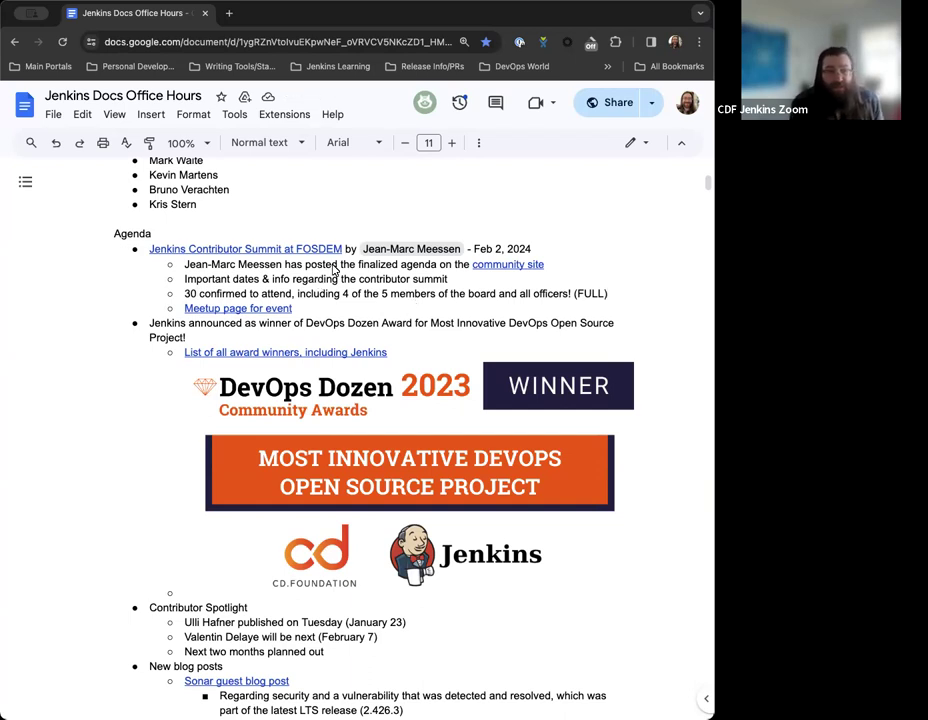
# Step: Open the linked community site post, read the Jenkins Contributor Summit 2024 final agenda, and return to the meeting notes
pyautogui.click(499, 266)
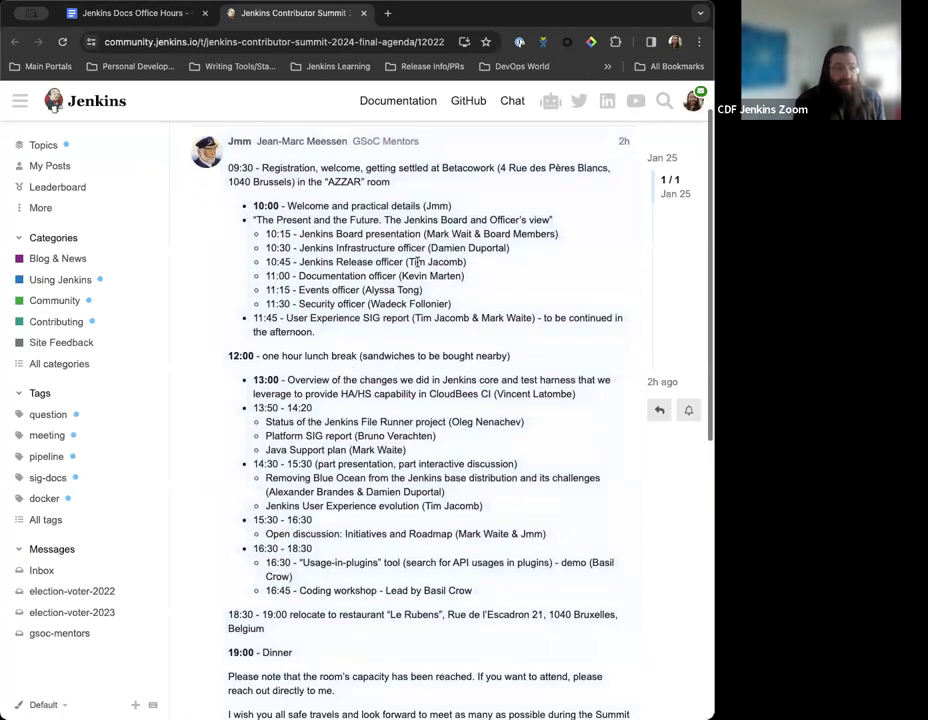
pyautogui.scroll(-1, 420, 379)
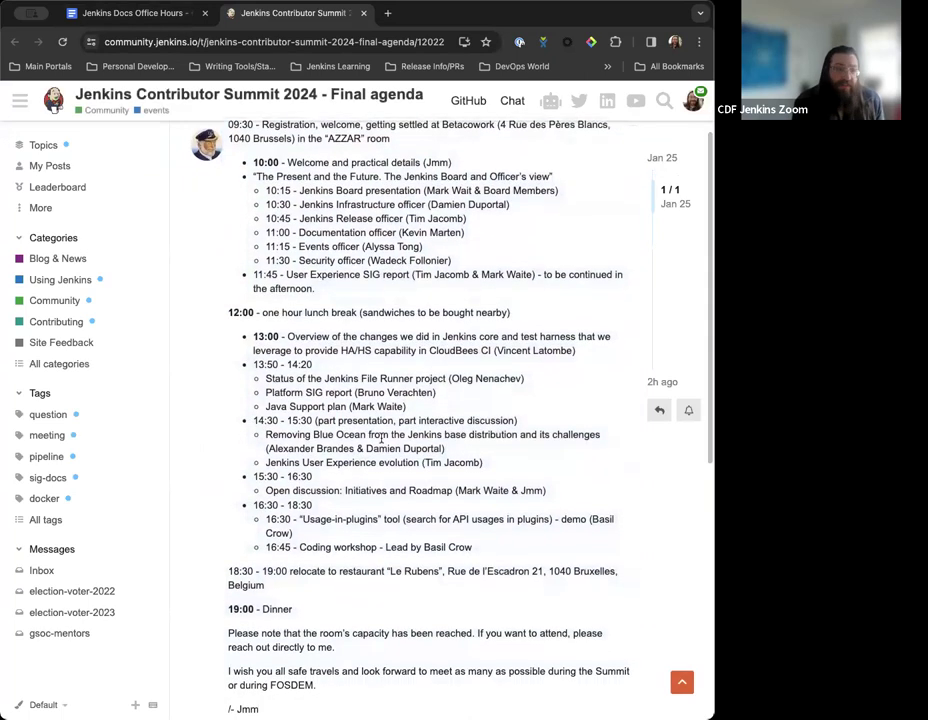
pyautogui.scroll(-2, 381, 440)
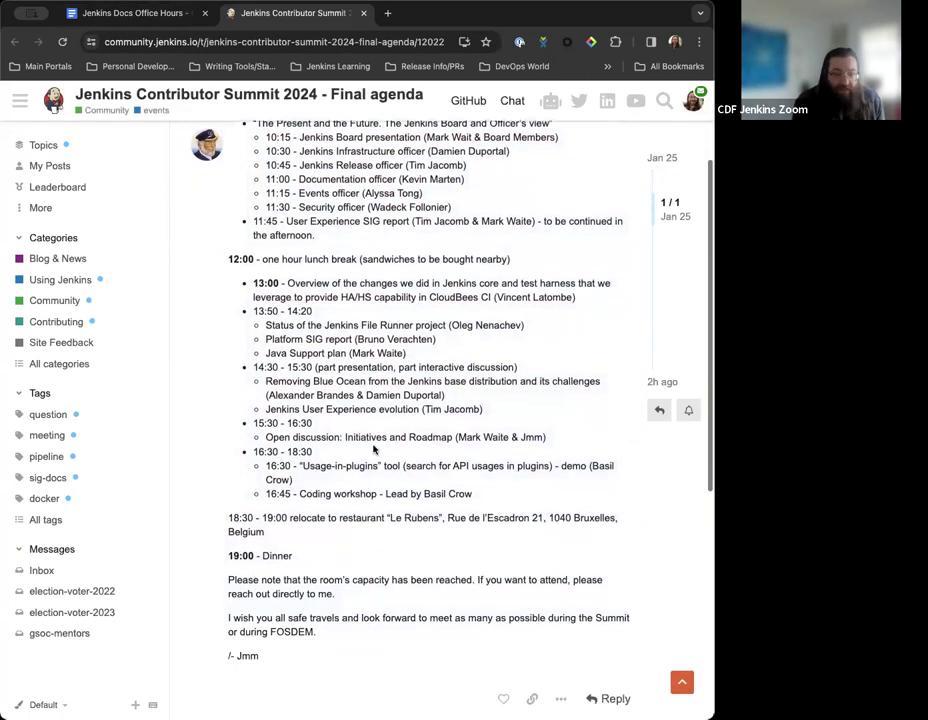
pyautogui.scroll(1, 375, 449)
pyautogui.scroll(1, 374, 449)
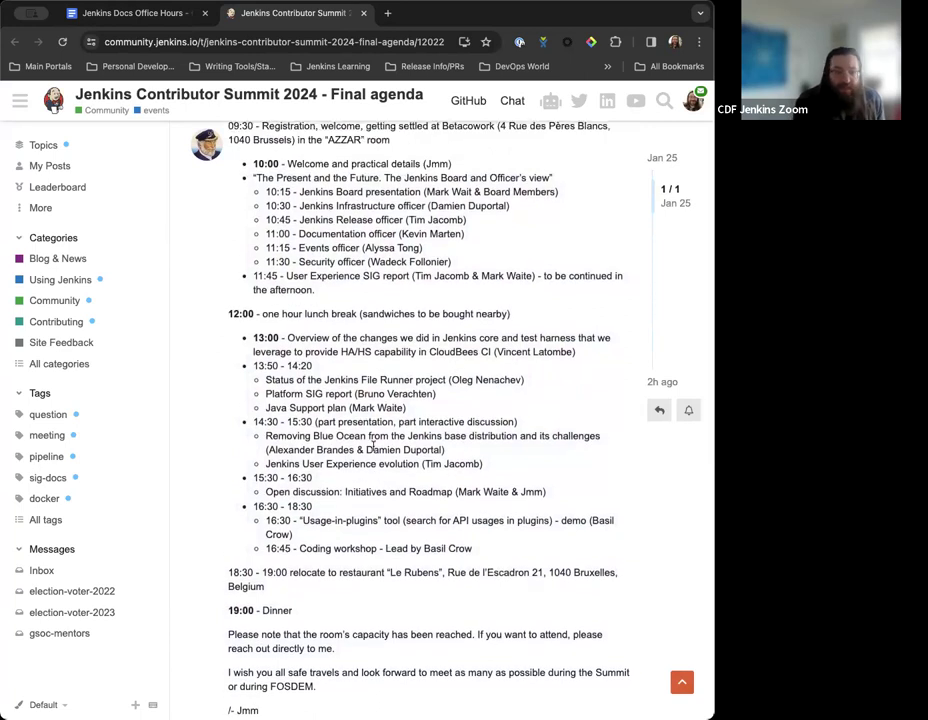
pyautogui.scroll(1, 370, 438)
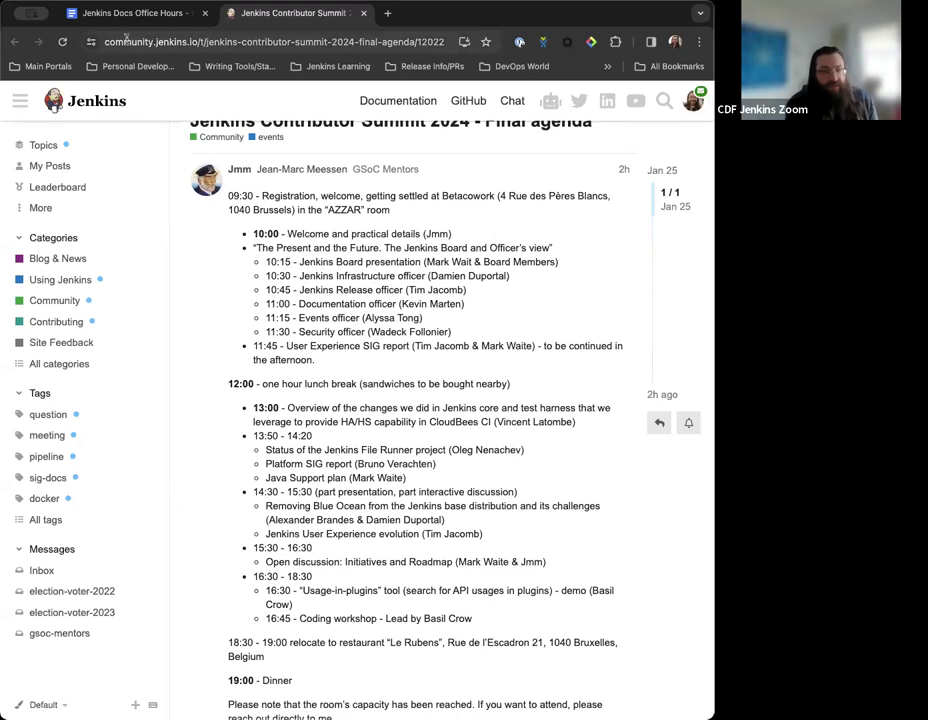
pyautogui.click(135, 20)
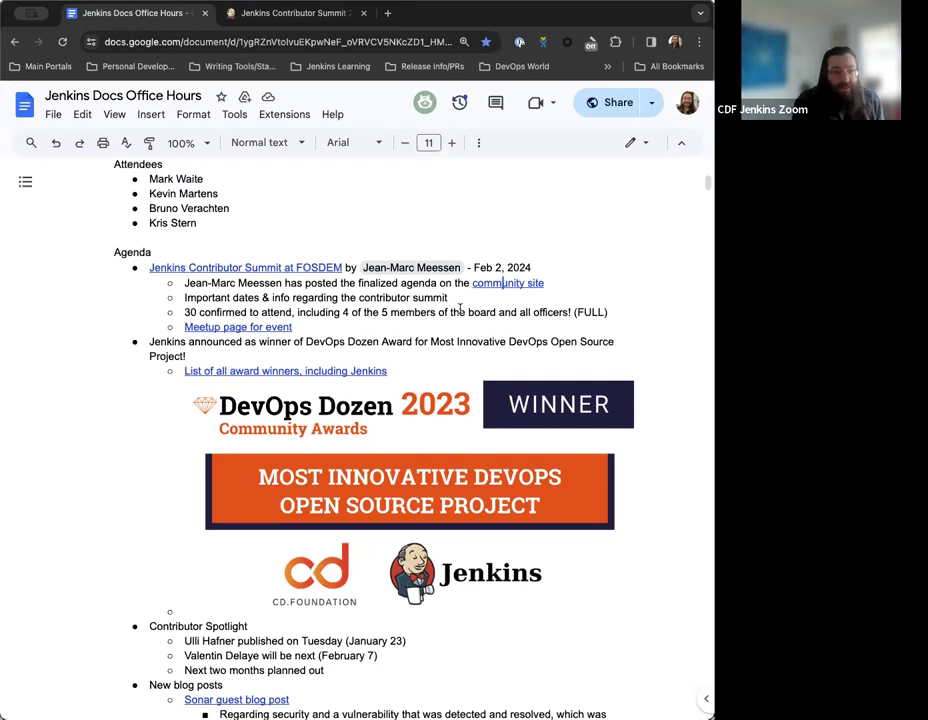
# Step: Examine the DevOps Dozen award announcement and the Contributor Spotlight and New blog posts items below it
pyautogui.scroll(-2, 460, 308)
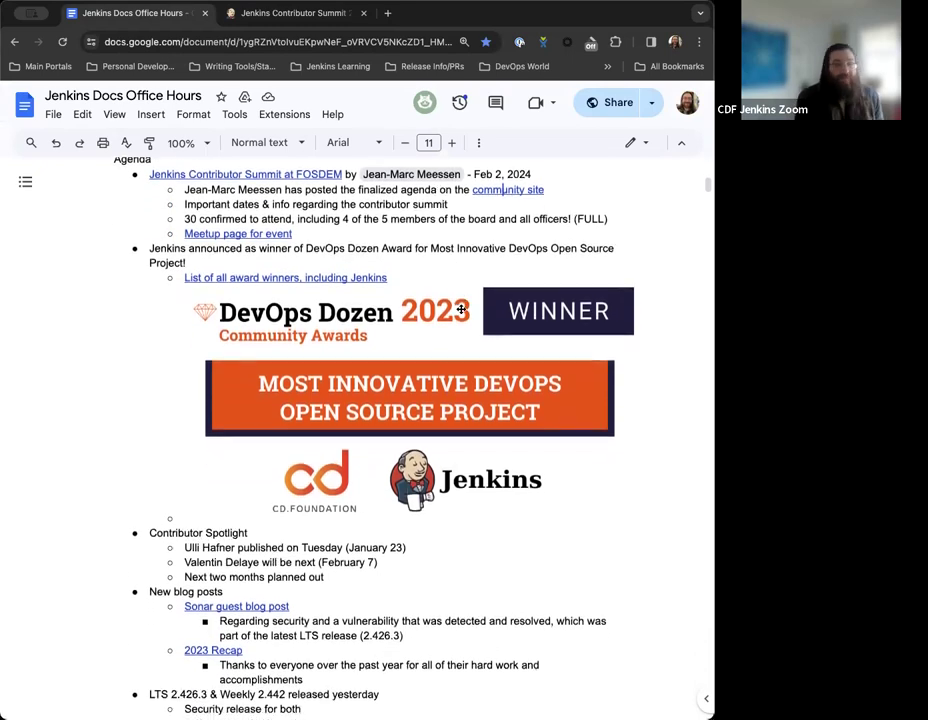
pyautogui.scroll(-1, 461, 330)
pyautogui.scroll(-1, 400, 255)
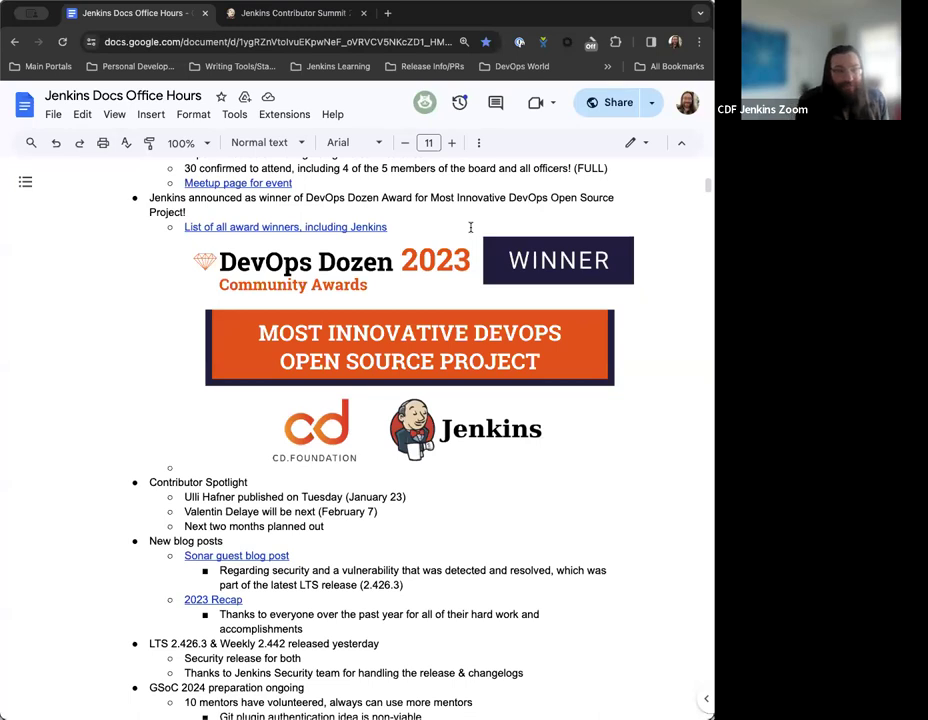
pyautogui.scroll(-1, 470, 228)
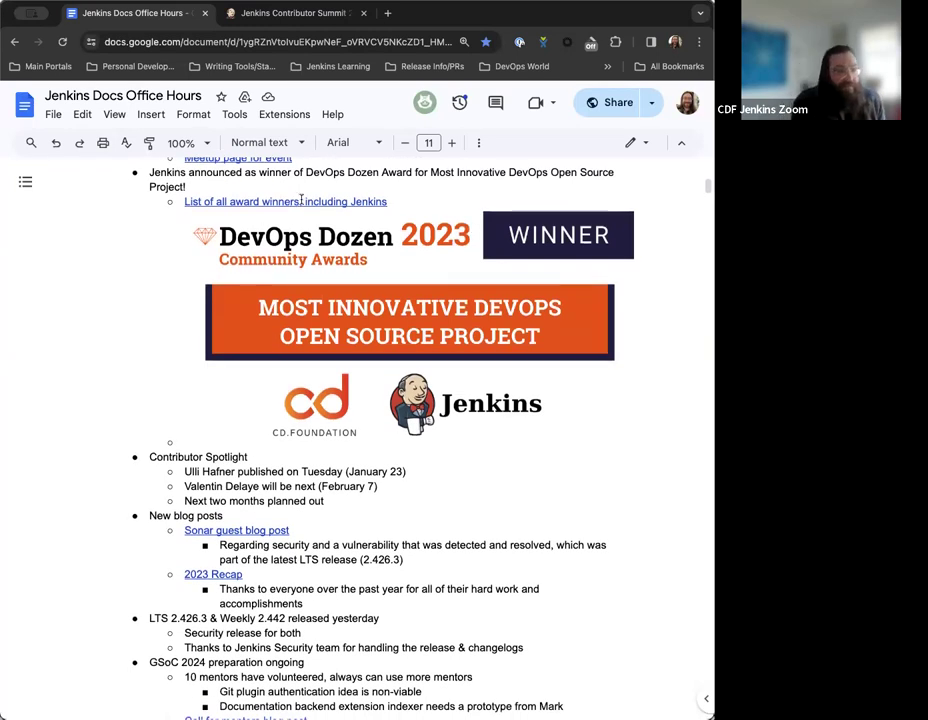
pyautogui.scroll(-3, 283, 317)
pyautogui.scroll(-1, 283, 317)
pyautogui.scroll(5, 282, 400)
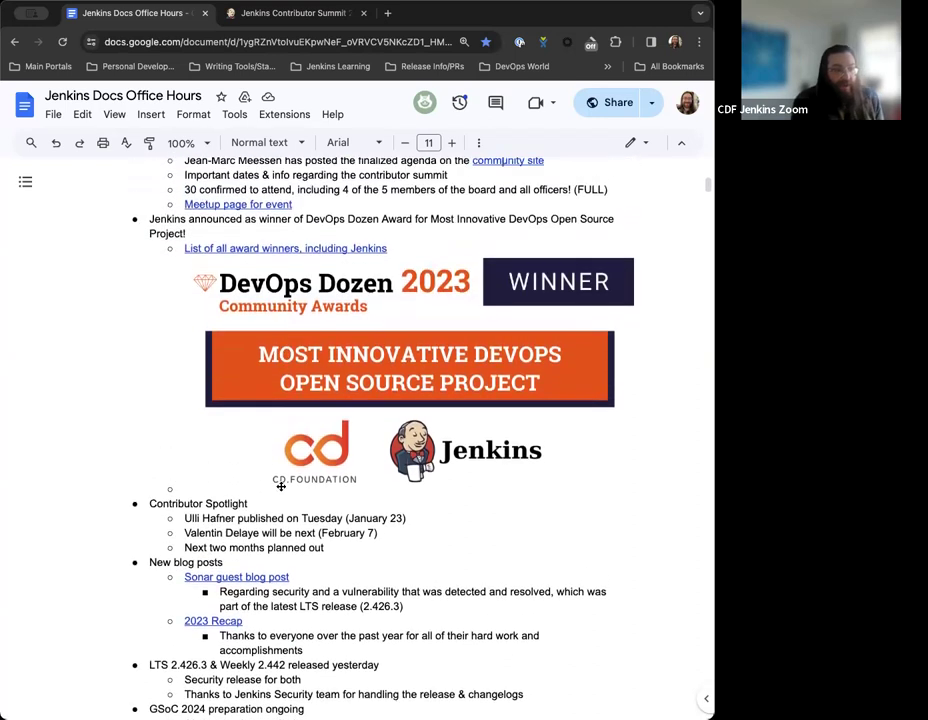
pyautogui.scroll(-3, 280, 487)
pyautogui.scroll(2, 280, 487)
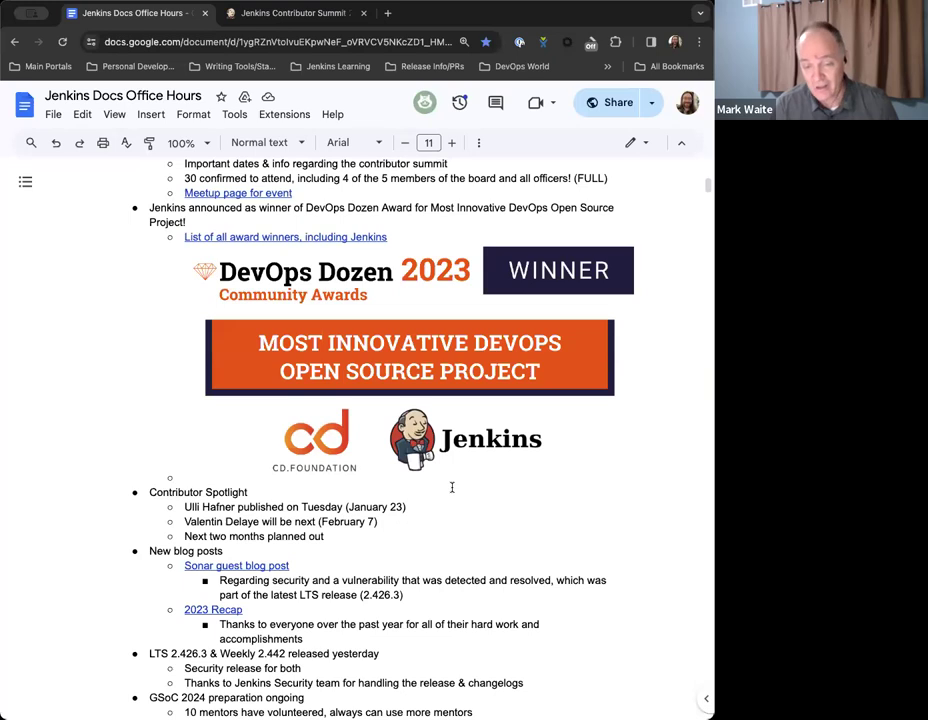
# Step: Review the agenda items from the DevOps Dozen award down through Contributor Spotlight, New blog posts, the LTS release and GSoC 2024 preparation
pyautogui.click(208, 480)
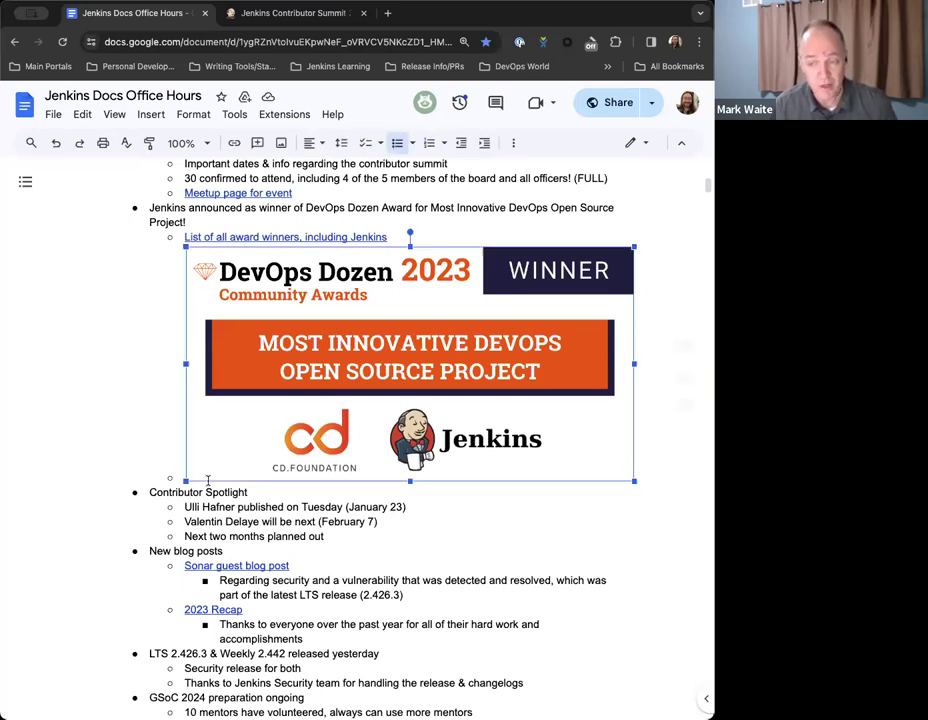
pyautogui.click(644, 439)
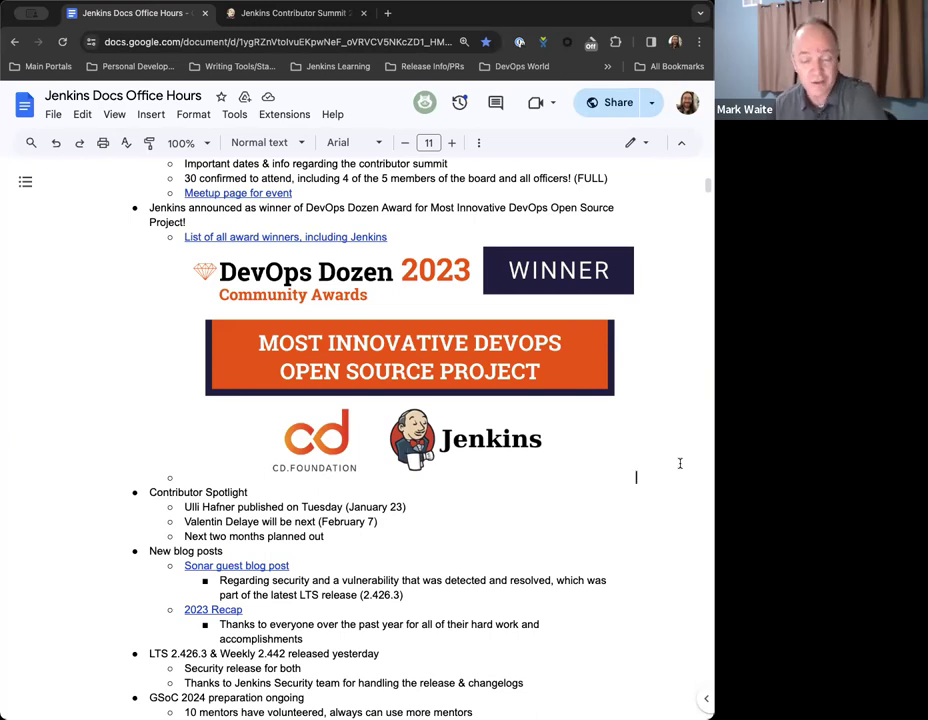
pyautogui.scroll(-1, 671, 463)
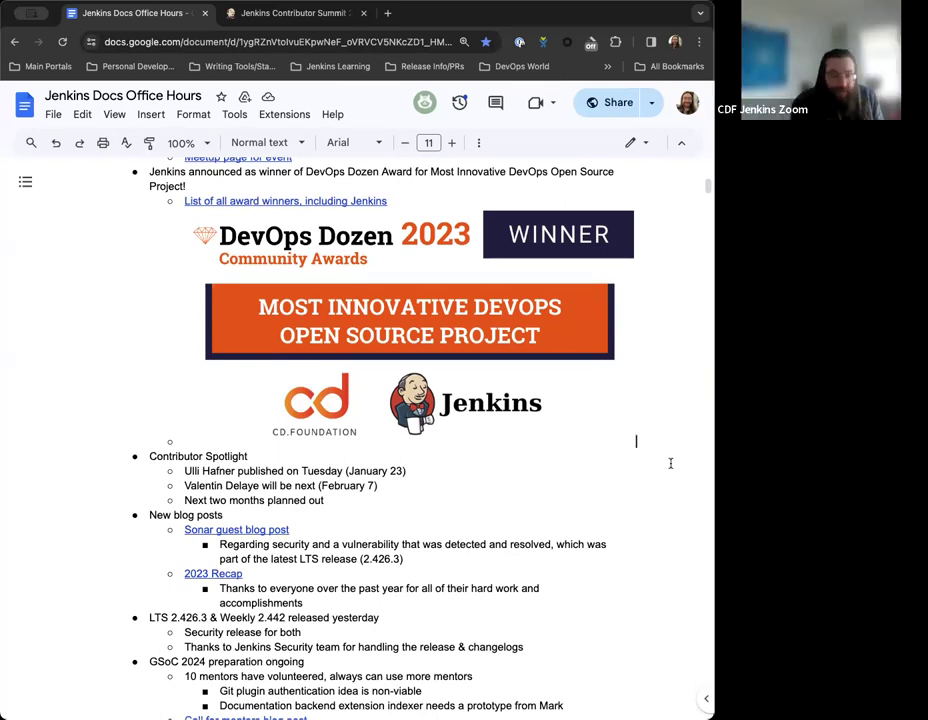
pyautogui.scroll(-1, 670, 463)
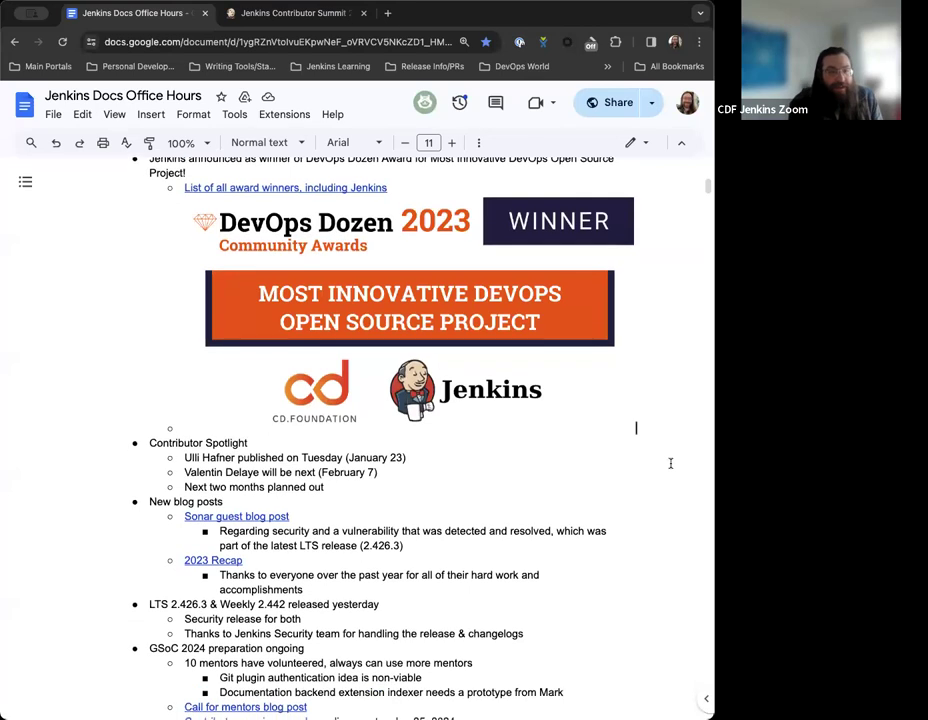
pyautogui.scroll(1, 653, 438)
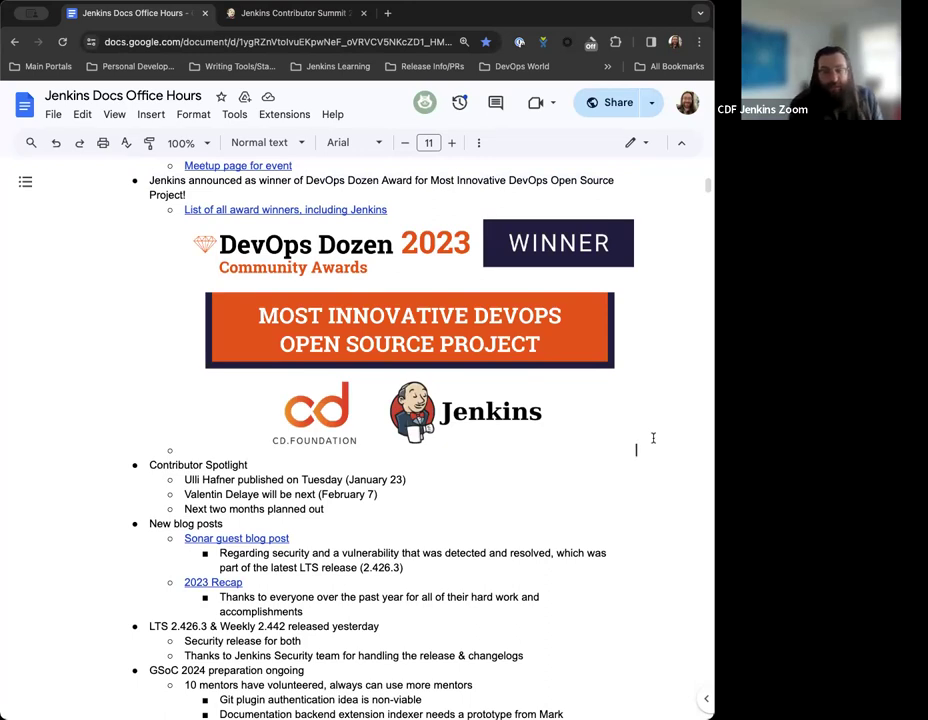
pyautogui.scroll(-2, 605, 456)
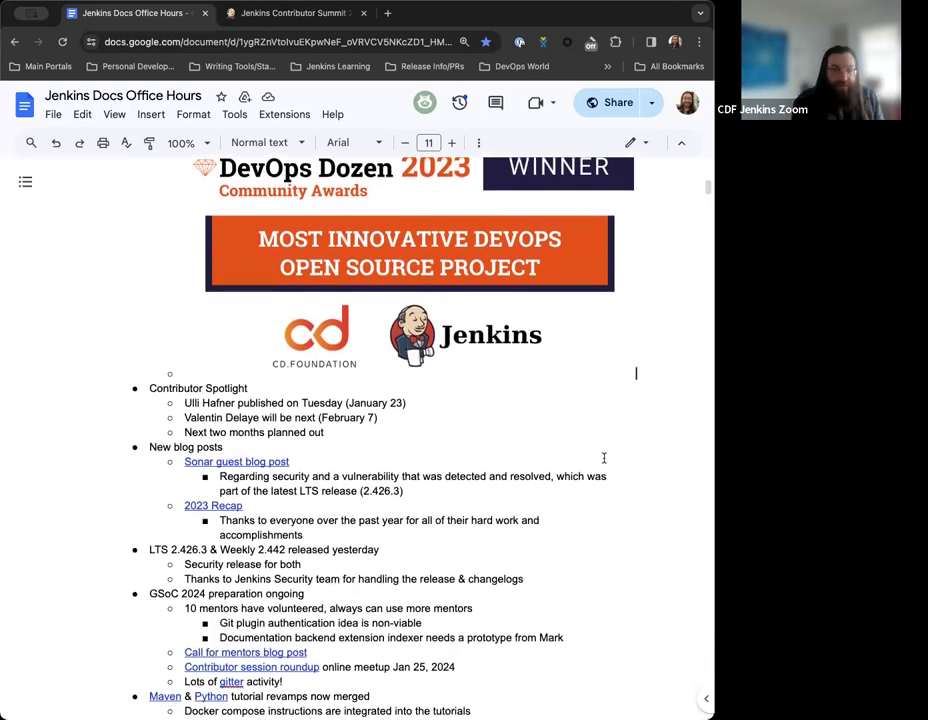
pyautogui.scroll(-1, 604, 458)
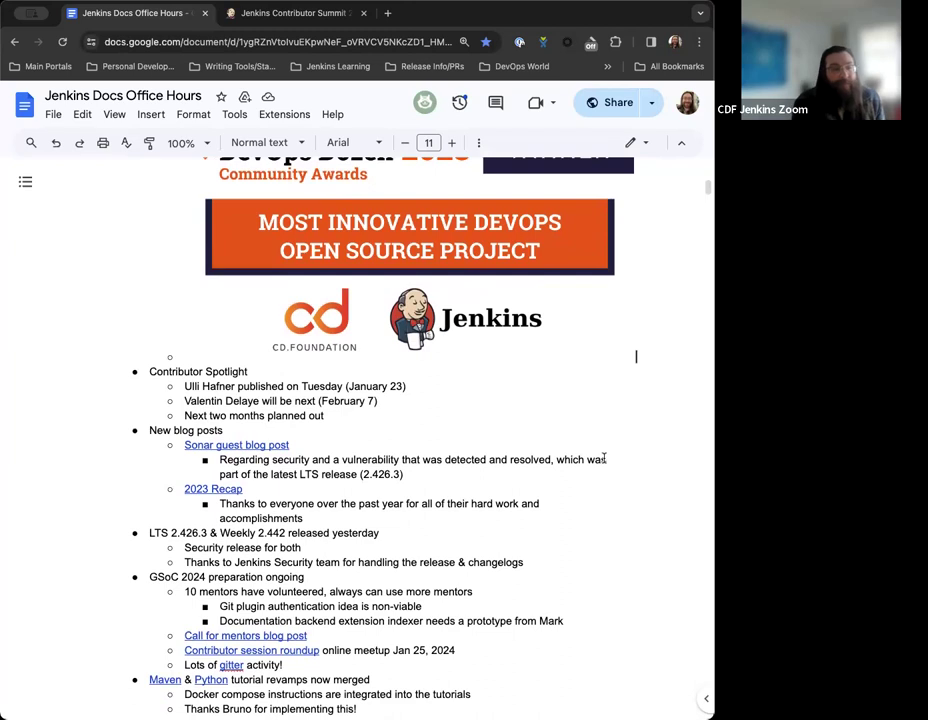
pyautogui.scroll(-3, 400, 398)
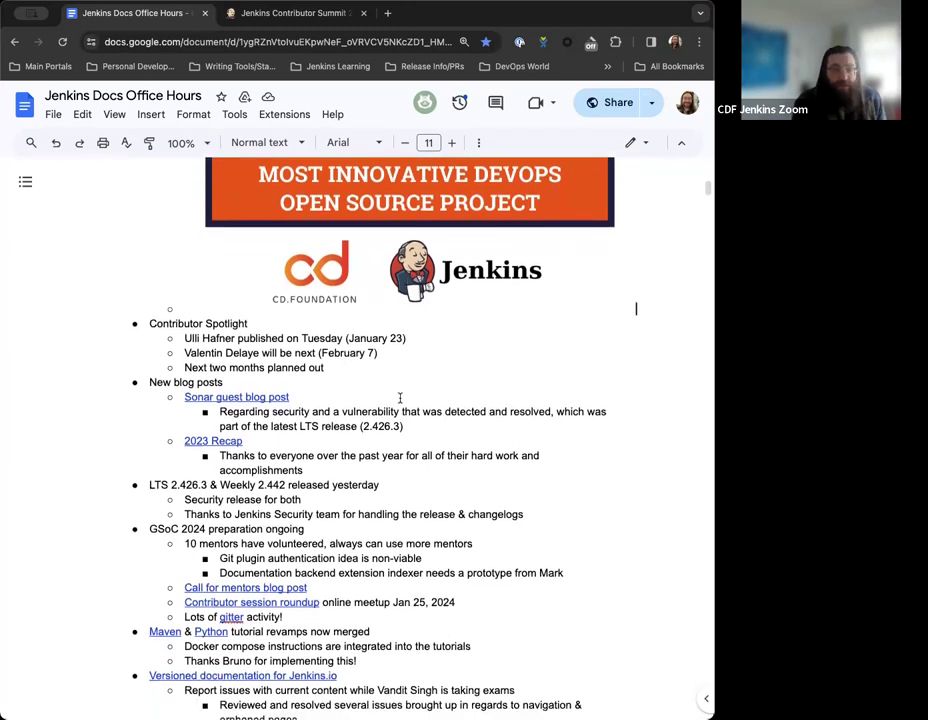
pyautogui.scroll(-2, 400, 398)
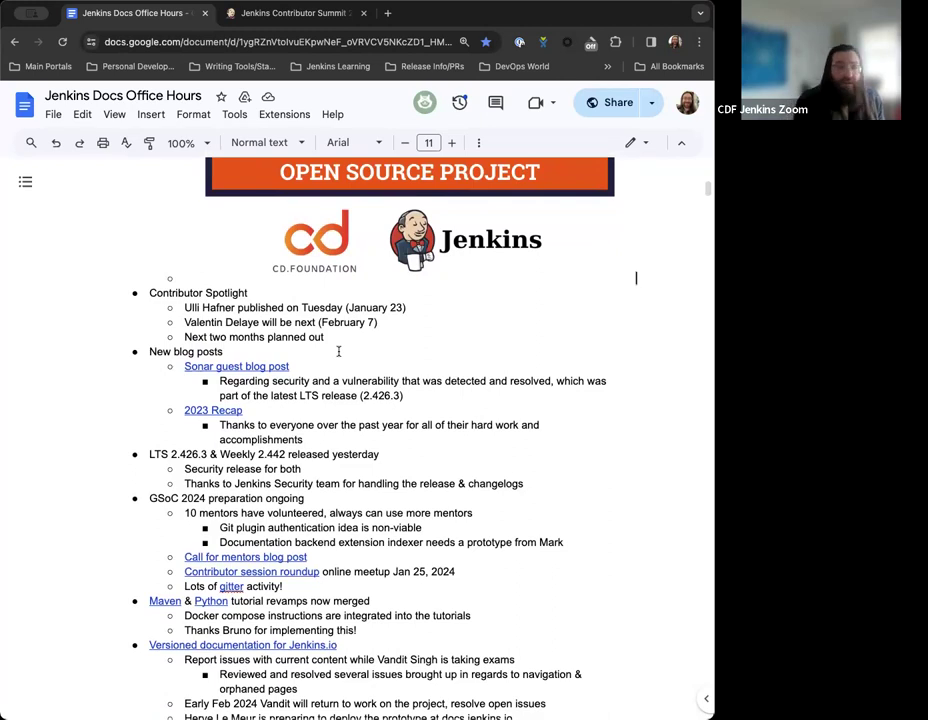
pyautogui.scroll(-1, 338, 352)
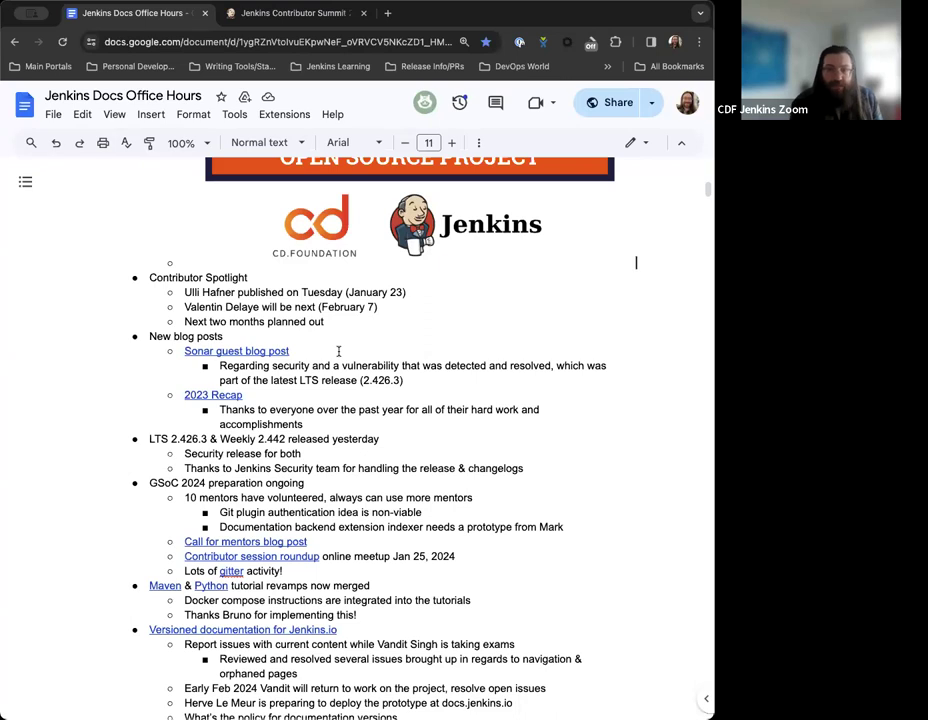
pyautogui.scroll(-1, 338, 351)
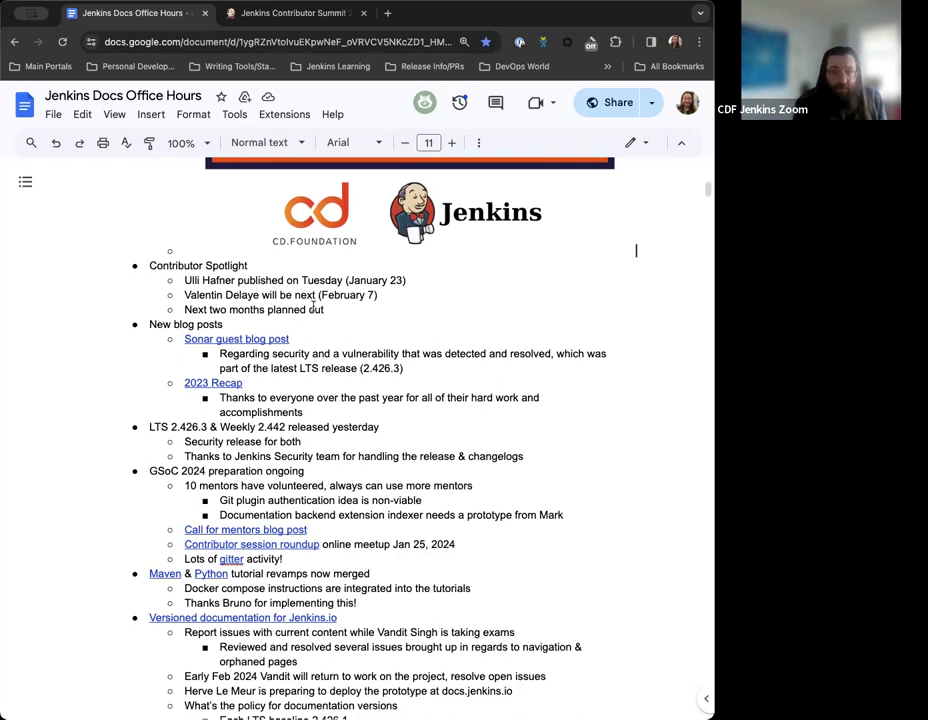
pyautogui.scroll(-1, 358, 305)
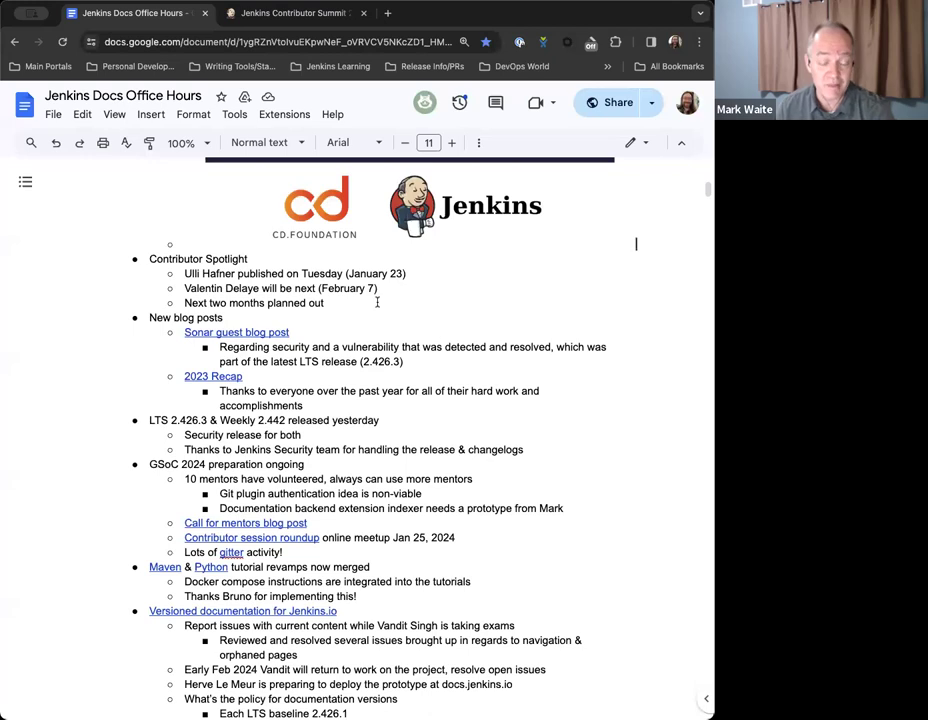
# Step: Add the sub-bullet "Planning on being at FOSDEM & Summit" beneath the February 7 bullet under Contributor Spotlight
pyautogui.click(378, 288)
pyautogui.press('Return')
pyautogui.press('Tab')
pyautogui.write('Also')
pyautogui.press('BackSpace')
pyautogui.press('BackSpace')
pyautogui.press('BackSpace')
pyautogui.press('BackSpace')
pyautogui.press('BackSpace')
pyautogui.write('Pklann')
pyautogui.press('BackSpace')
pyautogui.press('BackSpace')
pyautogui.press('BackSpace')
pyautogui.press('BackSpace')
pyautogui.press('BackSpace')
pyautogui.write('laning')
pyautogui.press('BackSpace')
pyautogui.press('BackSpace')
pyautogui.press('BackSpace')
pyautogui.write('ning on being at FOSDEM')
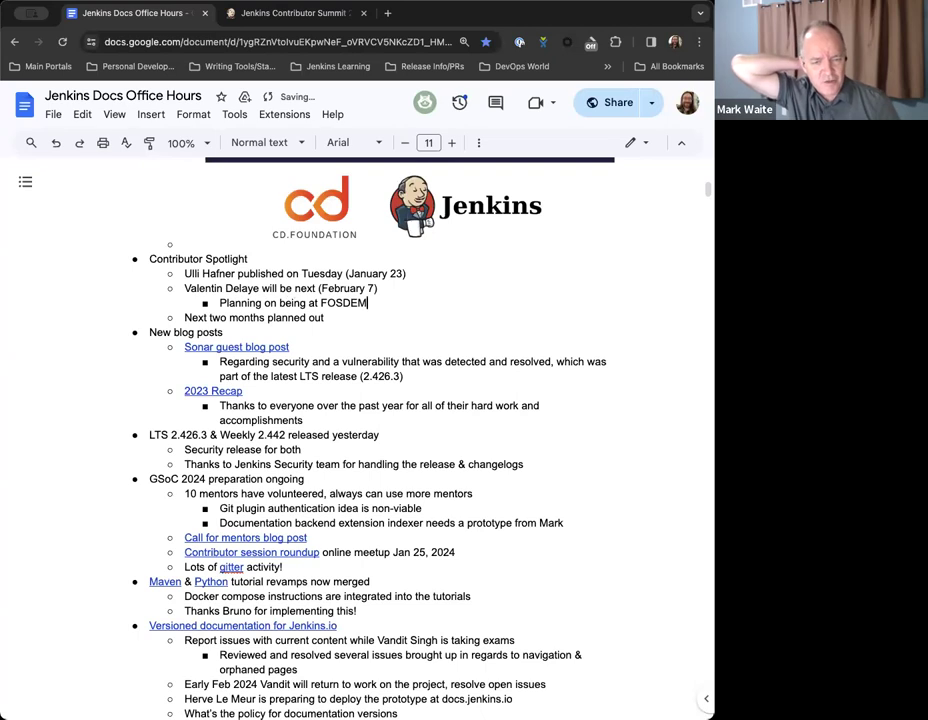
pyautogui.write(' & Summit')
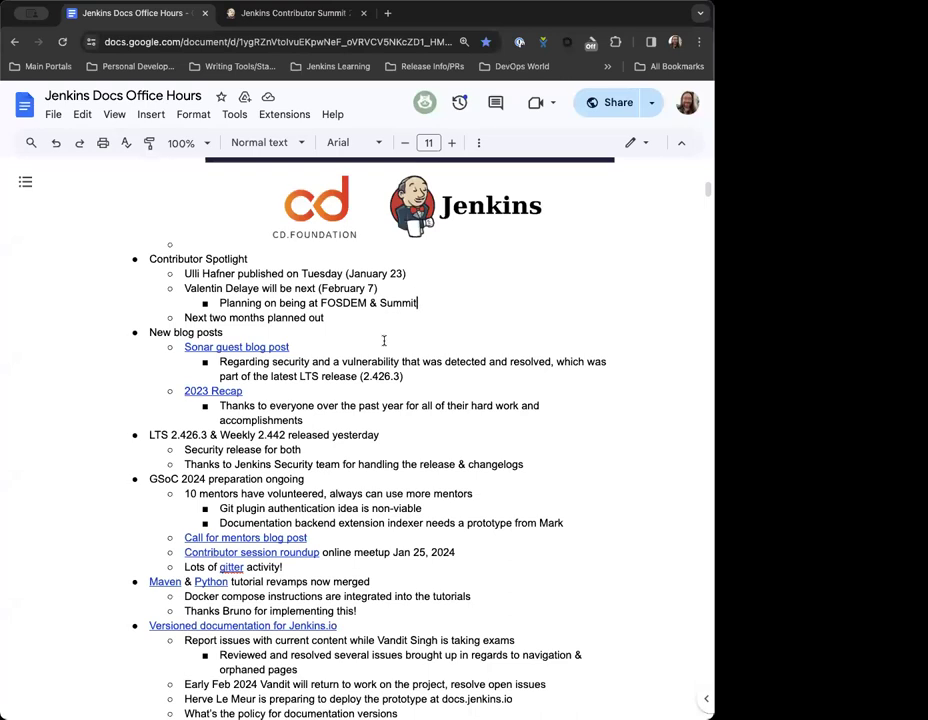
# Step: Open the 2023 Recap post linked under the New blog posts item
pyautogui.scroll(-1, 385, 340)
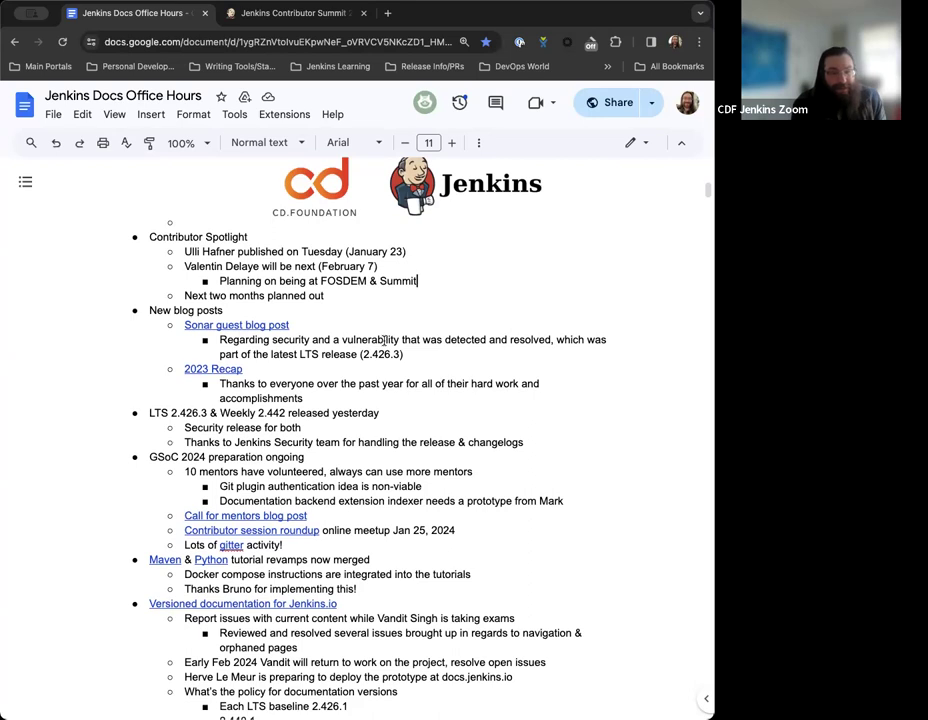
pyautogui.scroll(-2, 384, 340)
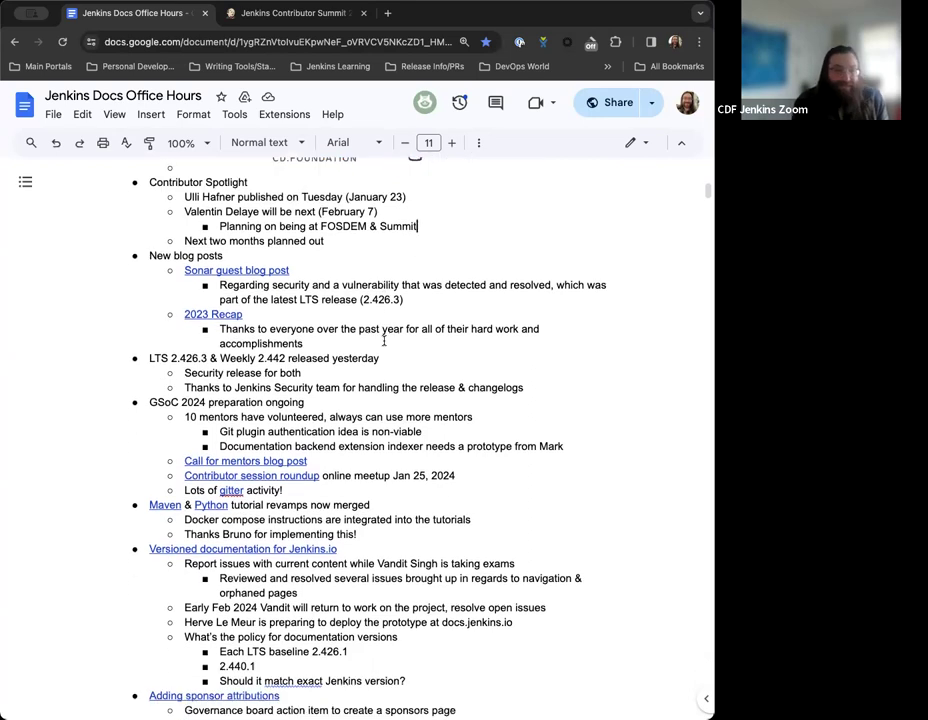
pyautogui.scroll(-1, 384, 340)
pyautogui.scroll(-1, 291, 295)
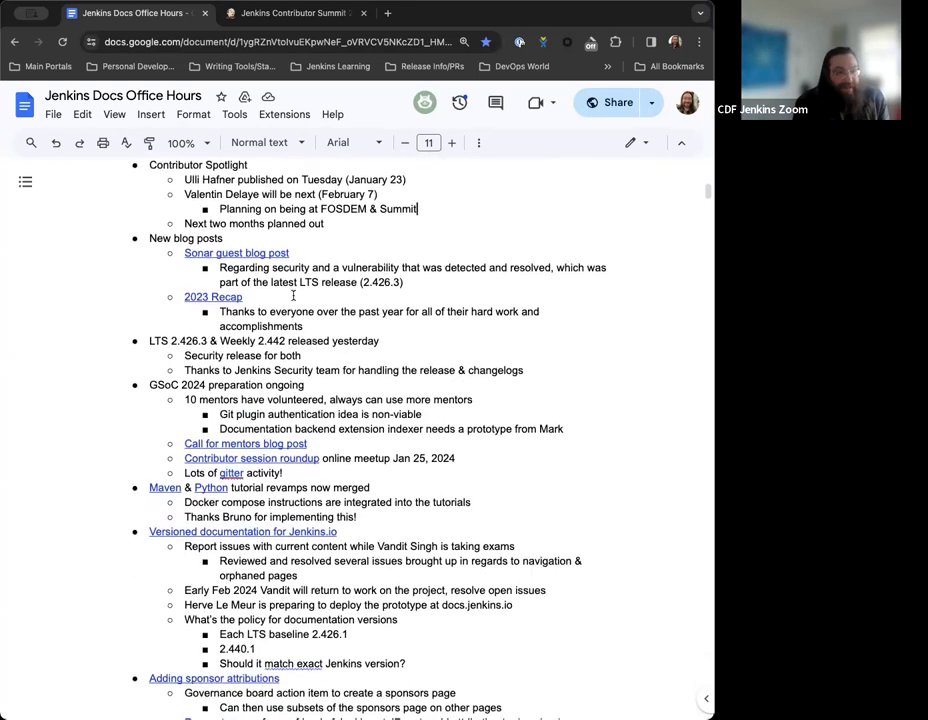
pyautogui.click(226, 297)
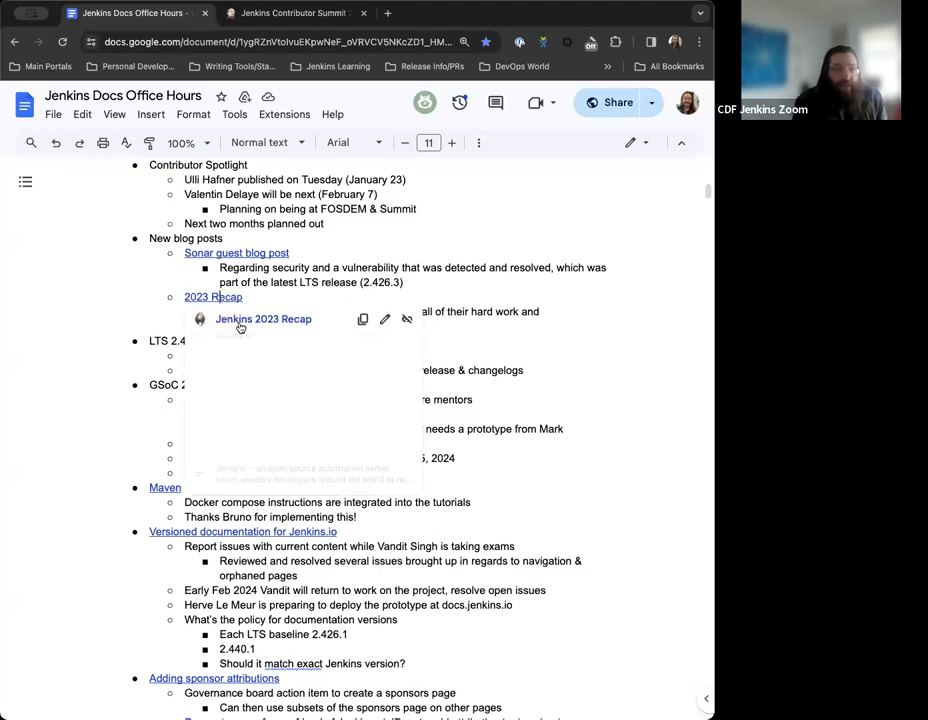
pyautogui.click(238, 317)
# Step: Skim the Jenkins 2023 Recap post from the Security section to Jenkins Momentum, then return to the meeting notes
pyautogui.scroll(-15, 432, 306)
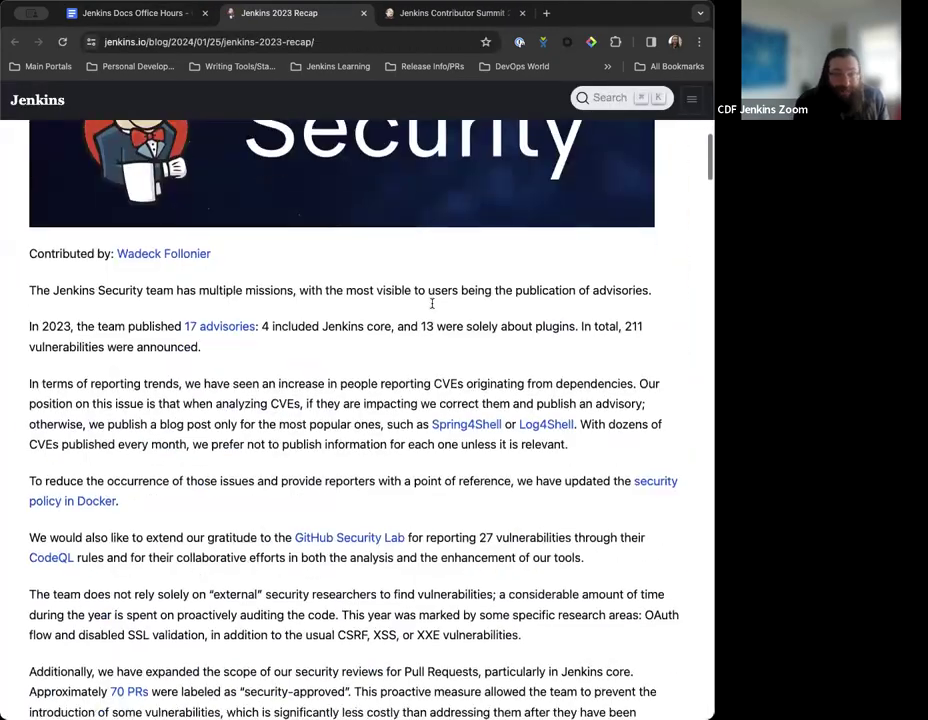
pyautogui.scroll(-20, 432, 303)
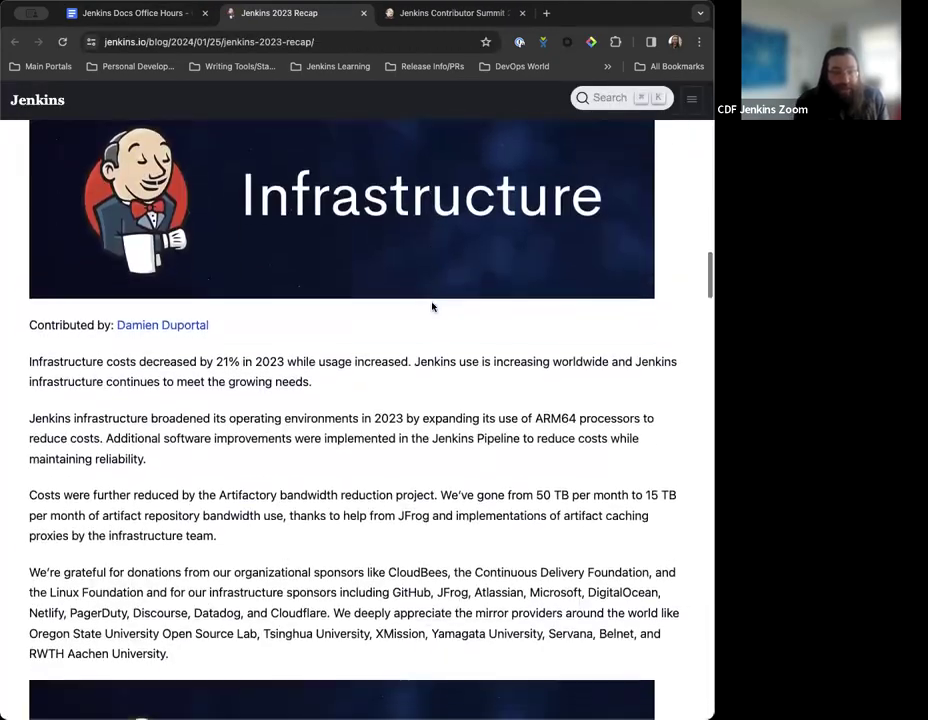
pyautogui.scroll(-20, 432, 306)
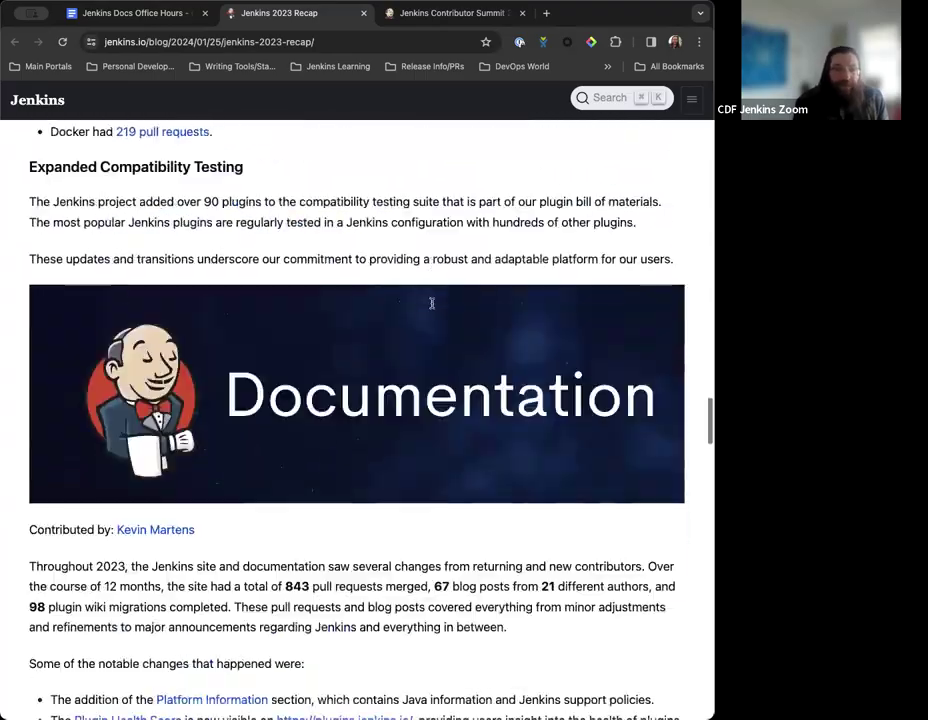
pyautogui.scroll(-15, 432, 306)
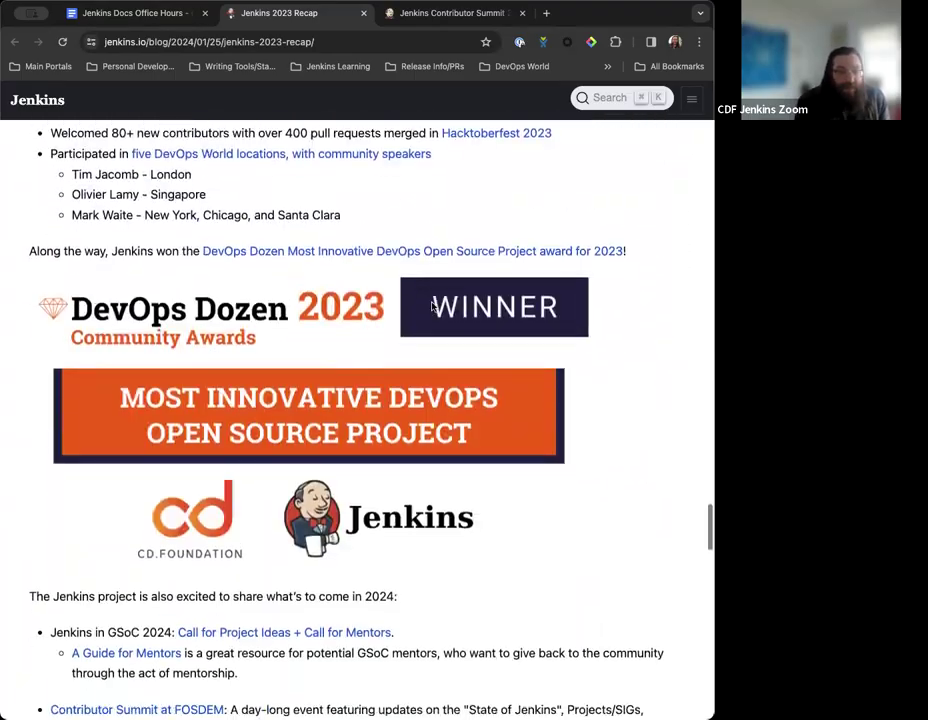
pyautogui.scroll(-5, 287, 410)
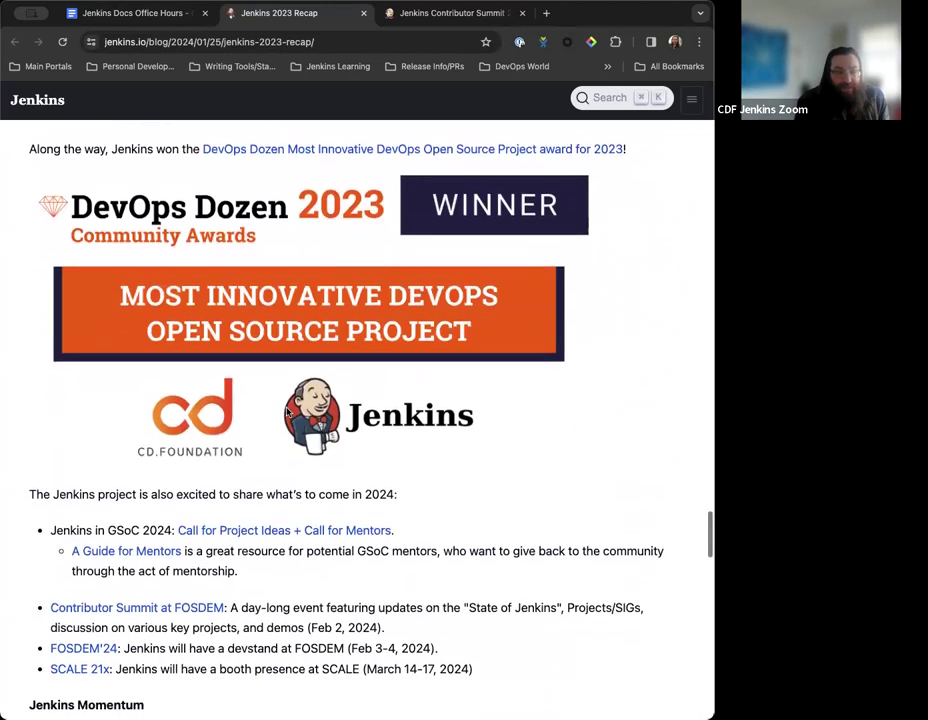
pyautogui.scroll(-20, 287, 410)
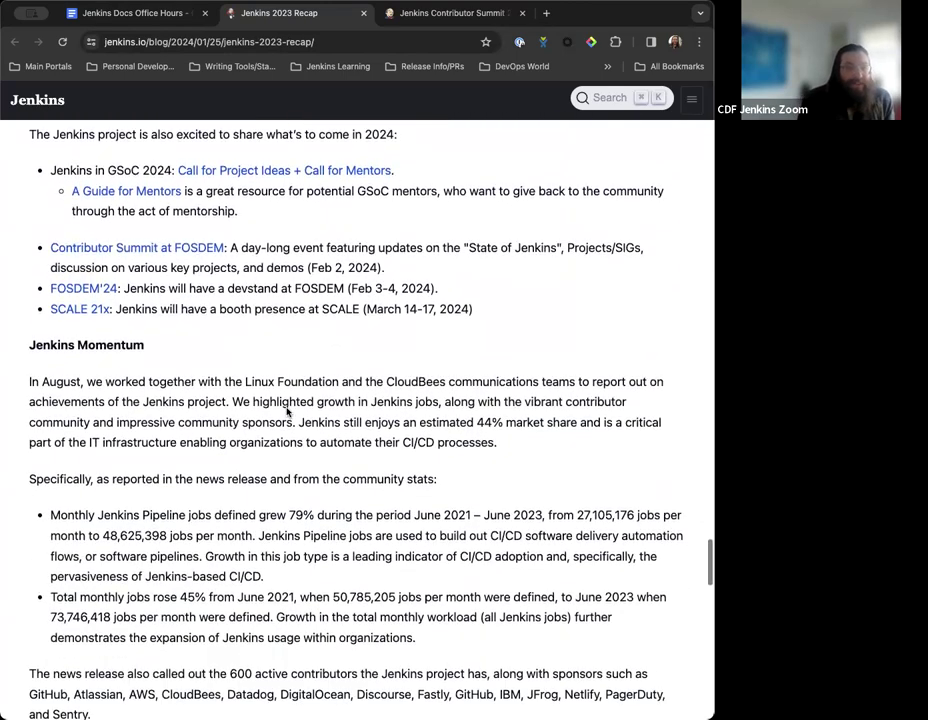
pyautogui.scroll(-2, 287, 410)
pyautogui.scroll(20, 287, 410)
pyautogui.scroll(20, 287, 410)
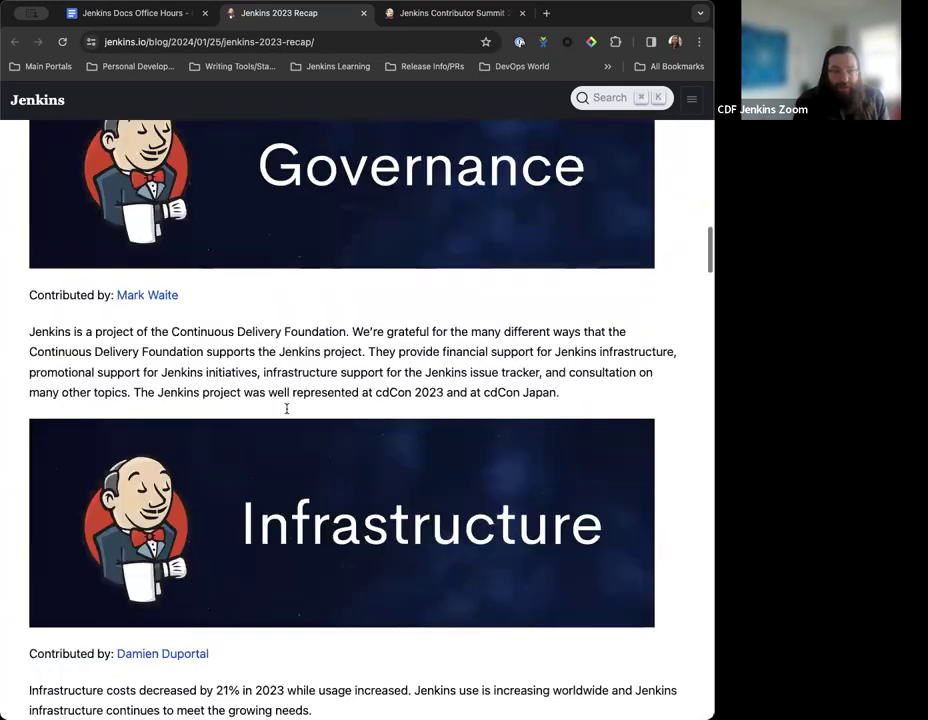
pyautogui.scroll(3, 268, 365)
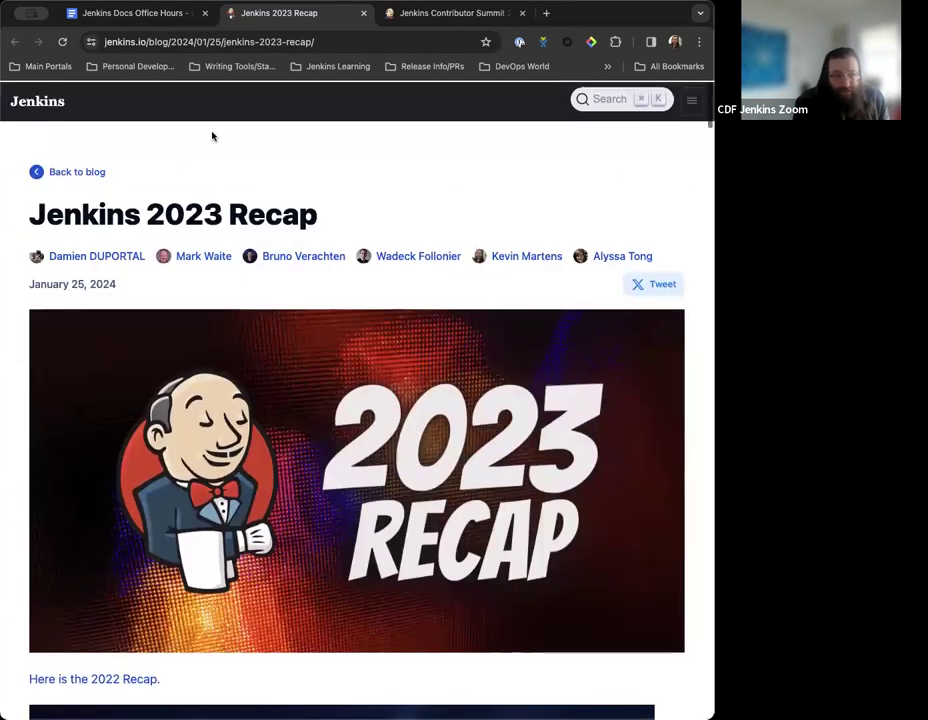
pyautogui.click(146, 11)
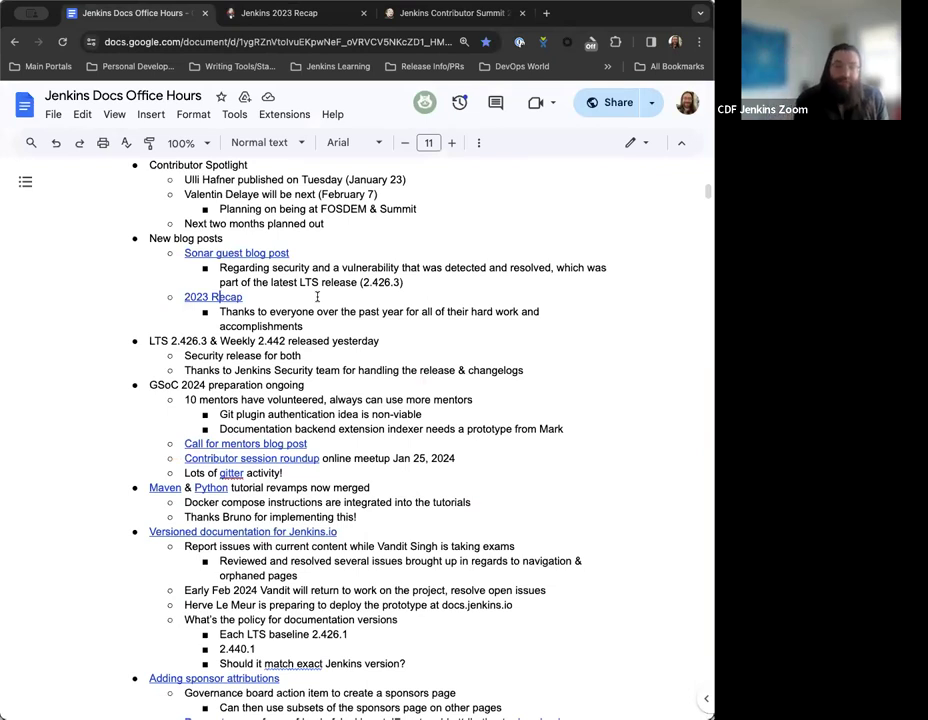
# Step: Open the linked Sonar guest blog post and read its "Who is Sonar?" and "Why Jenkins?" sections
pyautogui.click(252, 255)
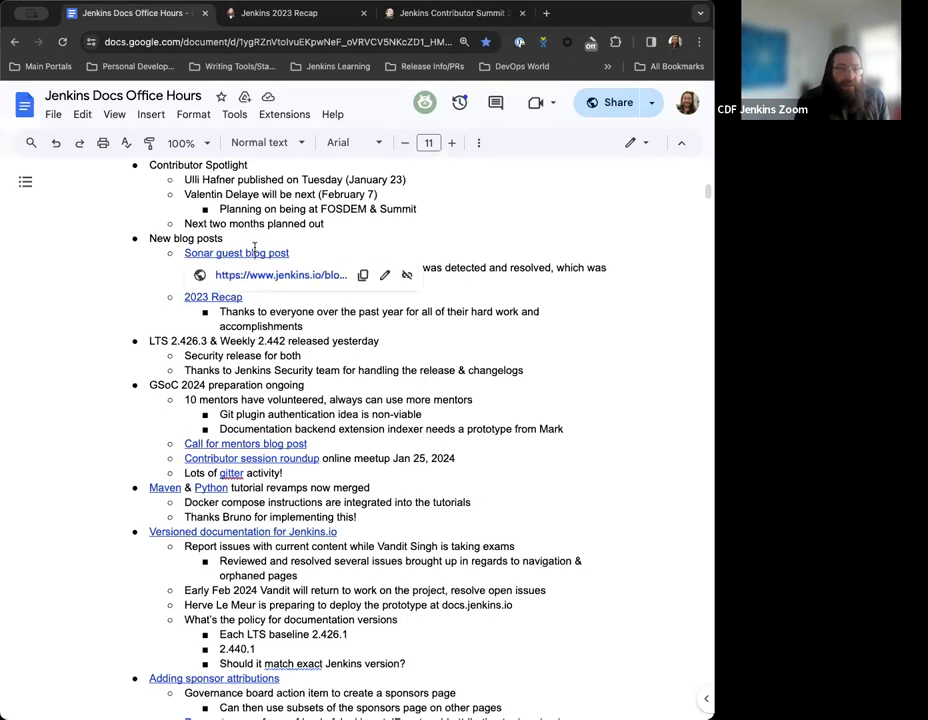
pyautogui.click(250, 272)
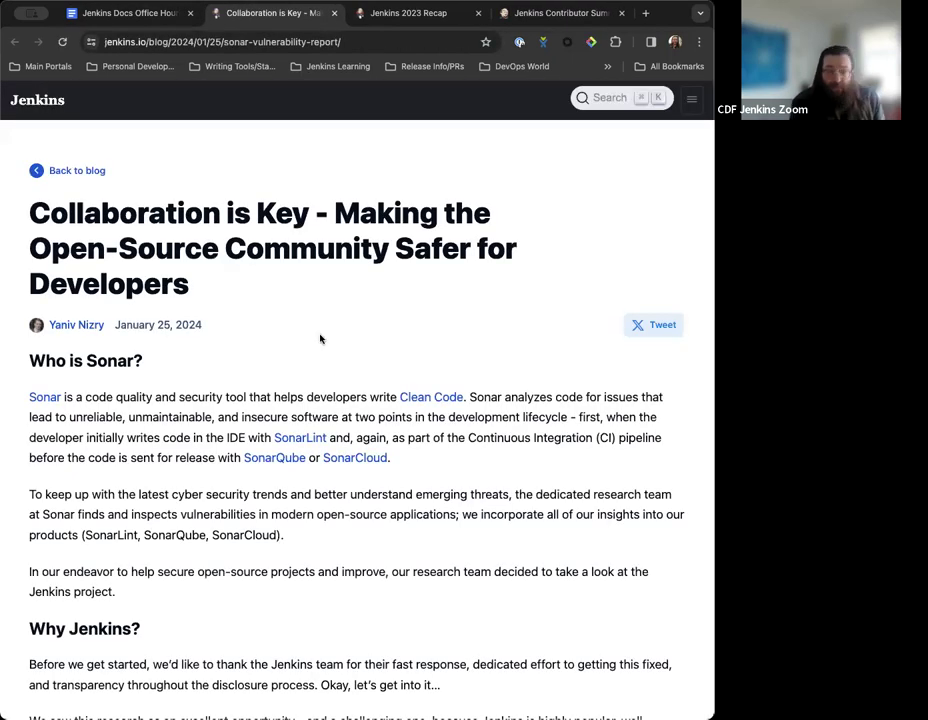
pyautogui.scroll(-2, 320, 338)
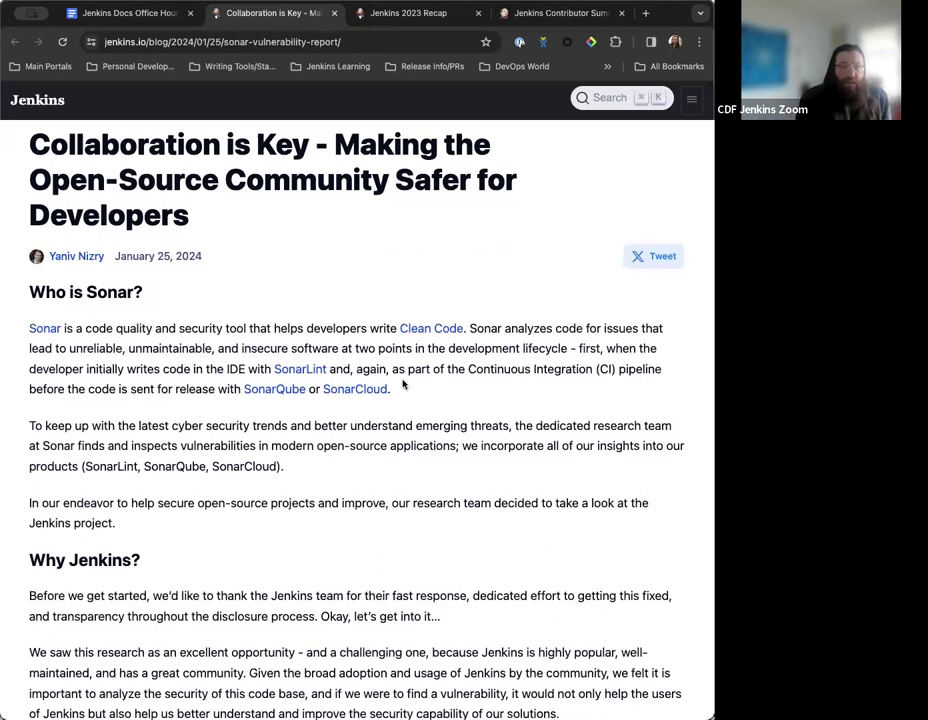
pyautogui.scroll(-1, 410, 388)
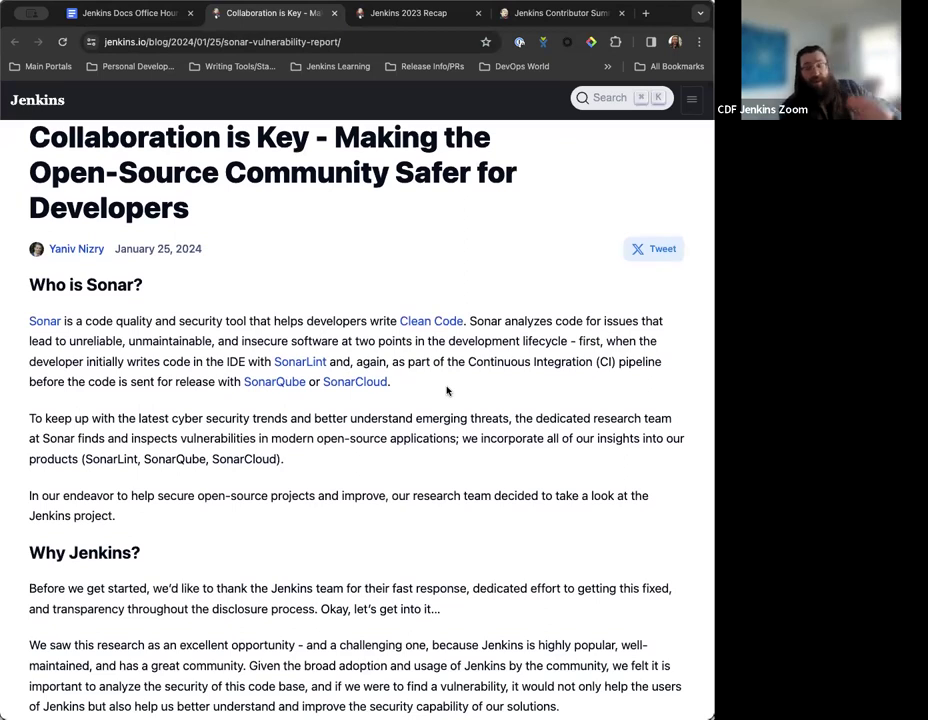
pyautogui.scroll(-2, 447, 391)
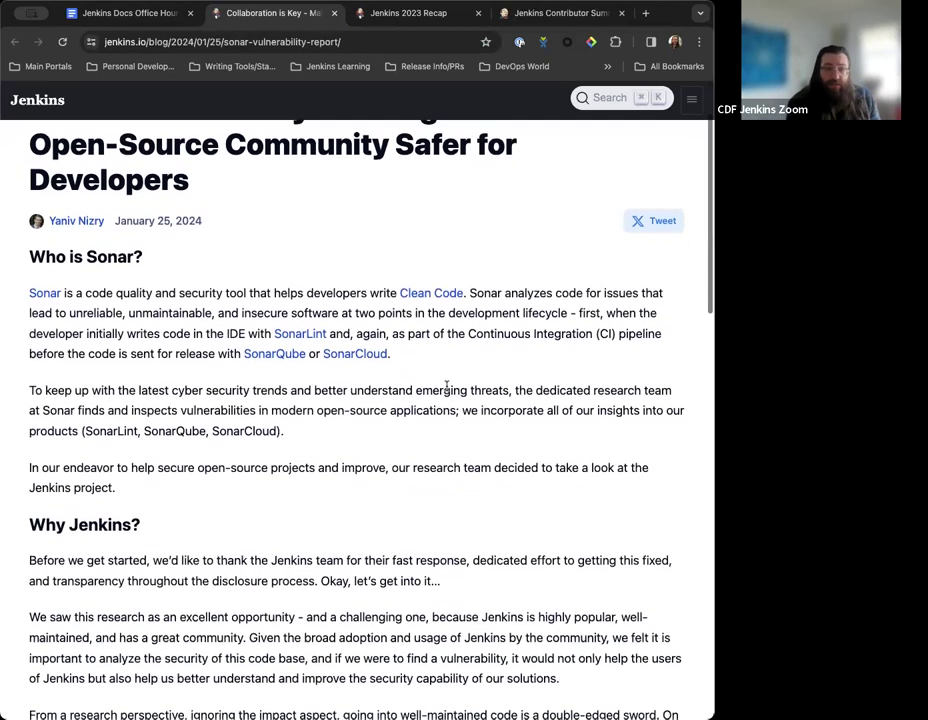
pyautogui.scroll(-3, 447, 388)
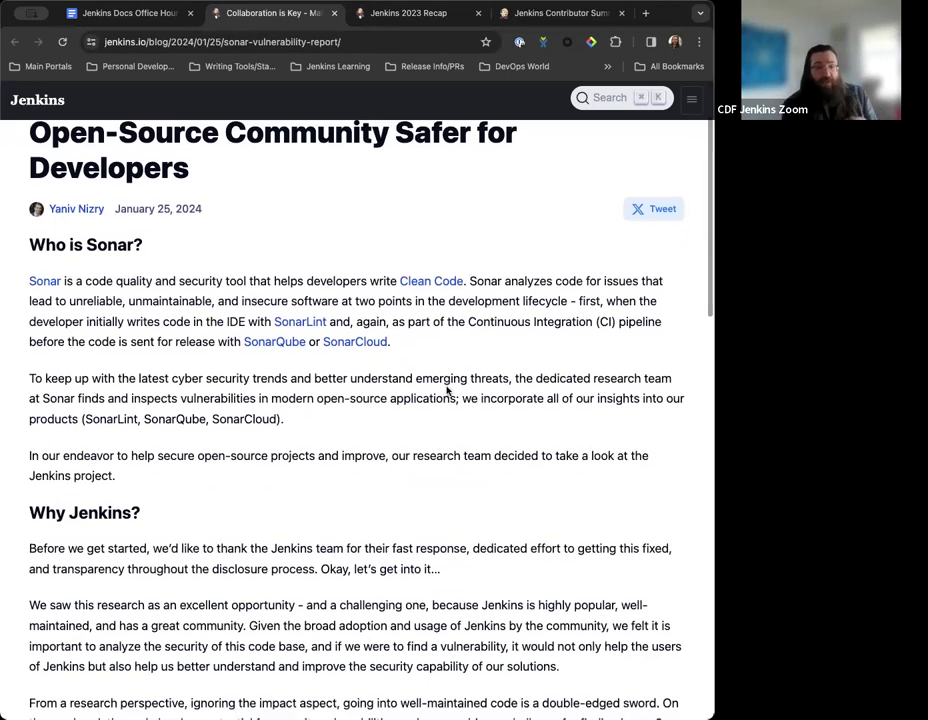
pyautogui.scroll(-3, 447, 390)
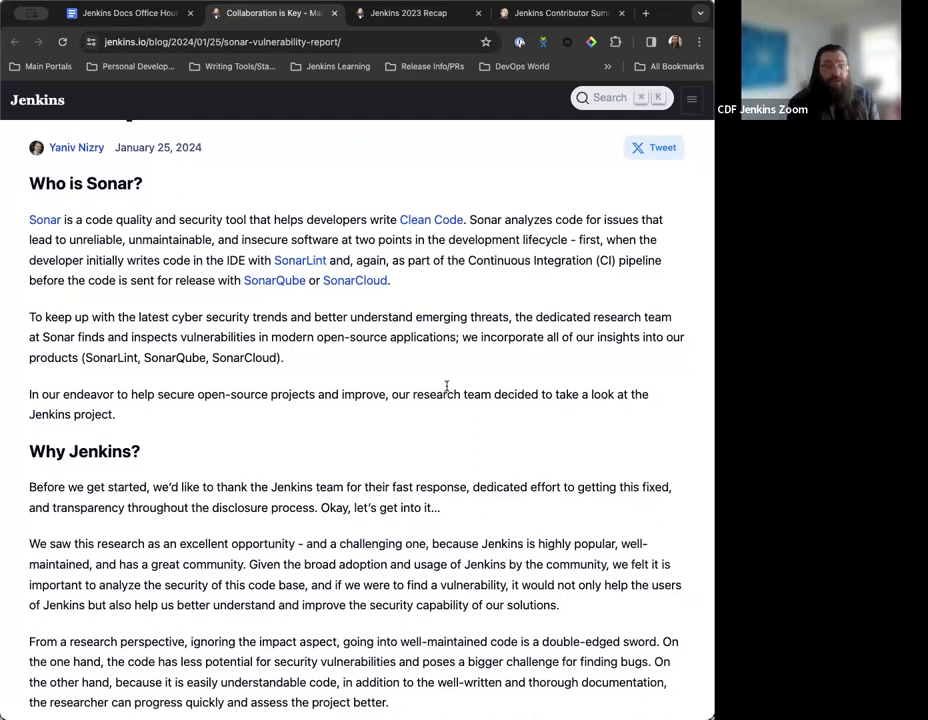
pyautogui.scroll(5, 447, 386)
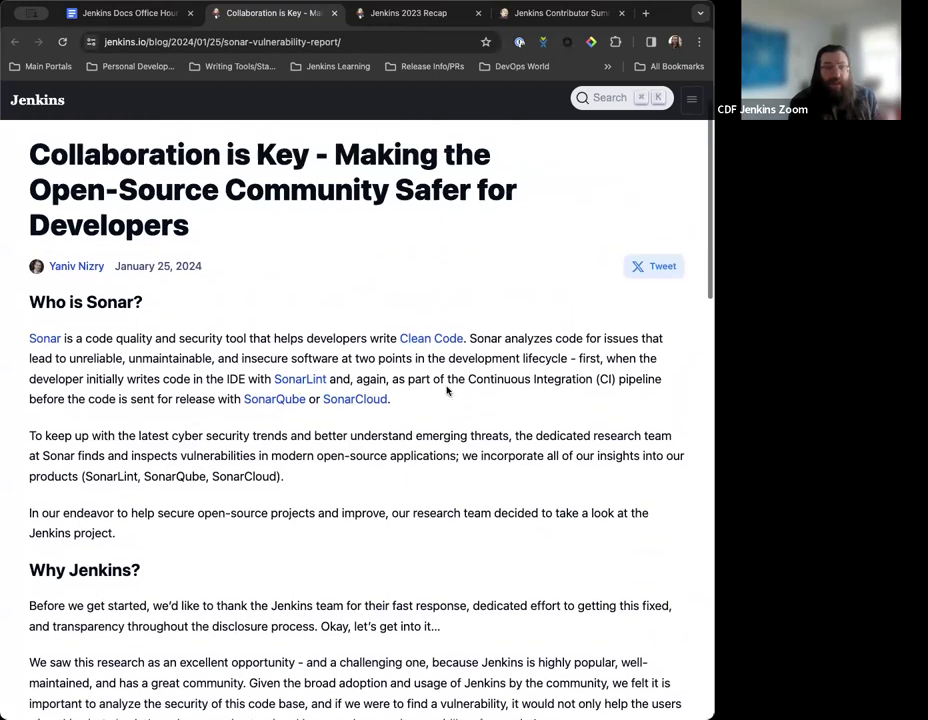
# Step: Read the Sonar guest post's "Why Jenkins?" section through to the start of its research approach section
pyautogui.scroll(1, 447, 390)
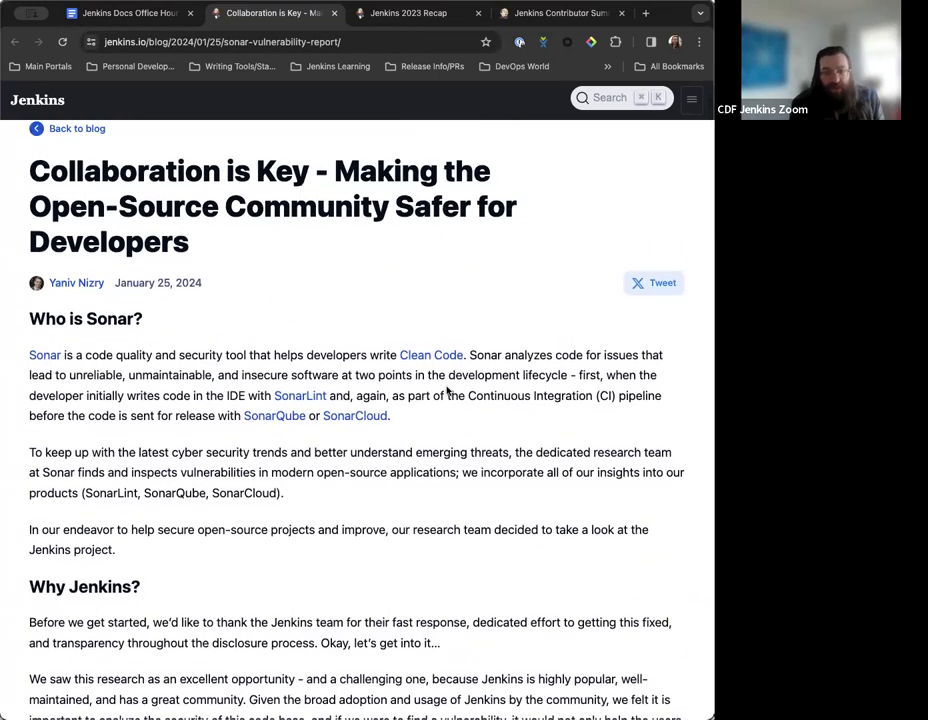
pyautogui.scroll(-1, 447, 390)
pyautogui.scroll(-10, 447, 390)
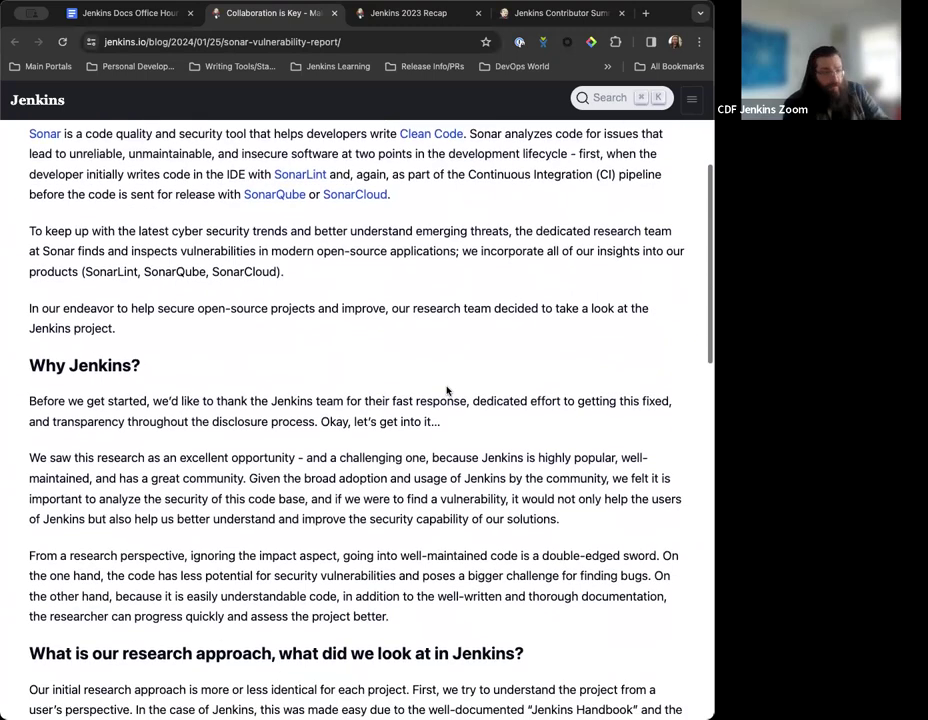
pyautogui.scroll(-2, 447, 390)
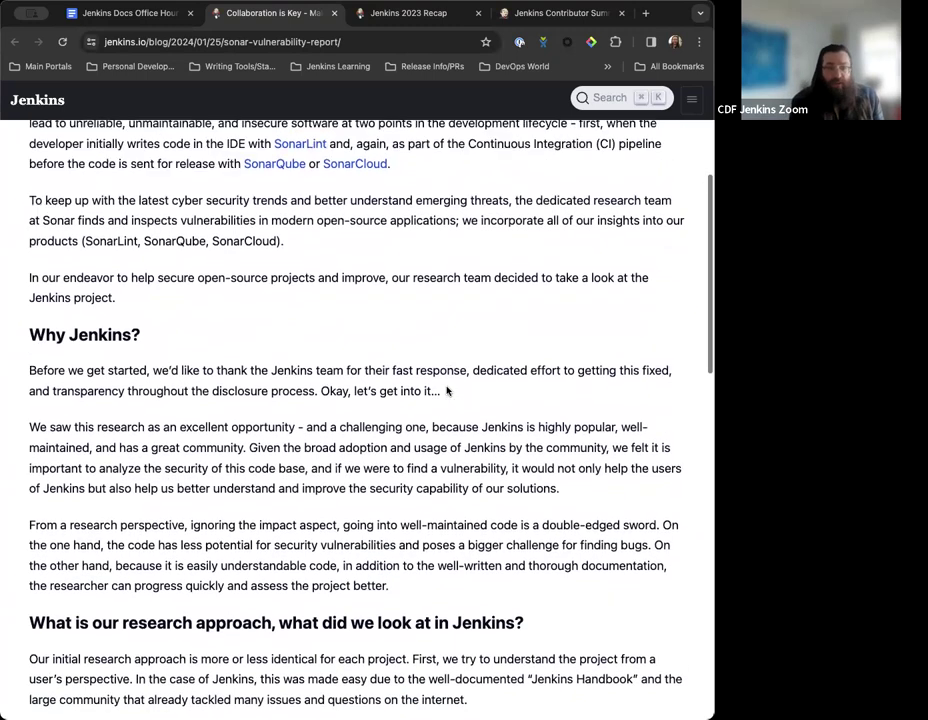
pyautogui.scroll(1, 447, 390)
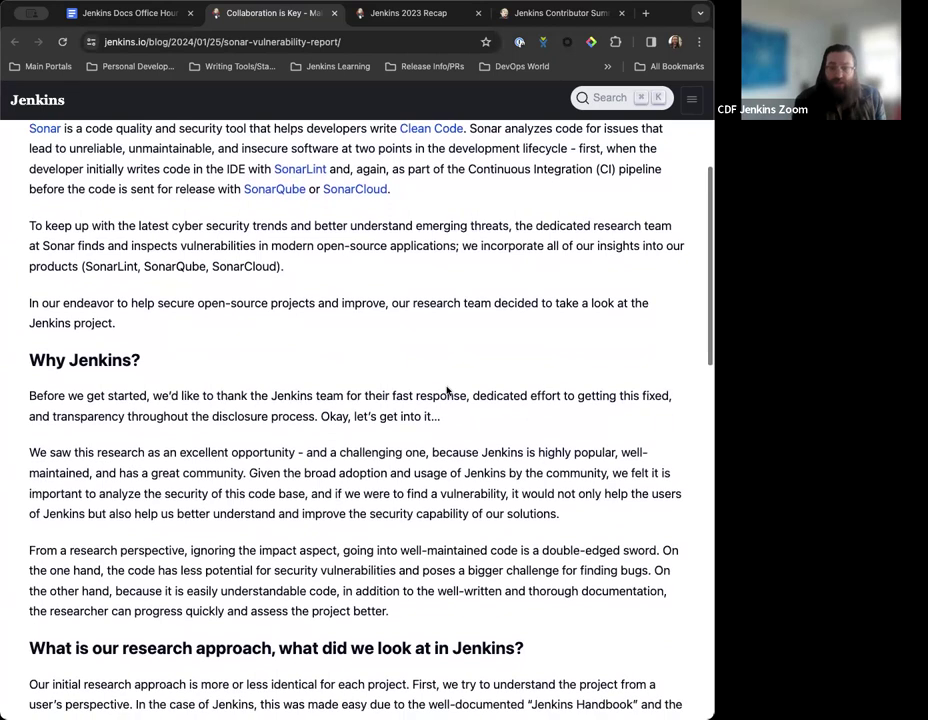
pyautogui.scroll(-2, 447, 390)
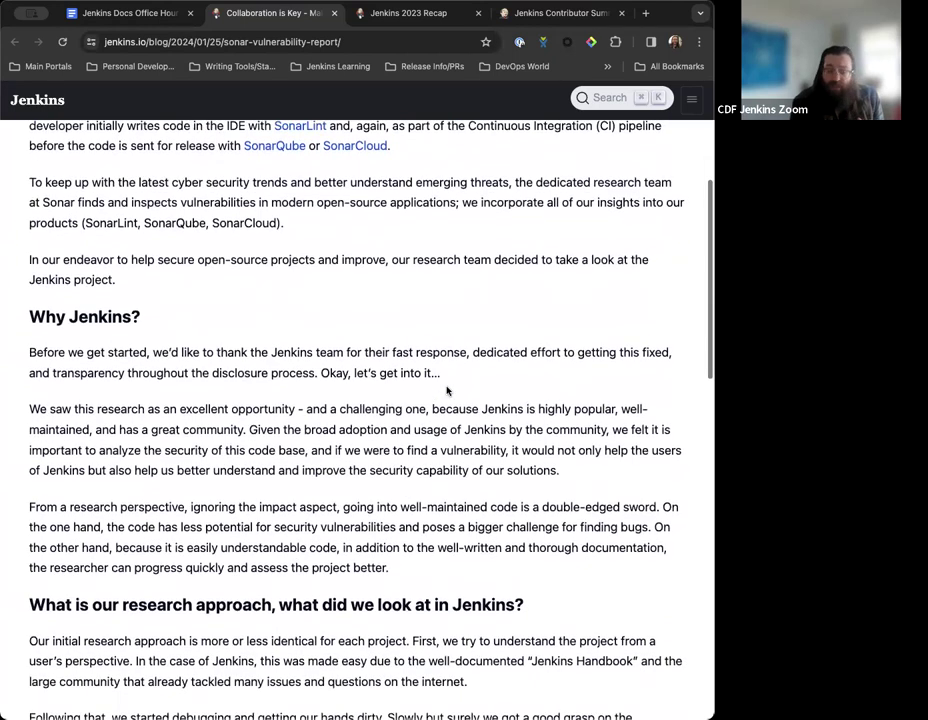
pyautogui.scroll(-2, 447, 390)
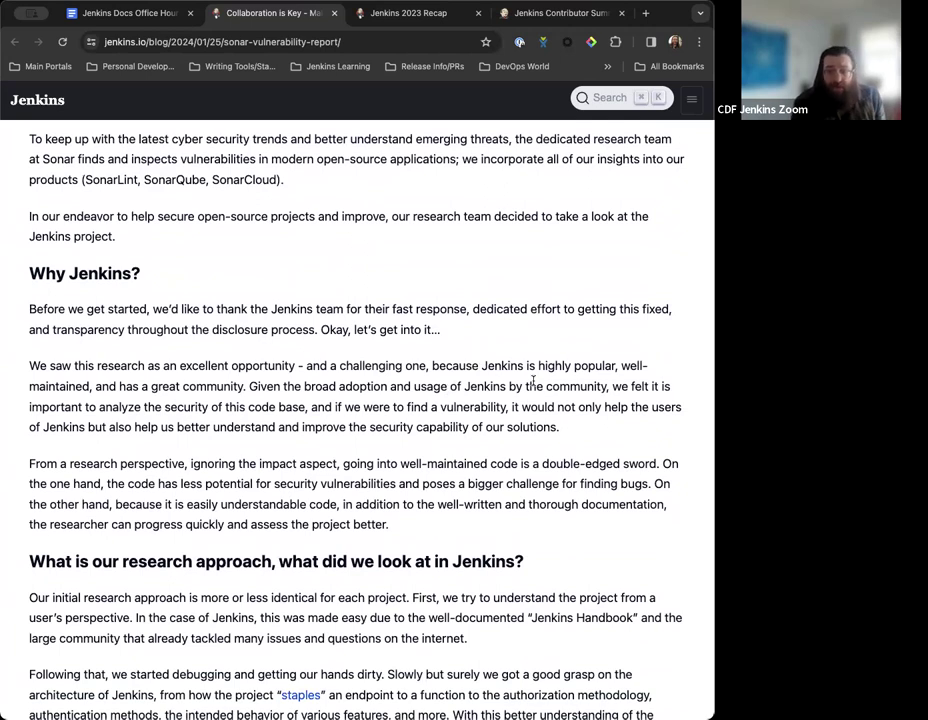
pyautogui.scroll(-1, 533, 380)
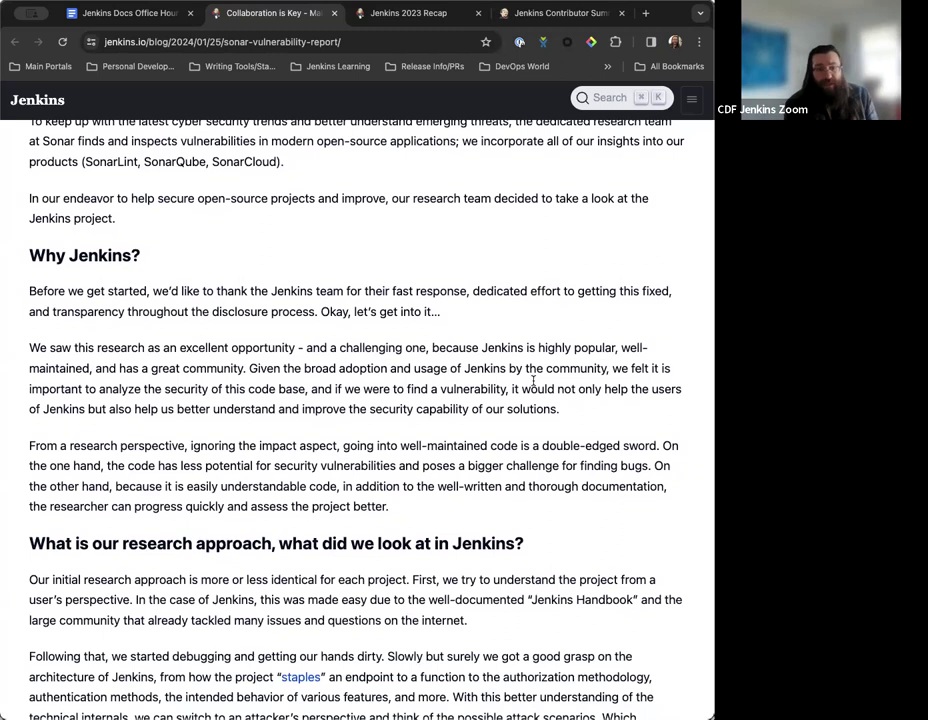
pyautogui.scroll(-5, 533, 380)
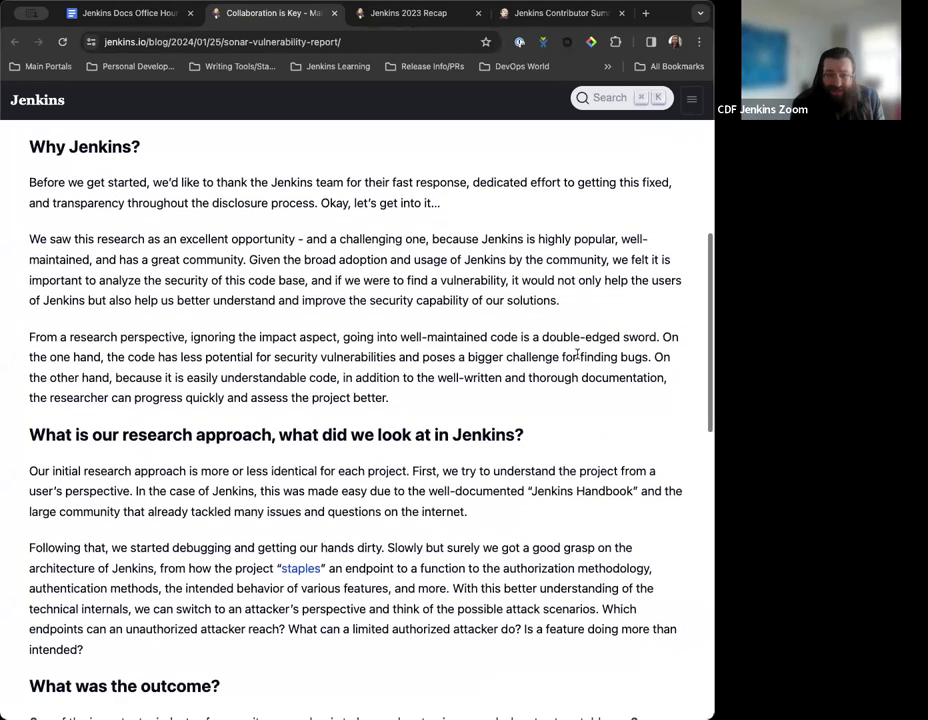
pyautogui.scroll(-1, 577, 355)
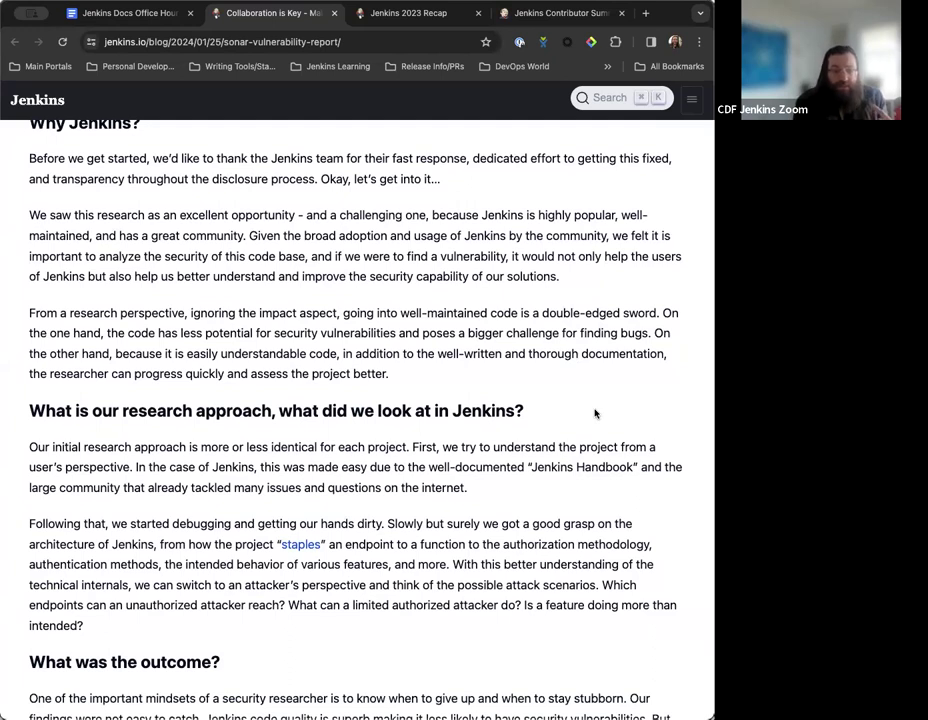
# Step: Read the post's research approach and "What was the outcome?" sections, and skim "More about Sonar and Clean Code"
pyautogui.scroll(-2, 595, 413)
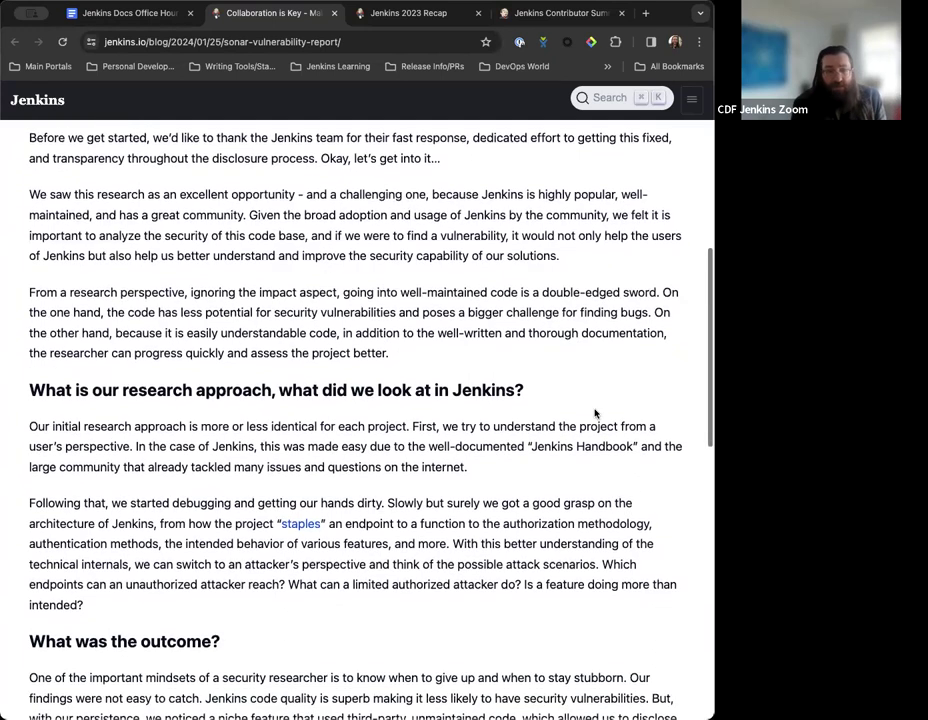
pyautogui.scroll(-6, 599, 454)
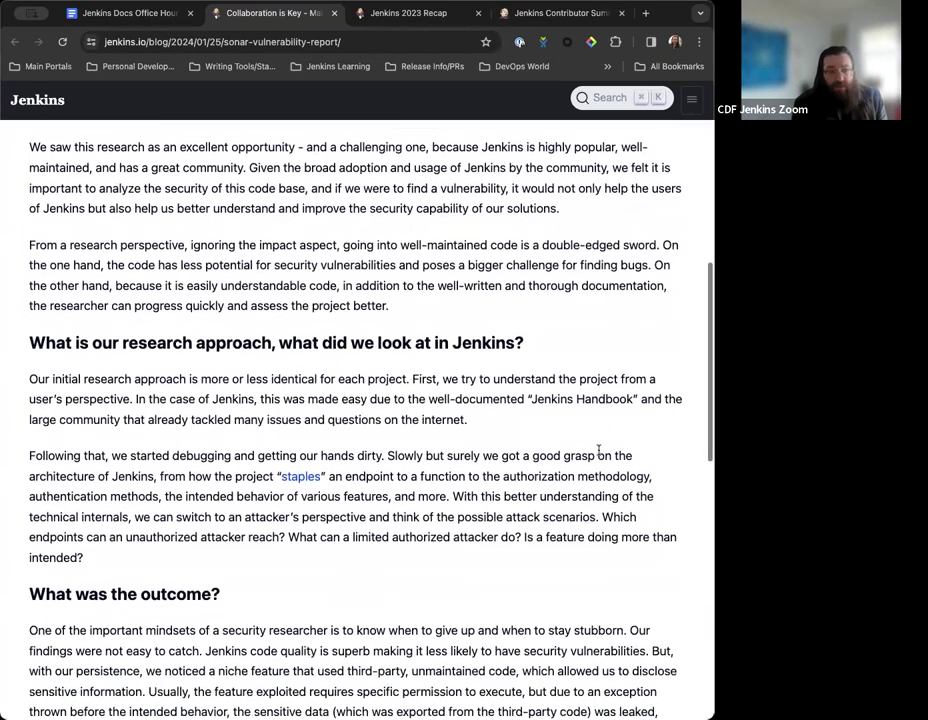
pyautogui.scroll(-1, 610, 556)
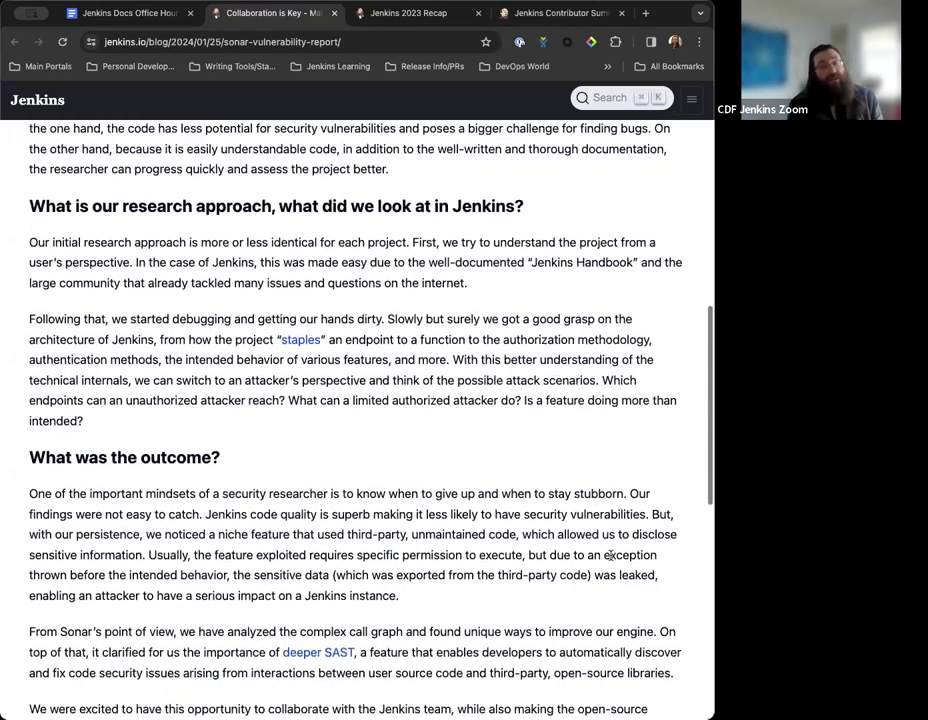
pyautogui.scroll(-2, 610, 556)
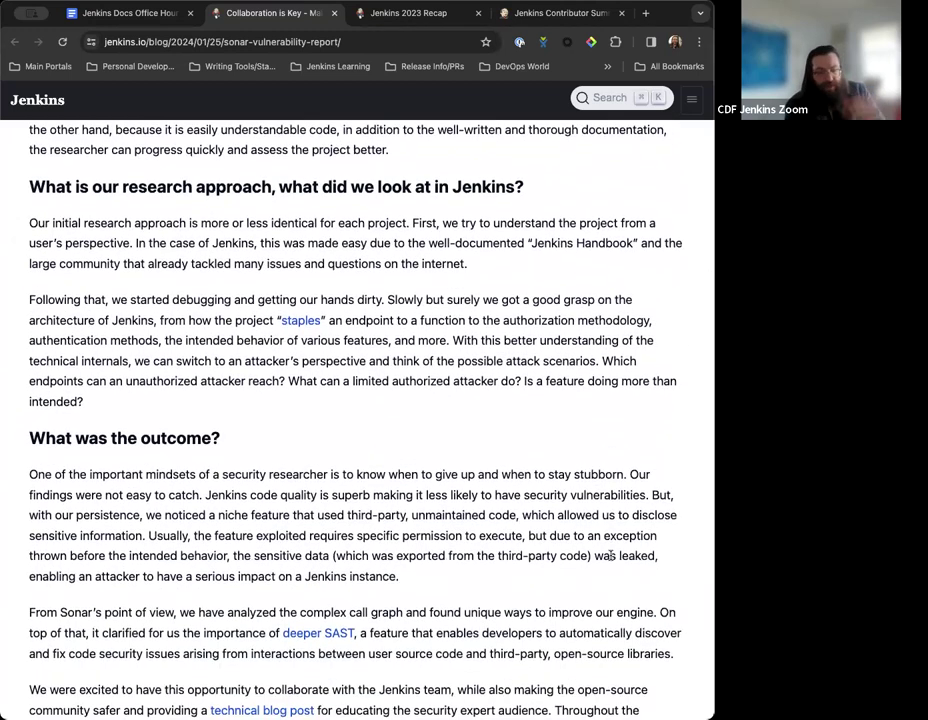
pyautogui.scroll(-1, 610, 556)
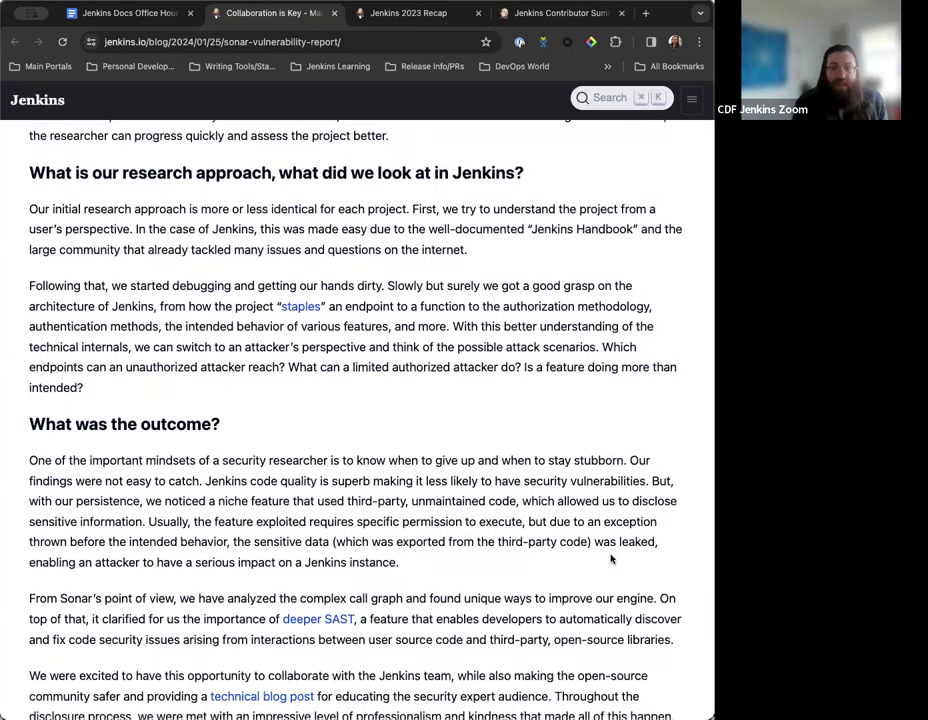
pyautogui.scroll(-1, 611, 559)
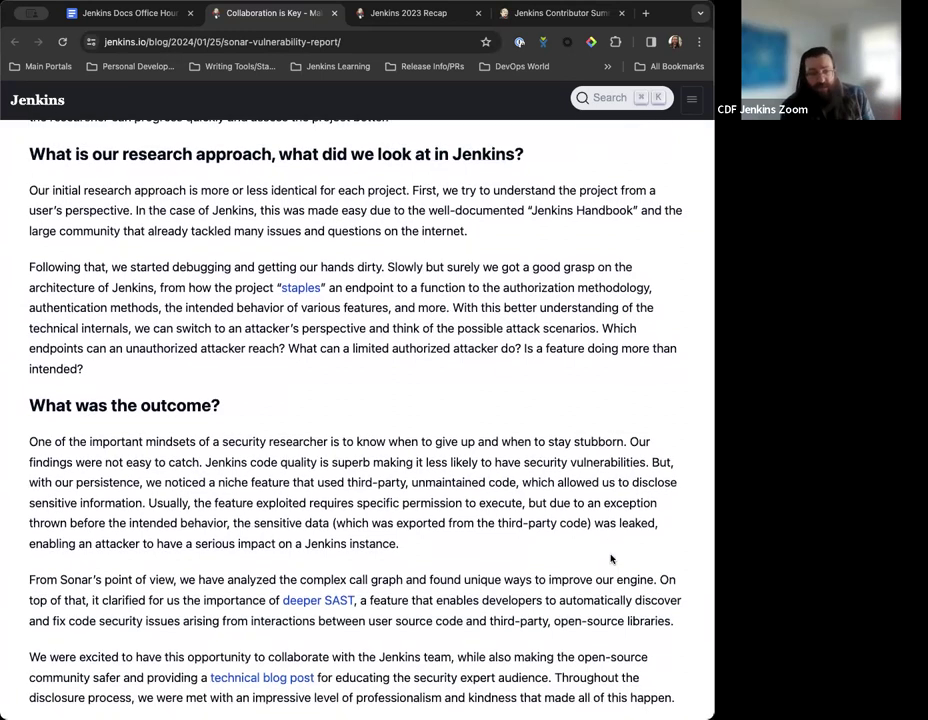
pyautogui.scroll(-5, 547, 427)
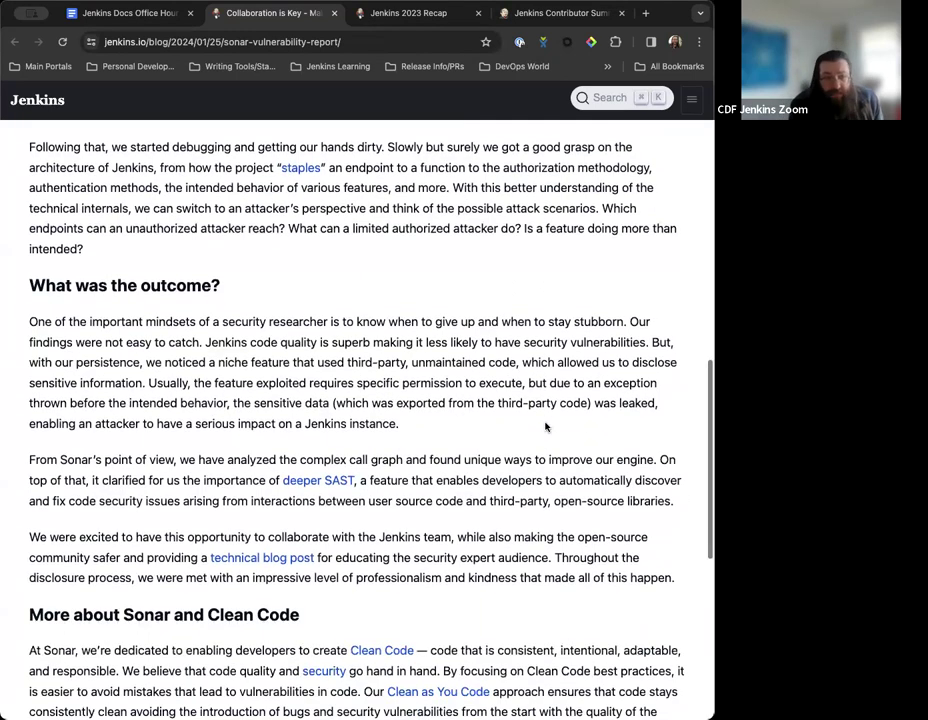
pyautogui.scroll(-3, 545, 427)
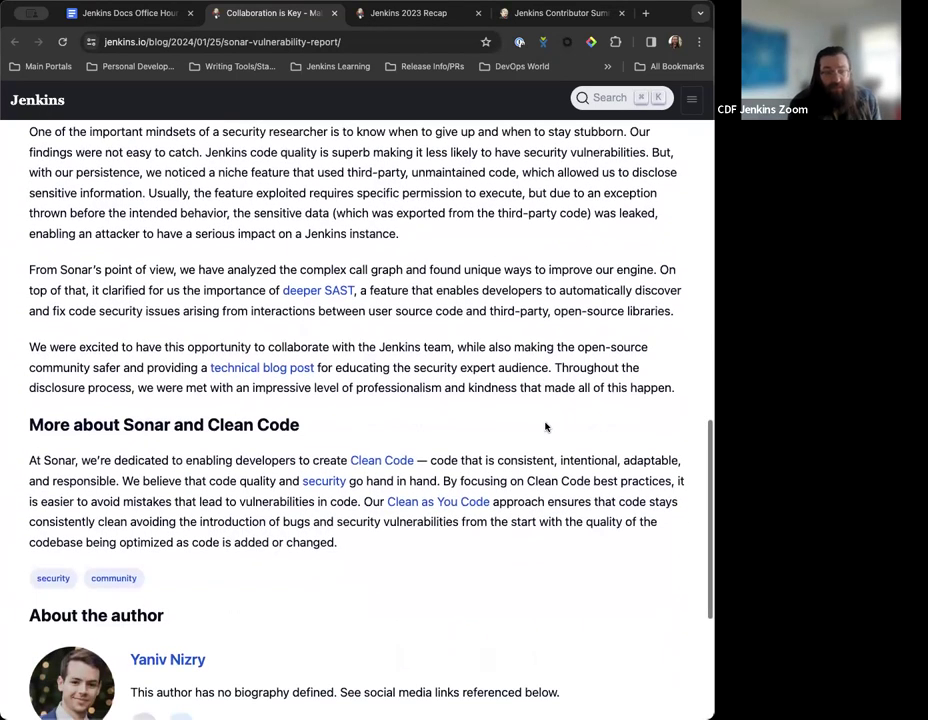
pyautogui.scroll(4, 545, 427)
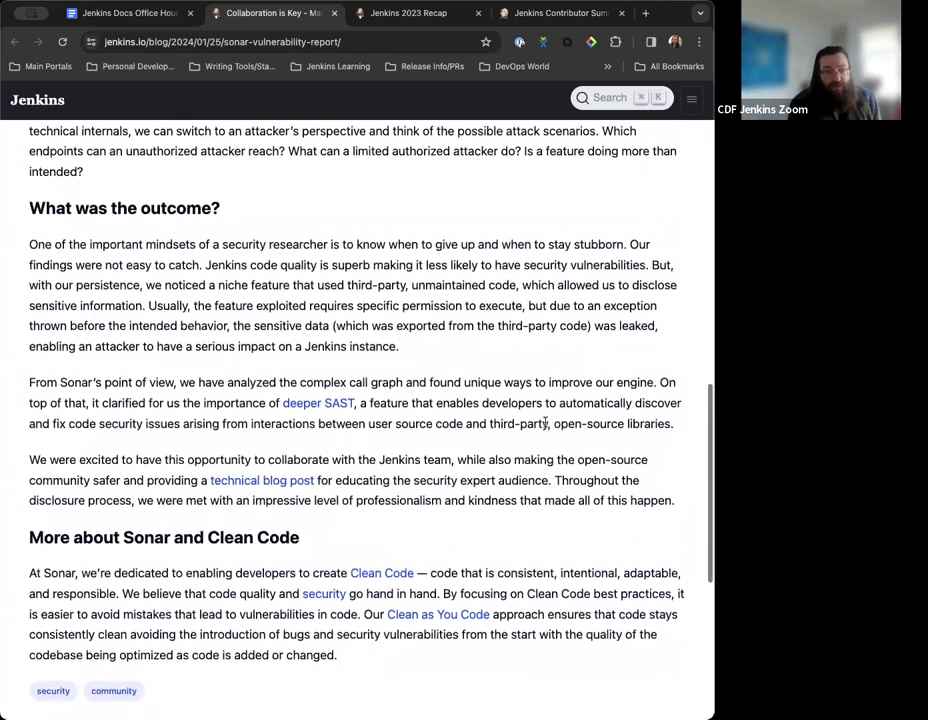
pyautogui.scroll(3, 545, 424)
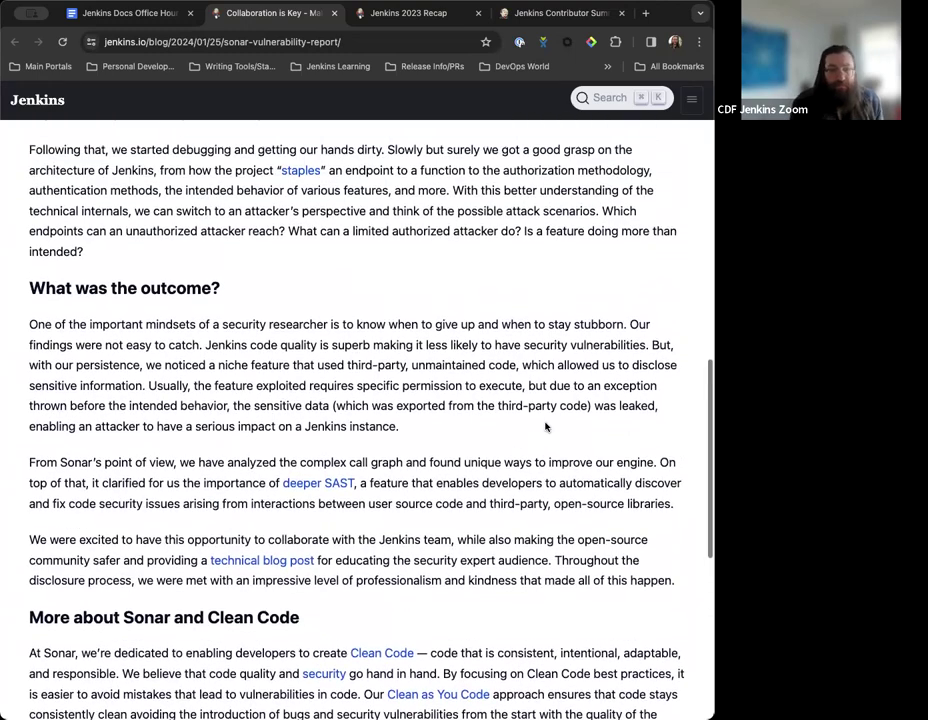
# Step: Go from the Sonar post to the Jenkins Blog overview, then return to the meeting notes
pyautogui.scroll(12, 545, 424)
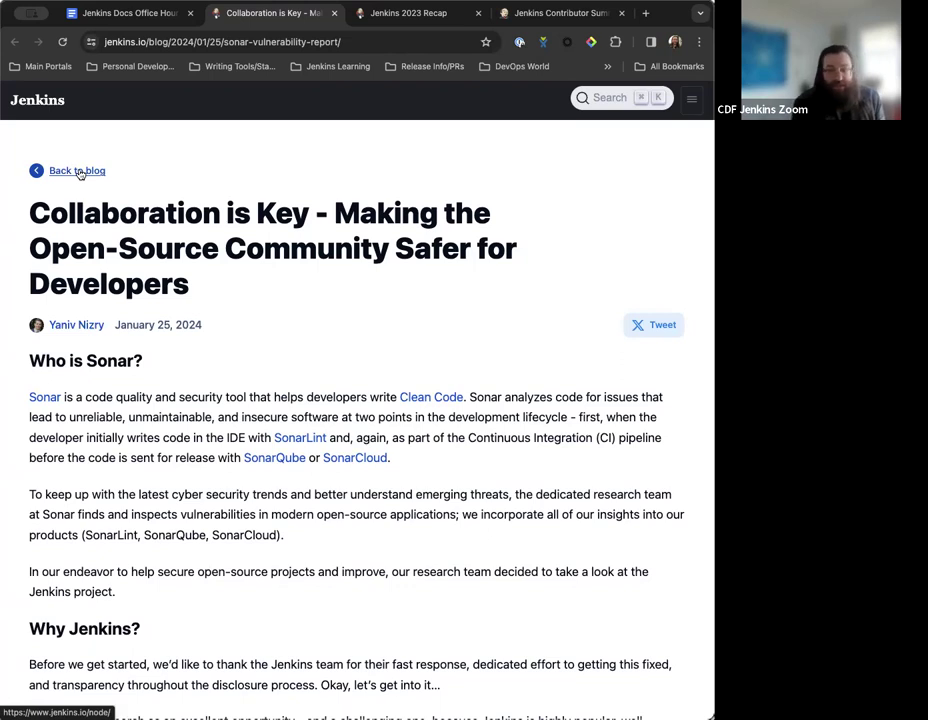
pyautogui.click(79, 172)
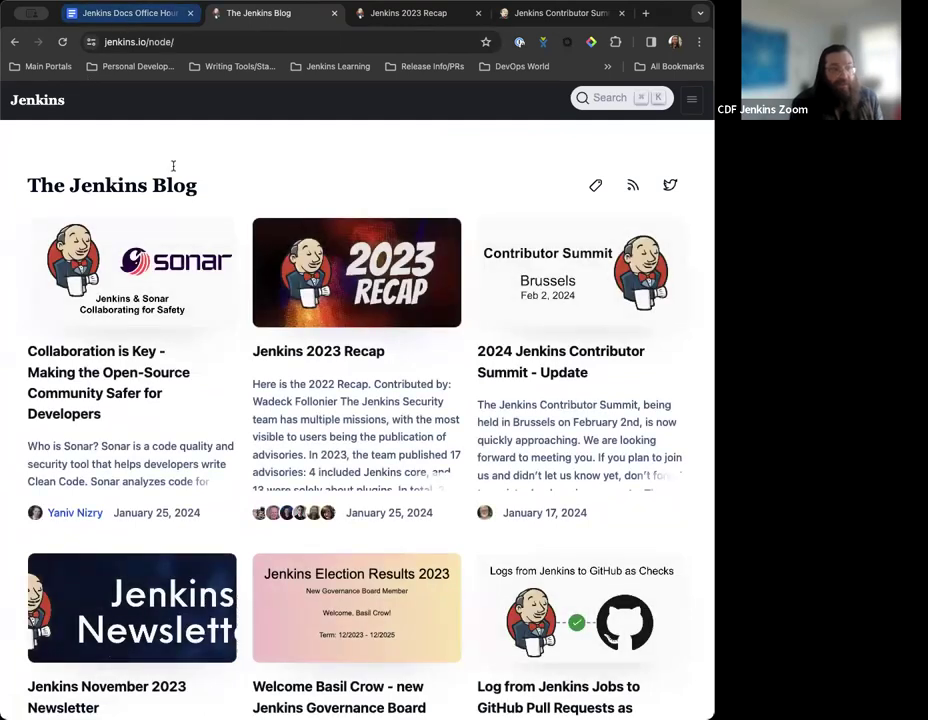
pyautogui.hotkey('ctrl', 'shift', 'Tab')
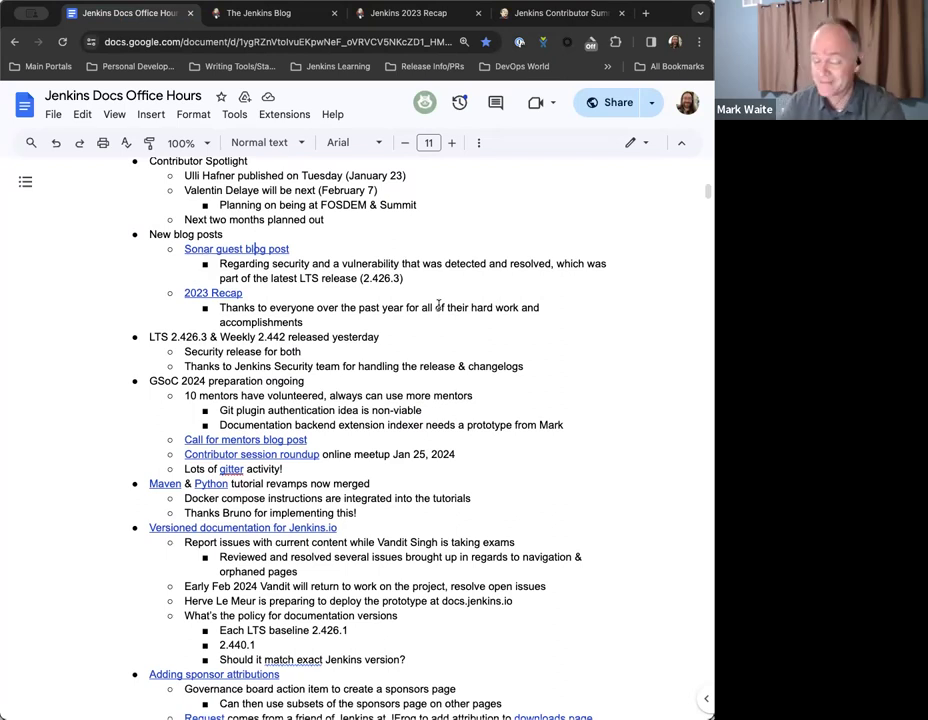
# Step: Add the bullet "Next LTS will 2.440.1" at the end of the LTS 2.426.3 & Weekly 2.442 item
pyautogui.scroll(-1, 438, 305)
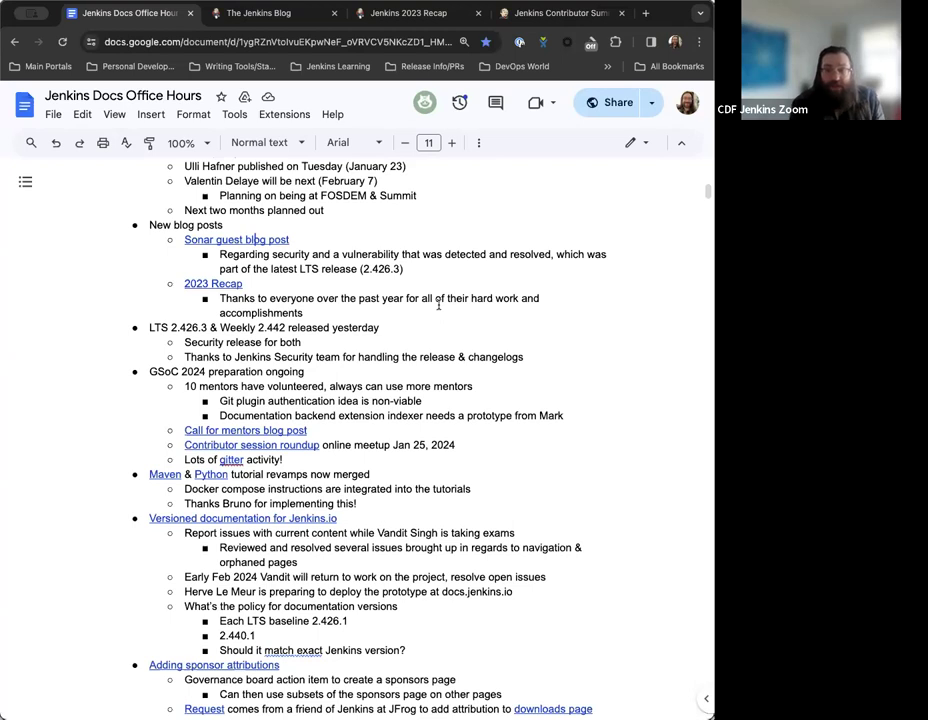
pyautogui.scroll(-1, 438, 306)
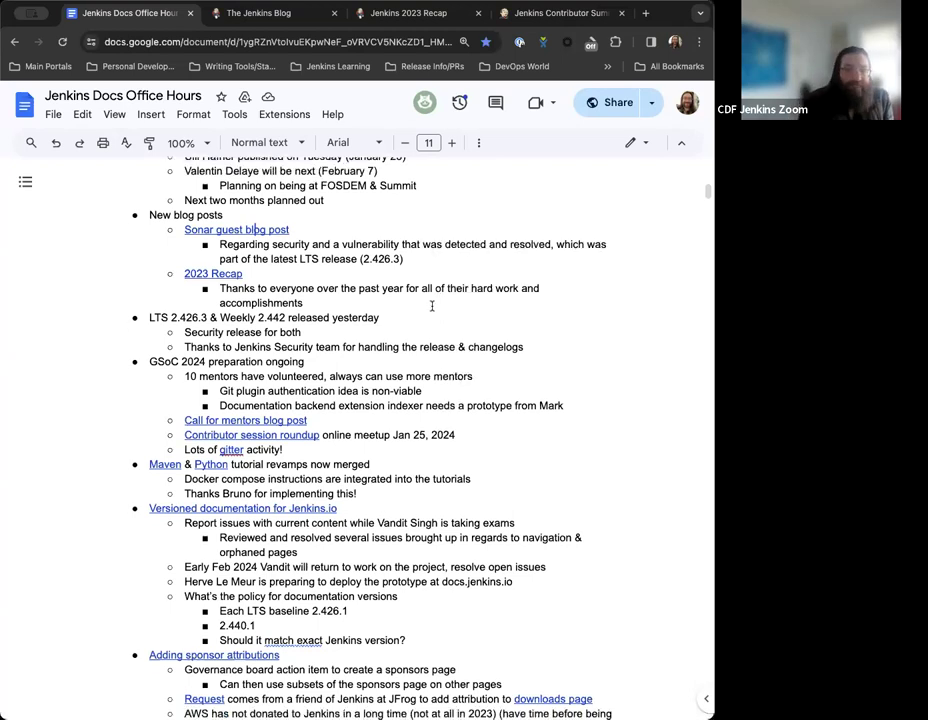
pyautogui.scroll(-1, 445, 314)
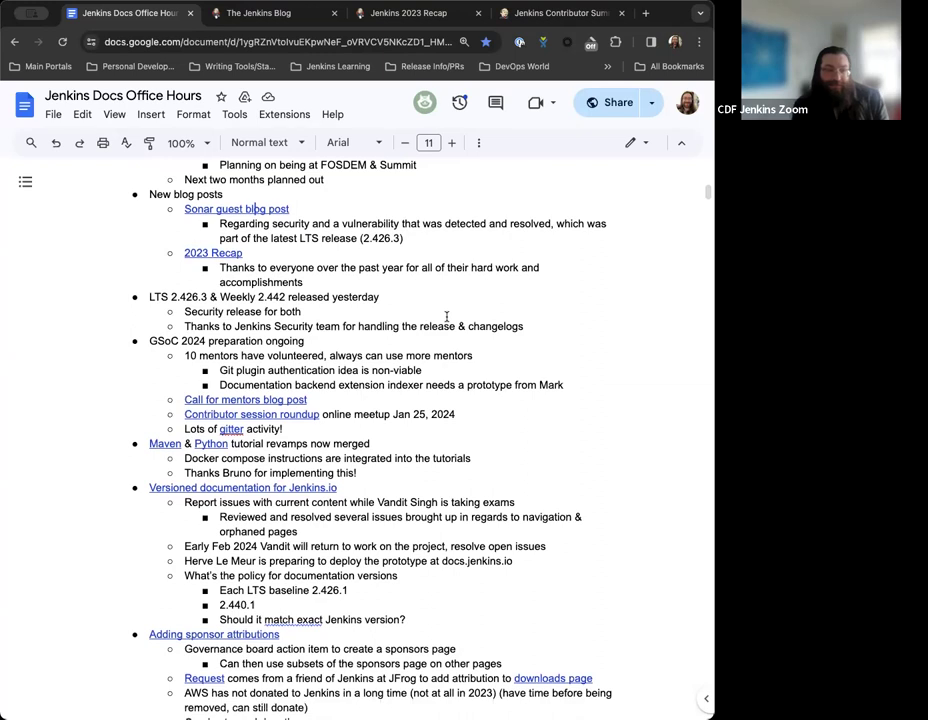
pyautogui.scroll(-3, 445, 316)
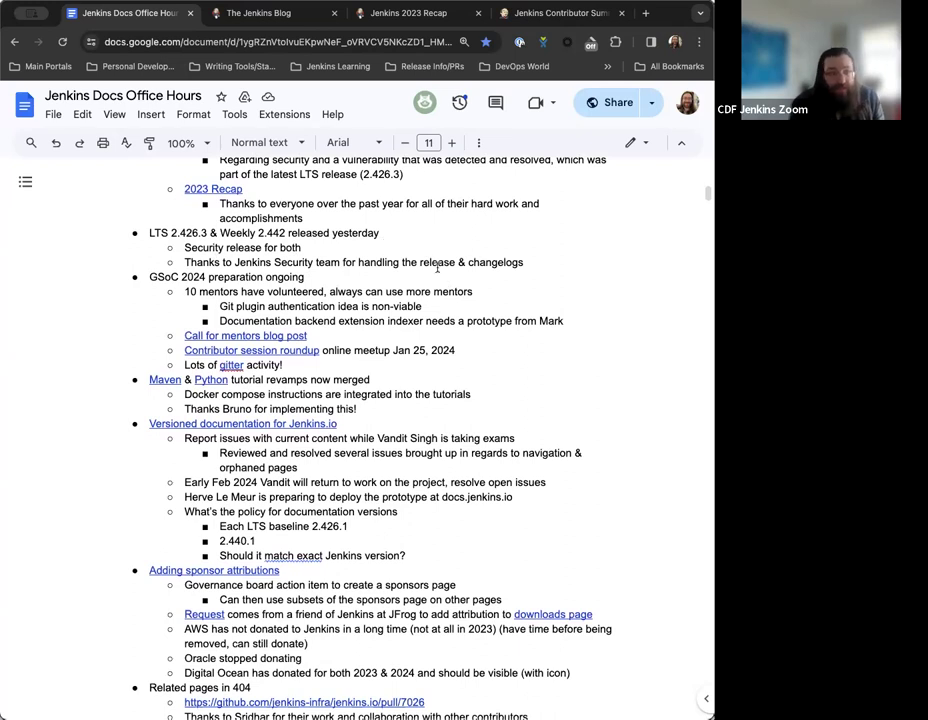
pyautogui.scroll(-1, 470, 260)
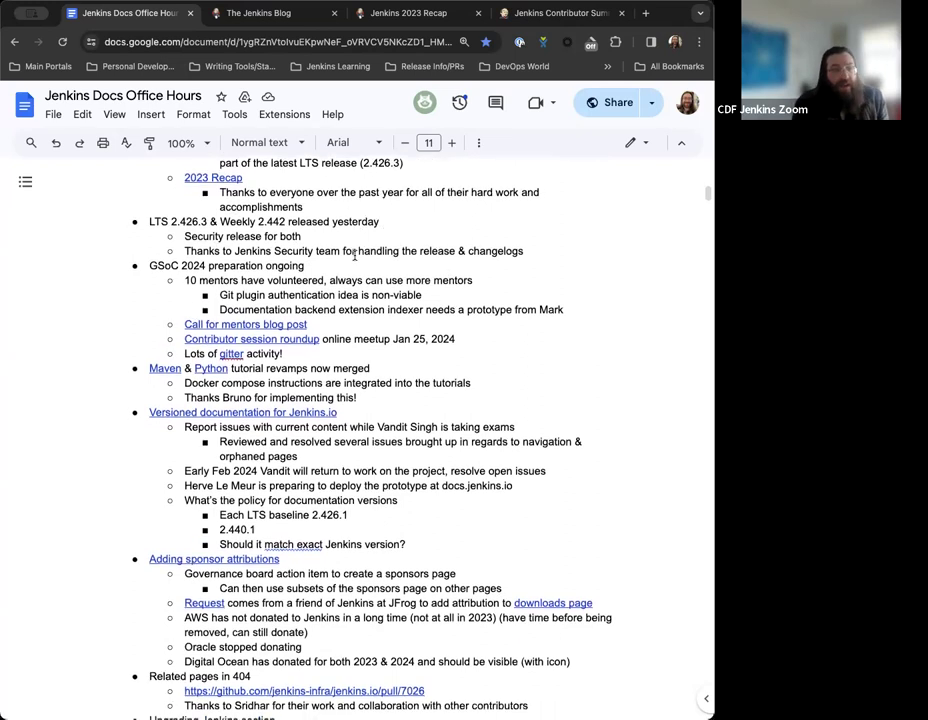
pyautogui.click(536, 251)
pyautogui.press('Return')
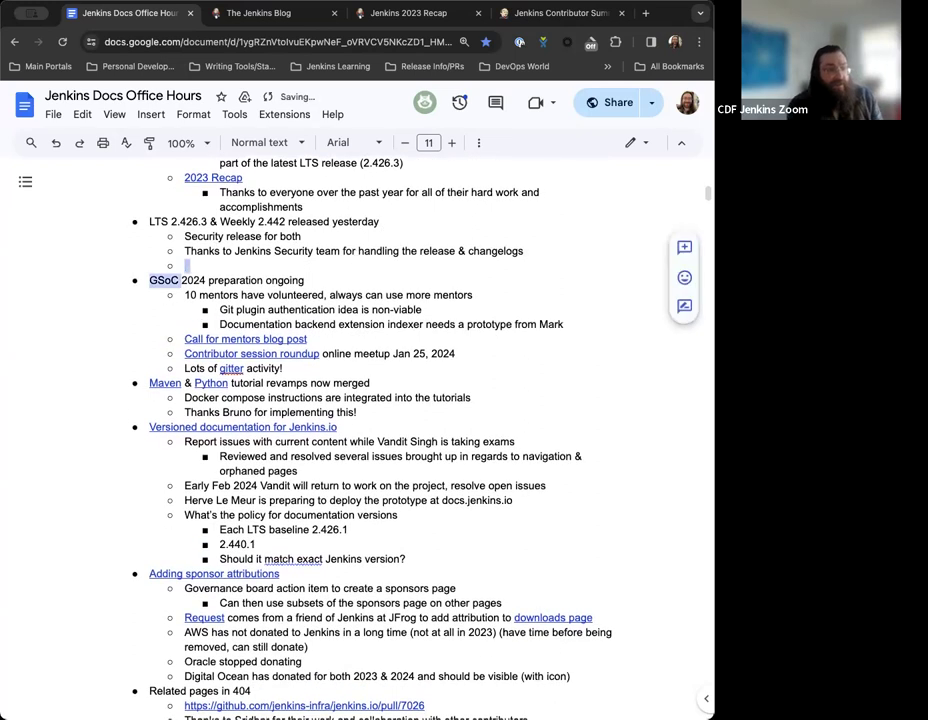
pyautogui.write('M')
pyautogui.press('BackSpace')
pyautogui.write('Next LTS')
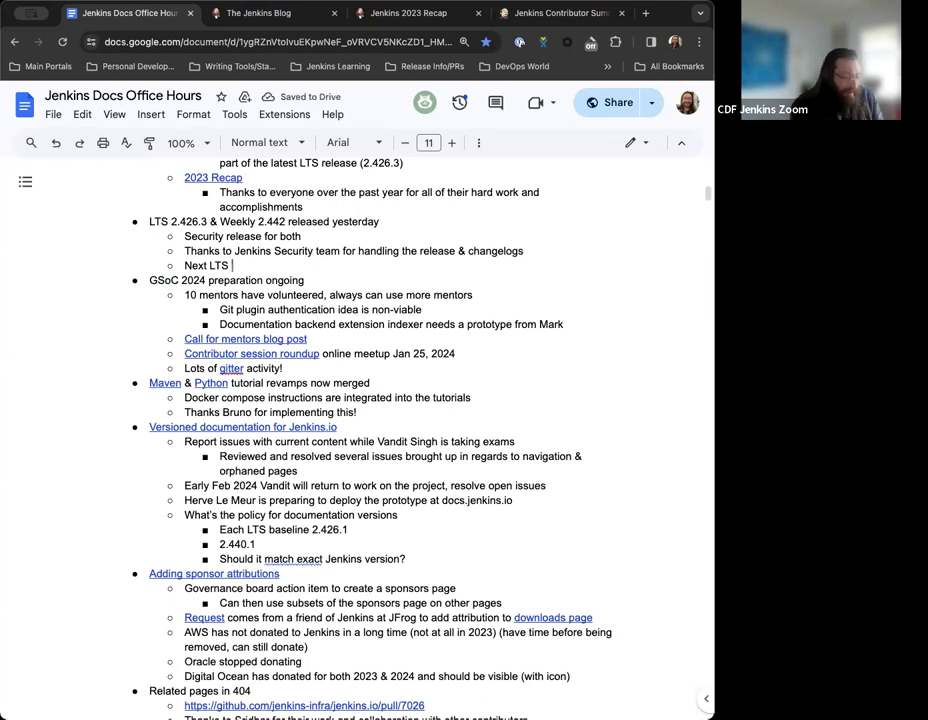
pyautogui.write('will 2.440.1')
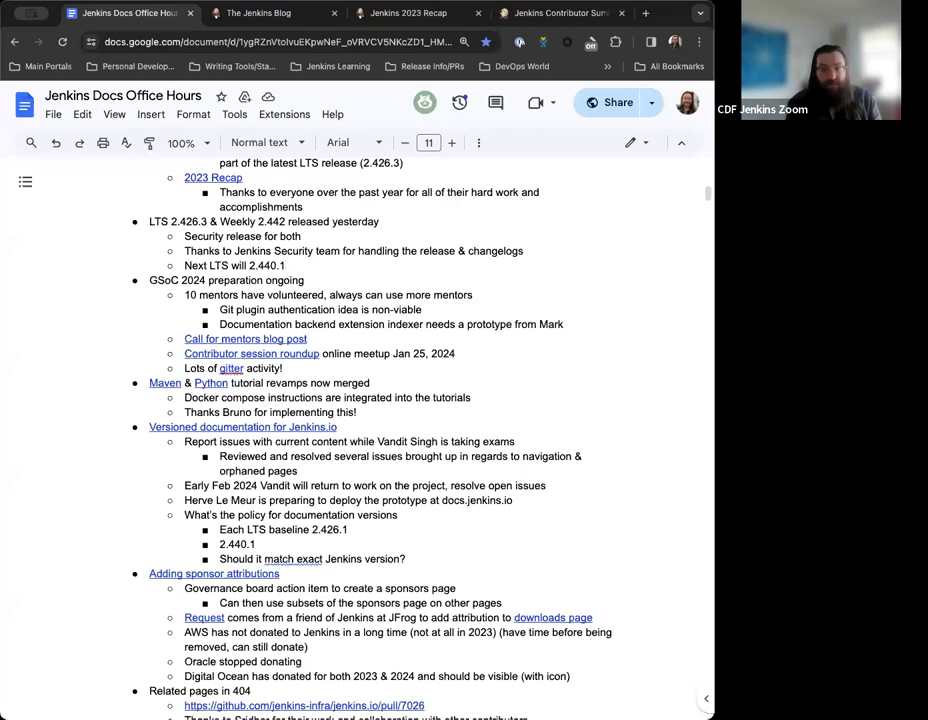
# Step: Start a sub-bullet under the Contributor session roundup item reading "Got more than 20 questions during the"
pyautogui.scroll(-1, 335, 290)
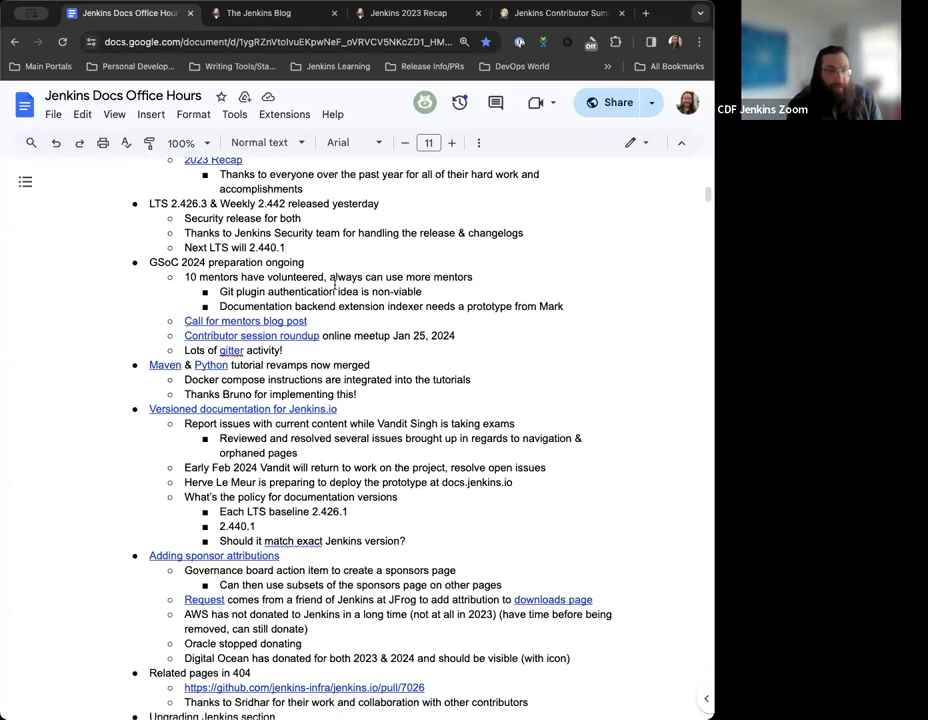
pyautogui.scroll(-3, 335, 284)
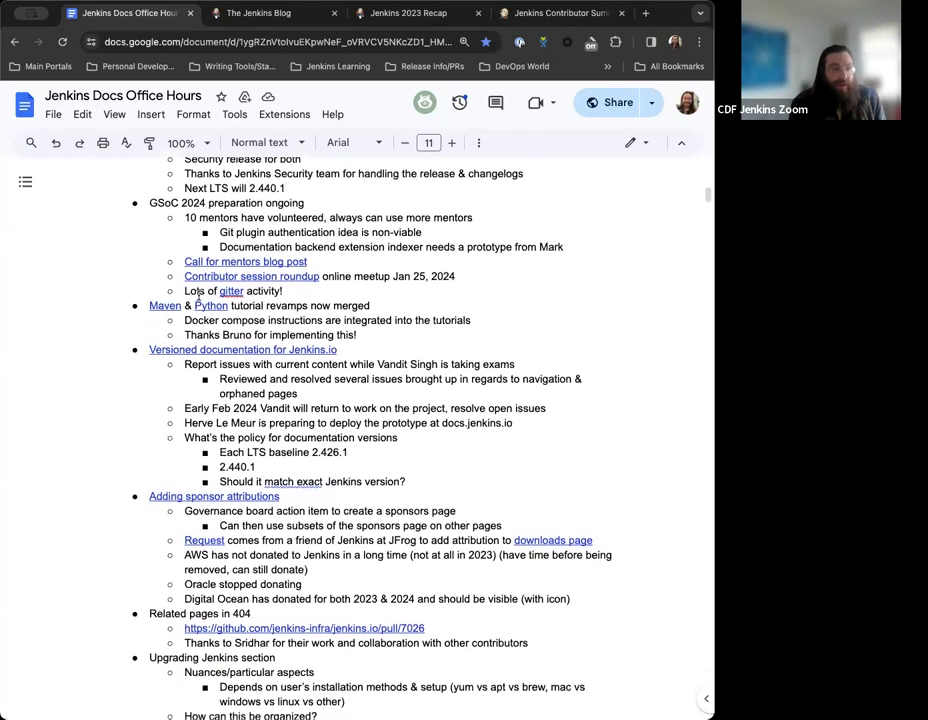
pyautogui.scroll(-1, 200, 294)
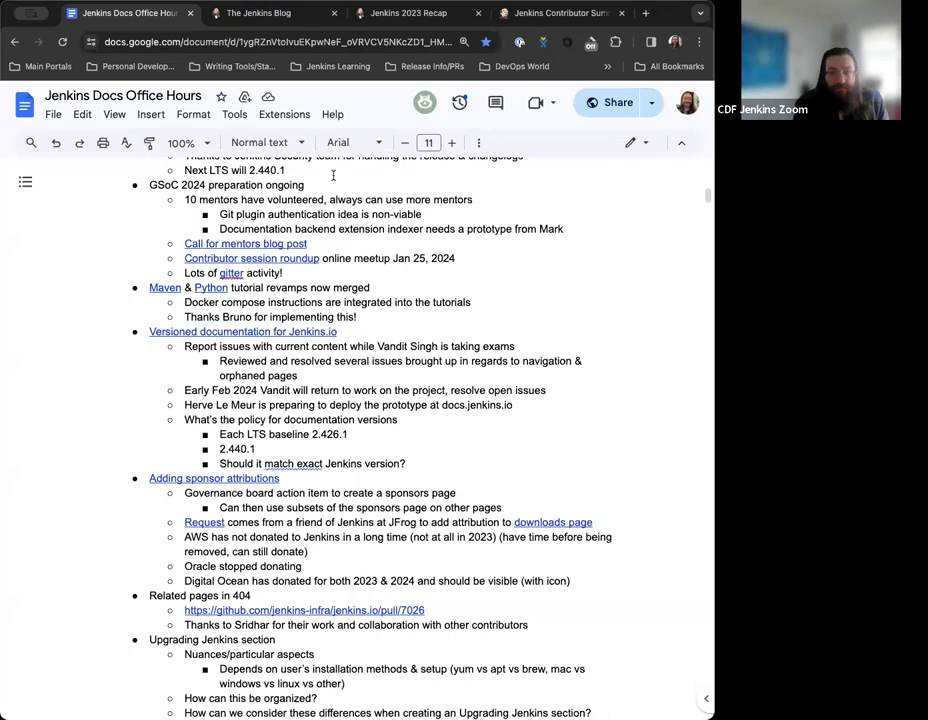
pyautogui.scroll(2, 333, 176)
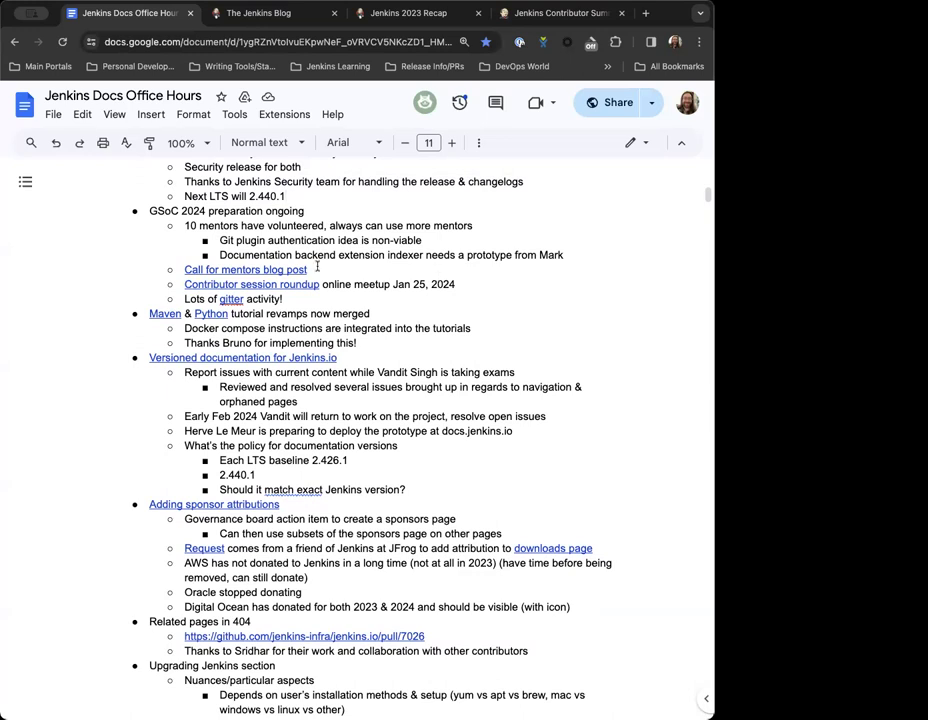
pyautogui.moveTo(456, 286); pyautogui.dragTo(462, 287)
pyautogui.press('Return')
pyautogui.write('`H')
pyautogui.press('BackSpace')
pyautogui.press('BackSpace')
pyautogui.press('Tab')
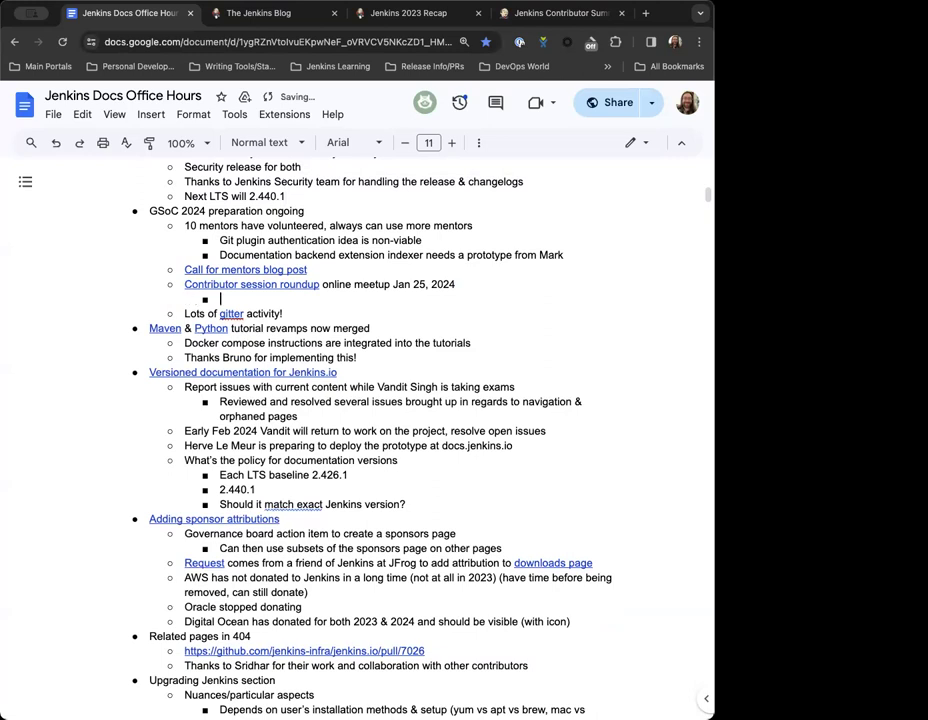
pyautogui.write('Got more than 20 ques')
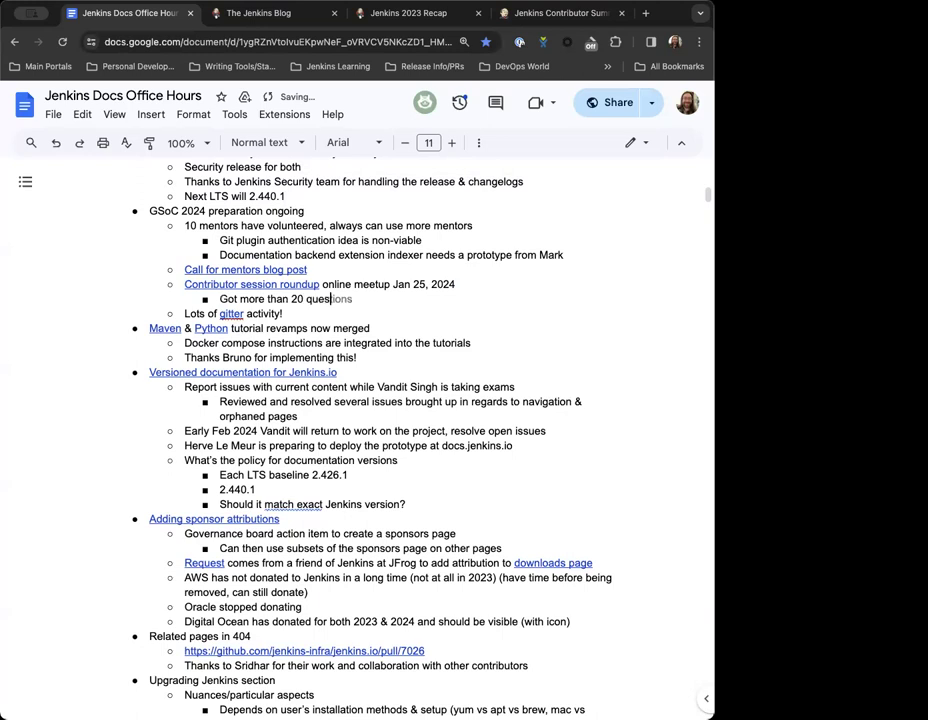
pyautogui.write('tions during the q &')
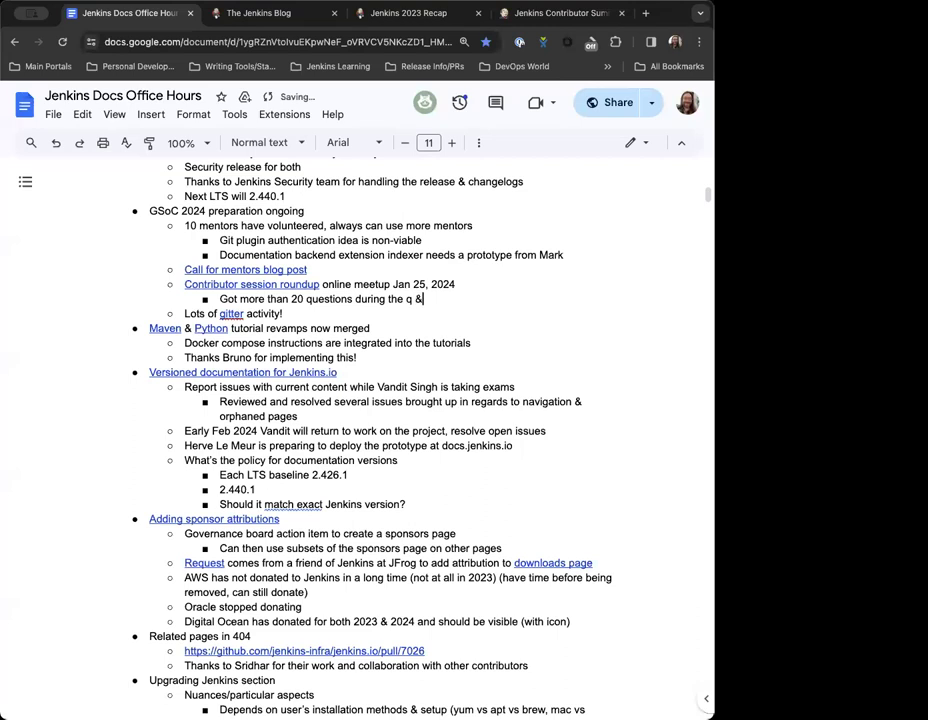
# Step: Complete the Contributor session roundup sub-bullet with "Q & A, more than 20 people attending"
pyautogui.press('BackSpace')
pyautogui.press('BackSpace')
pyautogui.press('BackSpace')
pyautogui.write('Q & A, MORE THAN')
pyautogui.press('BackSpace')
pyautogui.press('BackSpace')
pyautogui.press('BackSpace')
pyautogui.press('BackSpace')
pyautogui.press('BackSpace')
pyautogui.press('BackSpace')
pyautogui.press('BackSpace')
pyautogui.press('BackSpace')
pyautogui.press('BackSpace')
pyautogui.write('more than 20 peo')
pyautogui.write('ple showing up')
pyautogui.press('BackSpace')
pyautogui.press('BackSpace')
pyautogui.press('BackSpace')
pyautogui.press('BackSpace')
pyautogui.press('BackSpace')
pyautogui.press('BackSpace')
pyautogui.press('BackSpace')
pyautogui.press('BackSpace')
pyautogui.press('BackSpace')
pyautogui.press('BackSpace')
pyautogui.write('attending')
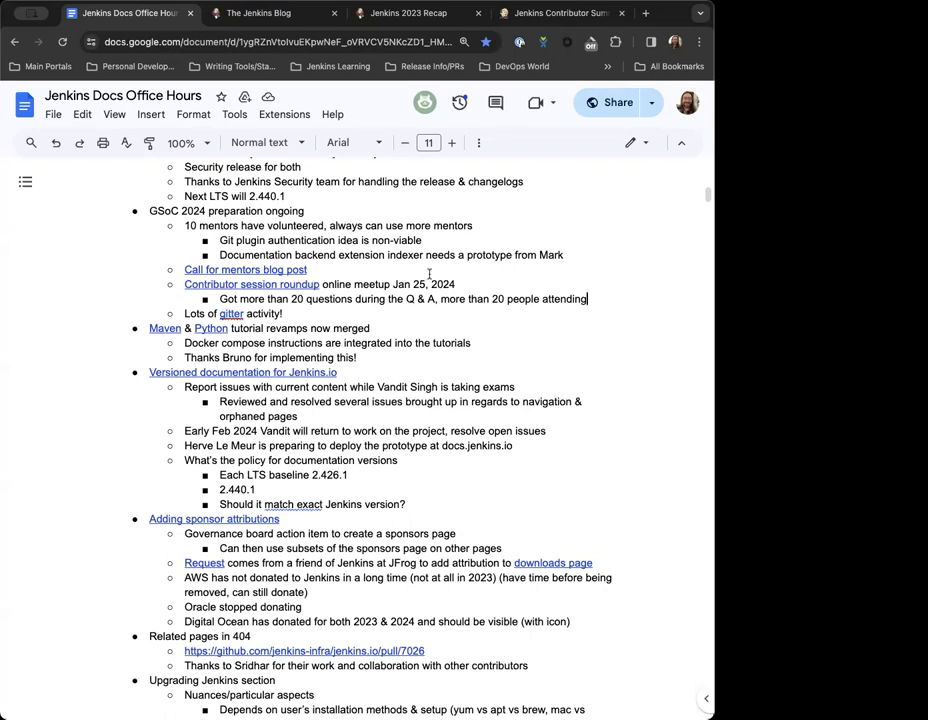
# Step: Open the Maven tutorial linked in the notes, look at its Docker Compose prerequisites, and return to the meeting notes
pyautogui.scroll(-3, 415, 289)
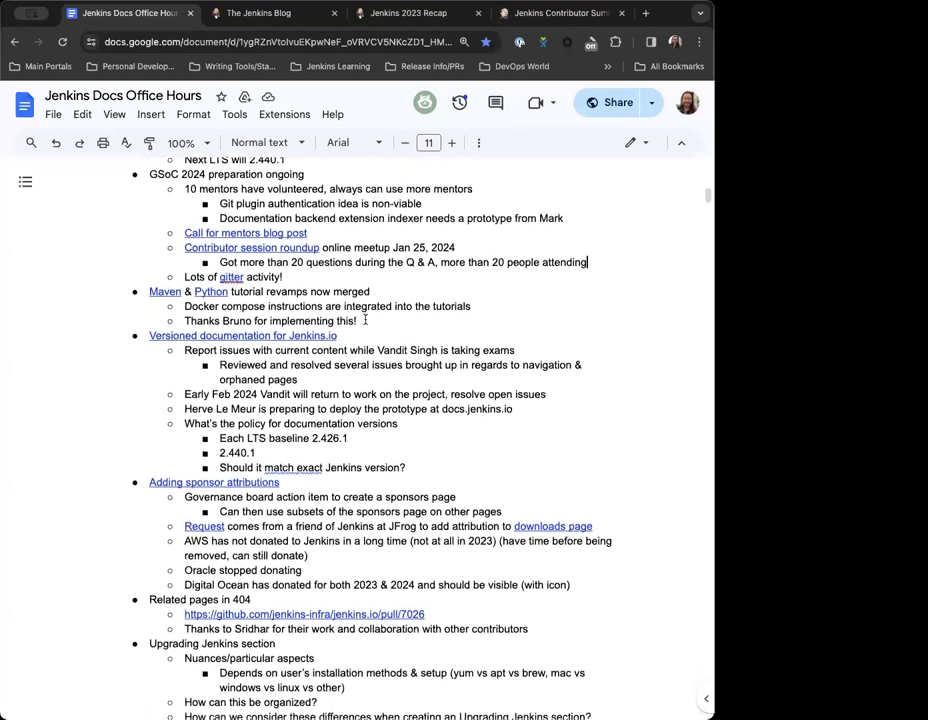
pyautogui.scroll(-1, 288, 308)
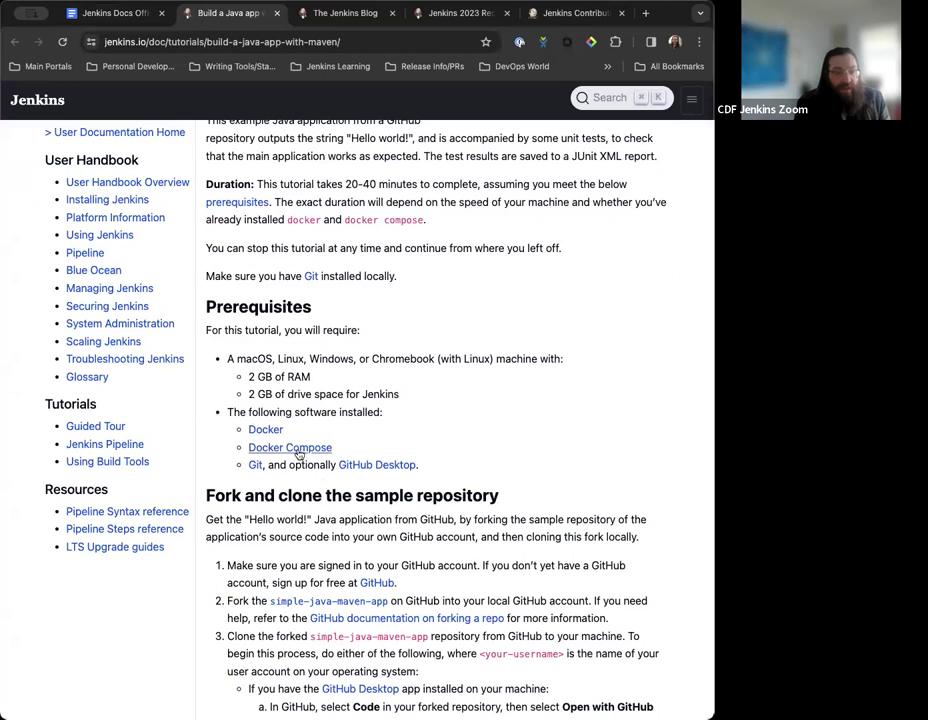
pyautogui.click(125, 13)
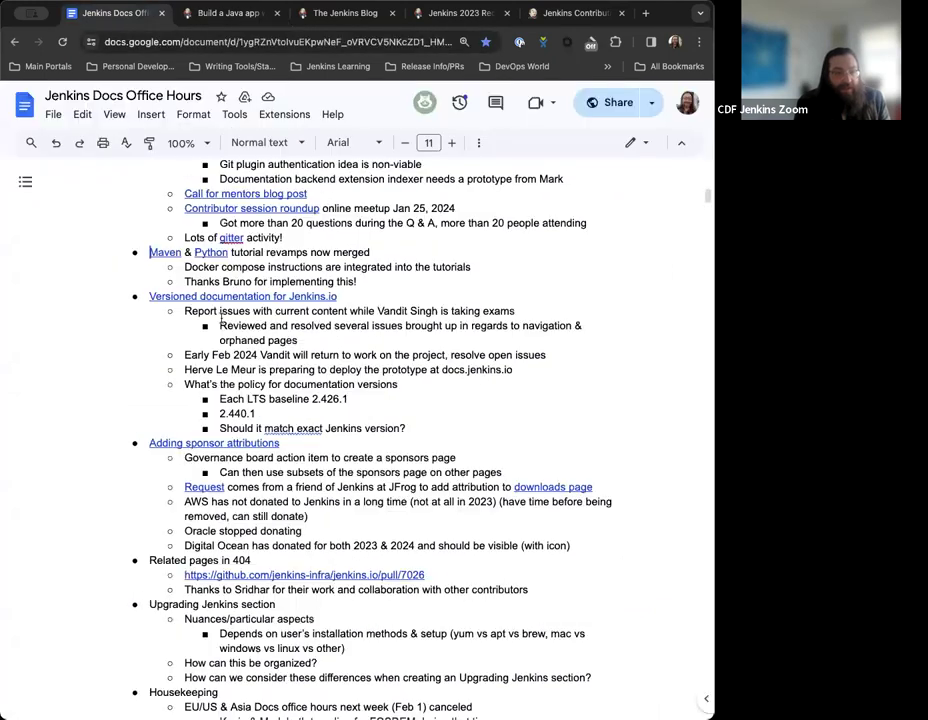
# Step: Open the Python tutorial linked in the notes, look through its prerequisites and fork-and-clone section, and return to the notes
pyautogui.click(210, 251)
pyautogui.click(236, 271)
pyautogui.scroll(-5, 381, 487)
pyautogui.scroll(-2, 381, 487)
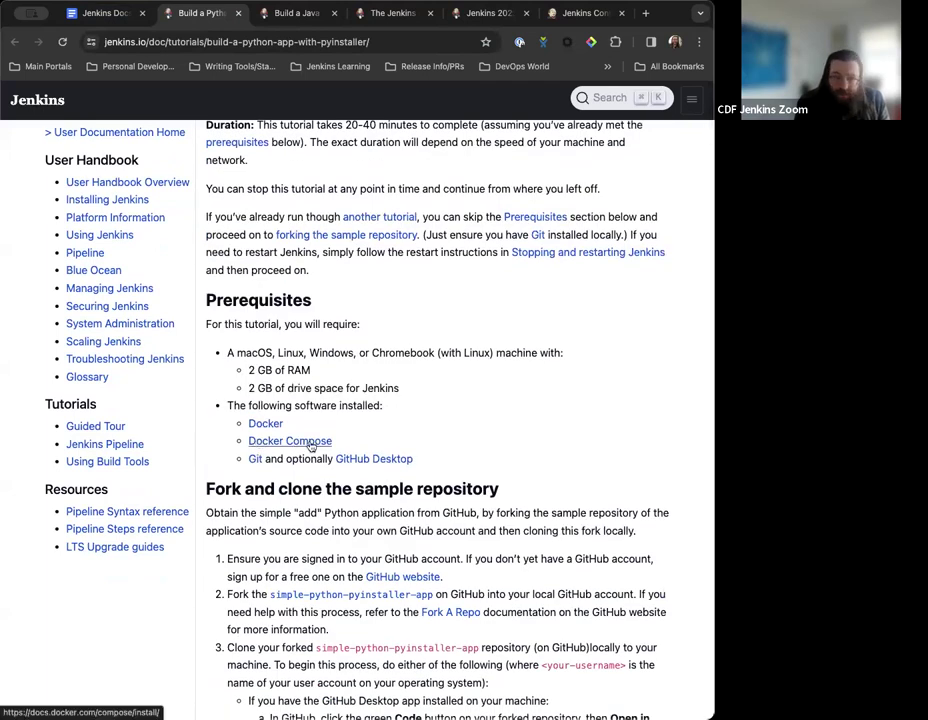
pyautogui.scroll(-1, 306, 441)
pyautogui.scroll(-2, 310, 446)
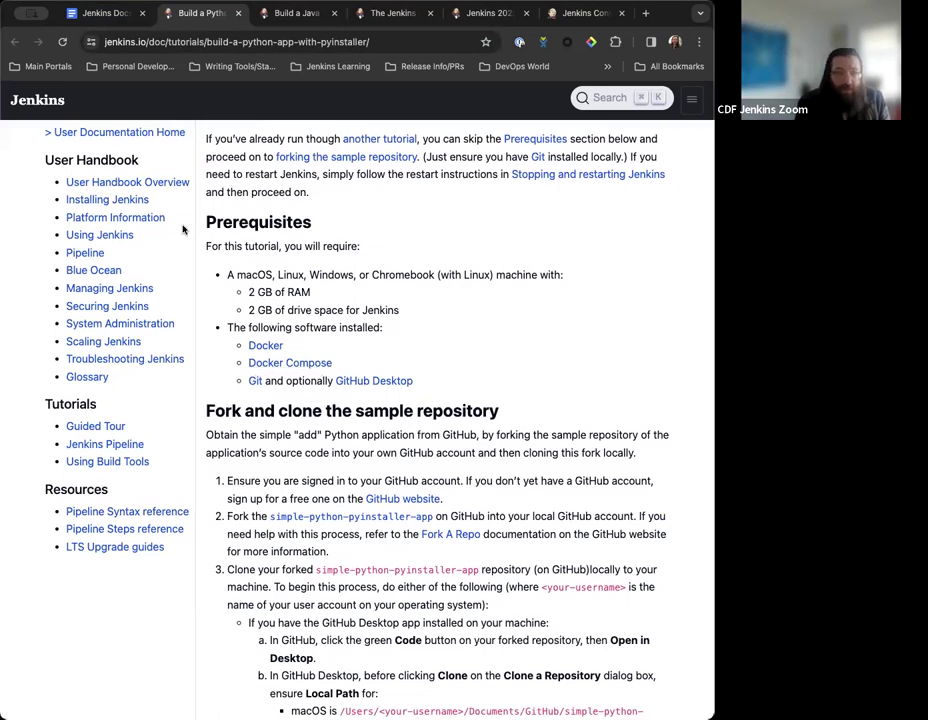
pyautogui.click(99, 14)
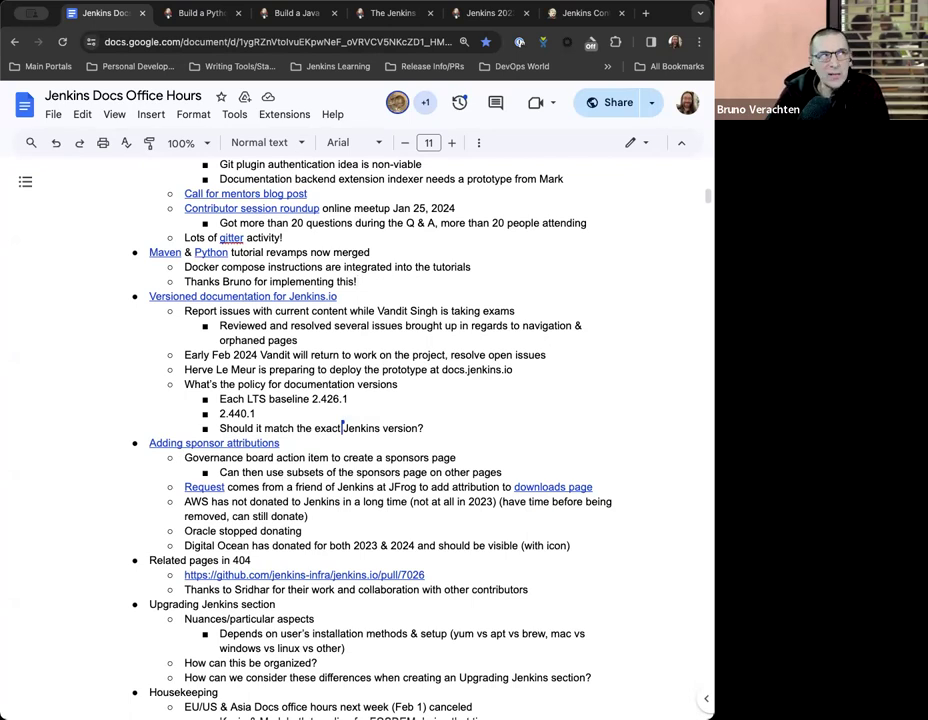
# Step: Add the bullet "Working on Node tutorial now/next" at the end of the Maven & Python tutorial revamps item
pyautogui.click(372, 283)
pyautogui.press('Return')
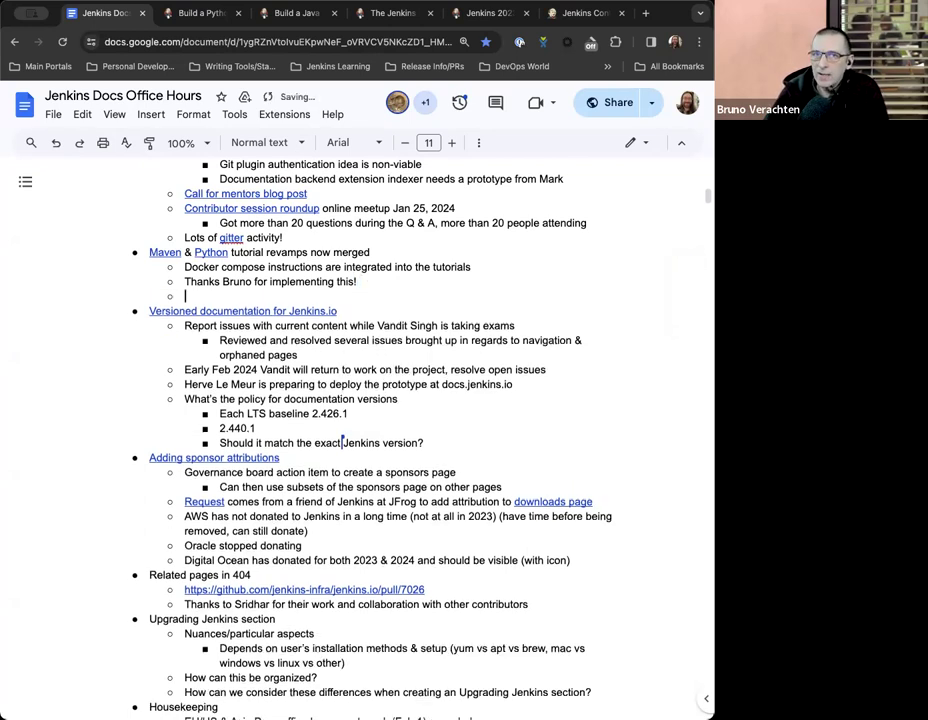
pyautogui.write('Working on Node tutorial now/next')
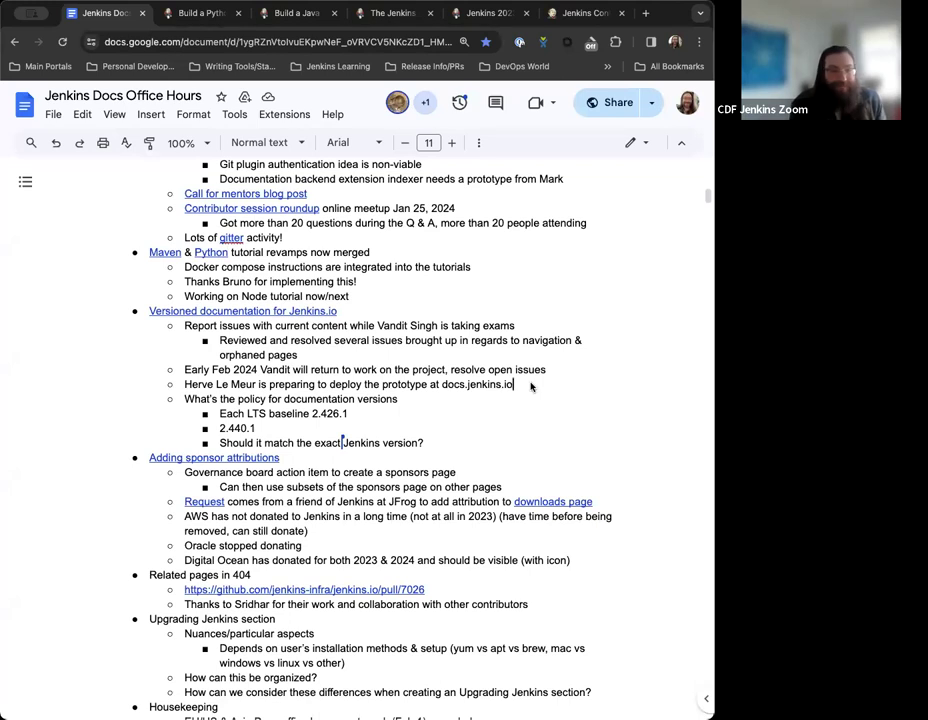
# Step: Add "Delayed for a bit due to Azure cost savings" as the first bullet under Versioned documentation for Jenkins.io
pyautogui.scroll(-2, 531, 387)
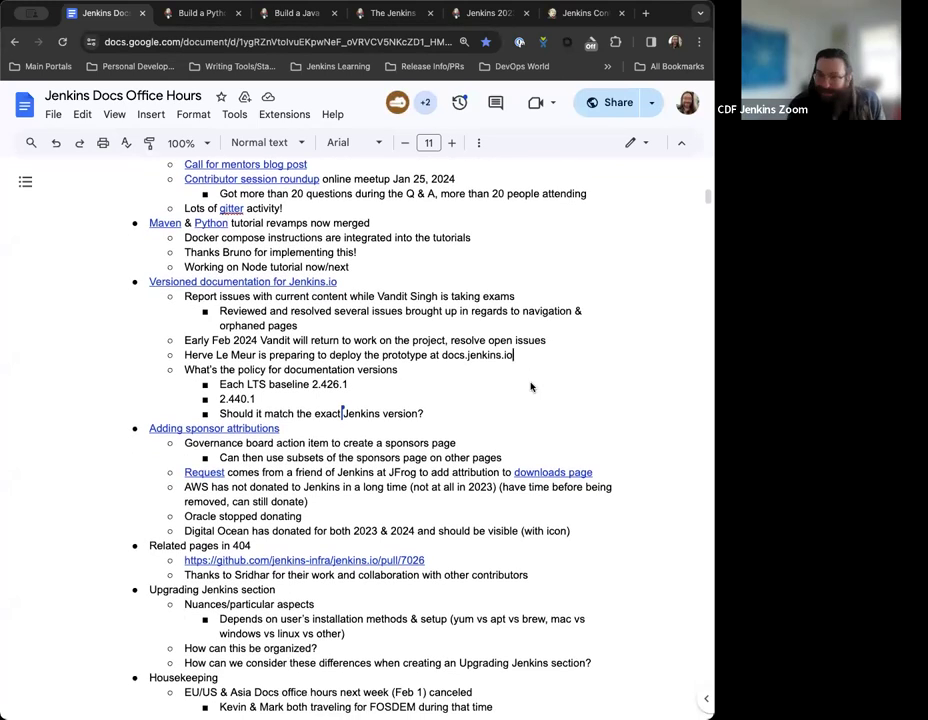
pyautogui.scroll(-1, 342, 365)
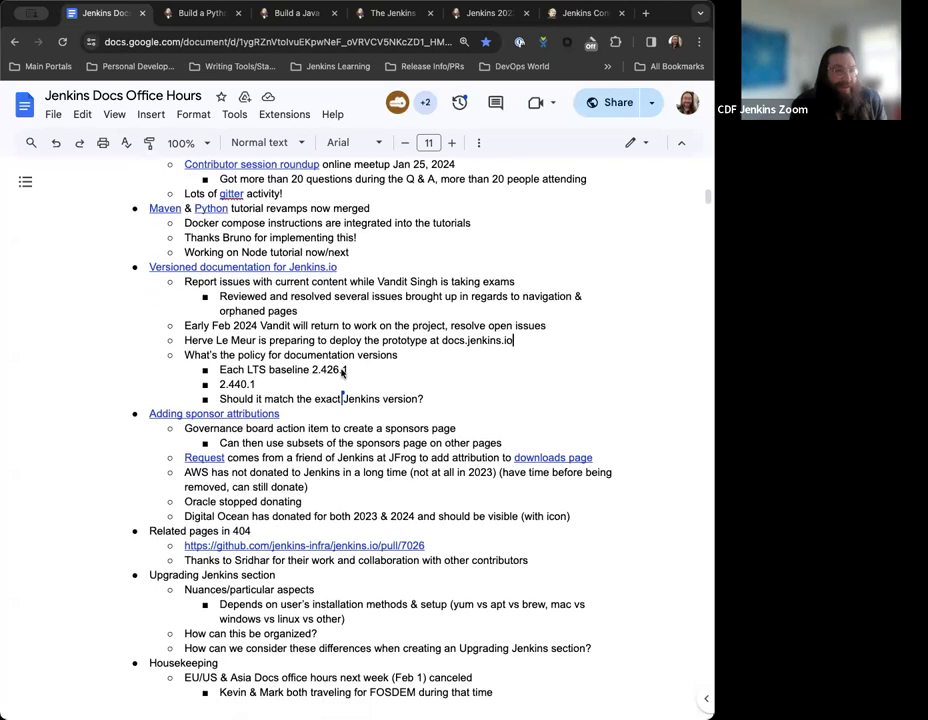
pyautogui.scroll(-2, 275, 318)
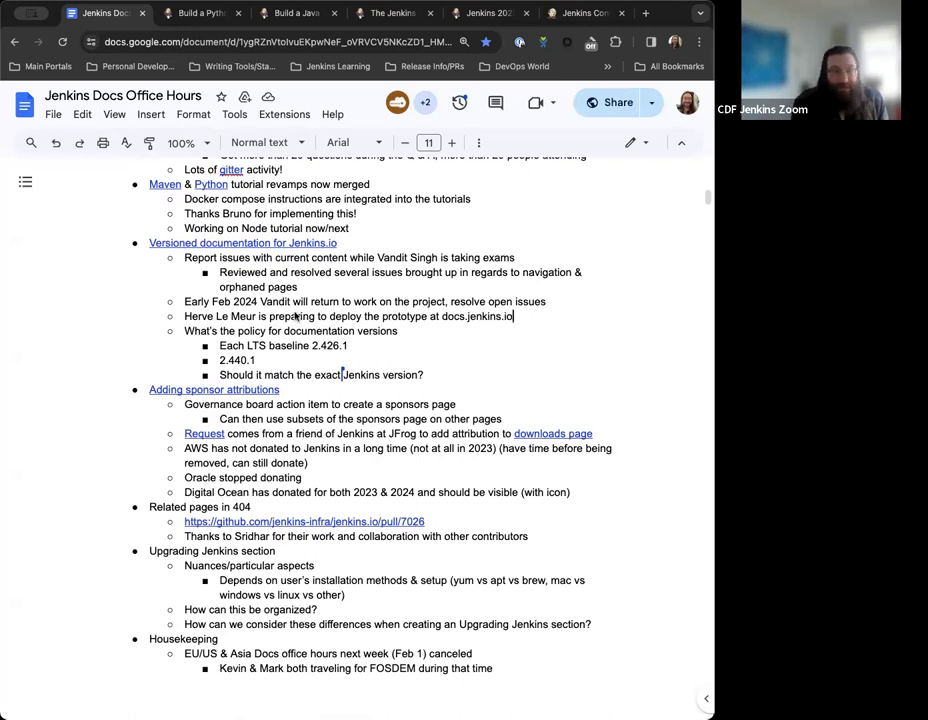
pyautogui.scroll(-1, 311, 288)
pyautogui.scroll(1, 300, 260)
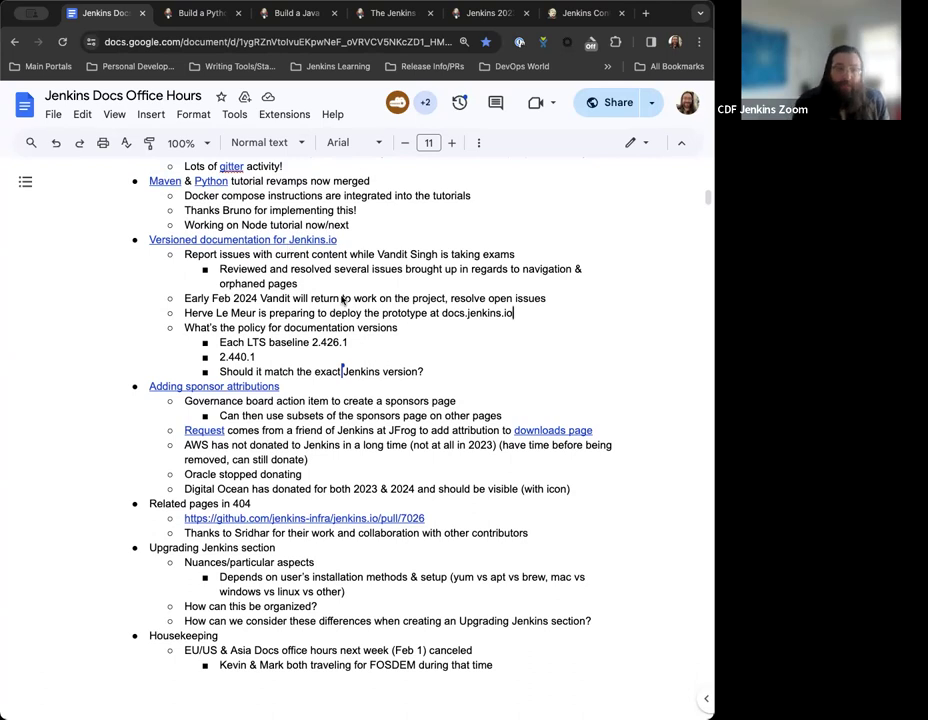
pyautogui.scroll(-1, 343, 299)
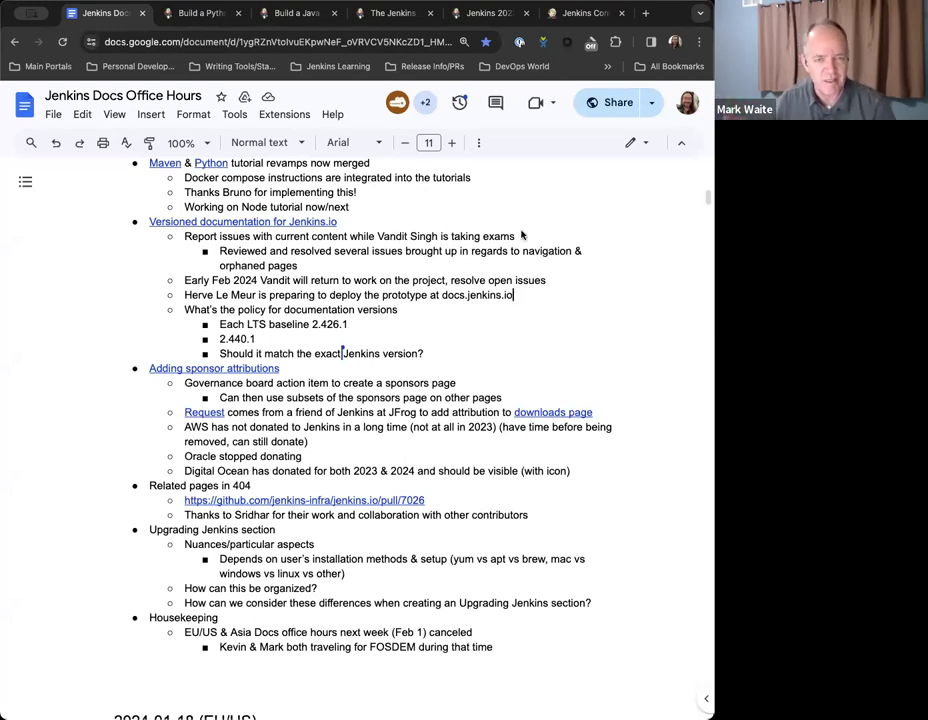
pyautogui.click(393, 229)
pyautogui.press('Return')
pyautogui.press('Tab')
pyautogui.write('Delayed ')
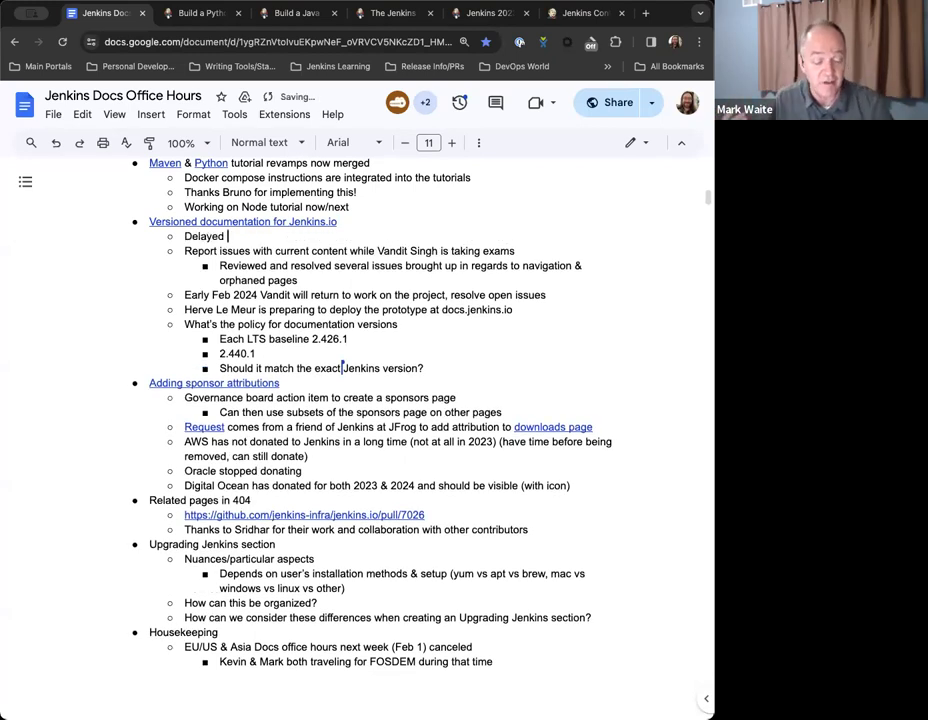
pyautogui.write('for a bit')
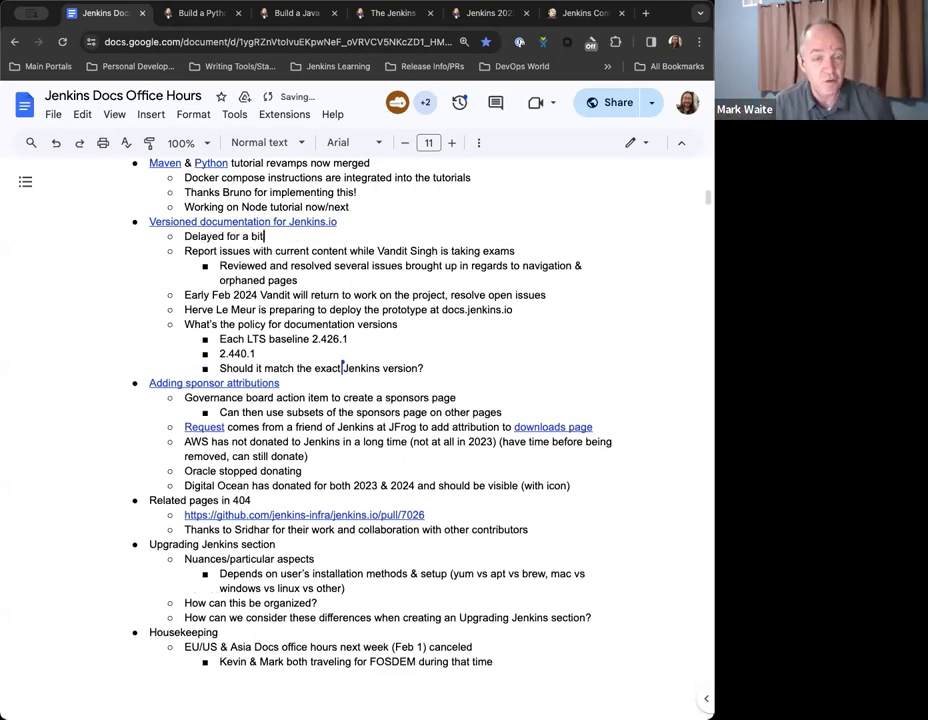
pyautogui.write(' due to Azu')
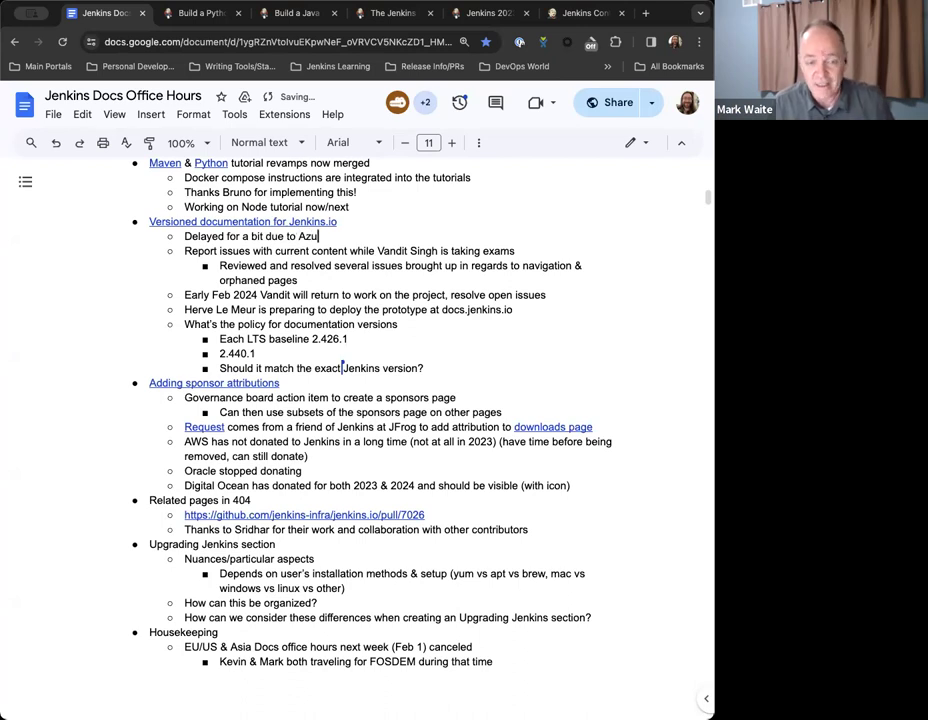
pyautogui.write('re cost saving')
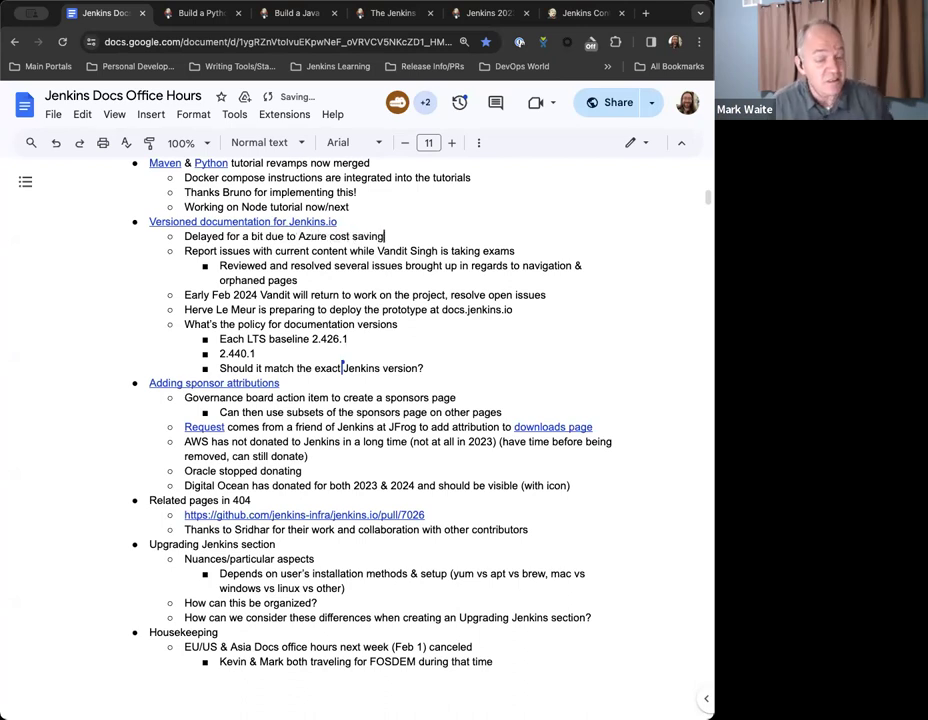
pyautogui.write('s')
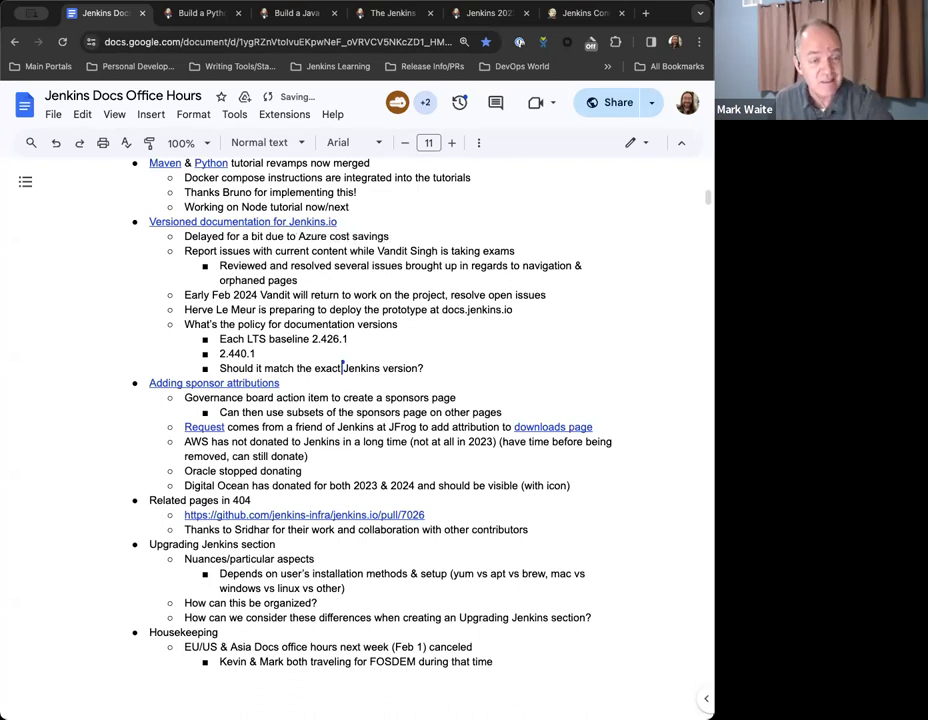
# Step: Add the sub-bullet "ci.jenkins.io has moved to a different piece of Azure" under the Azure cost savings bullet, with lowercase "ci"
pyautogui.press('Return')
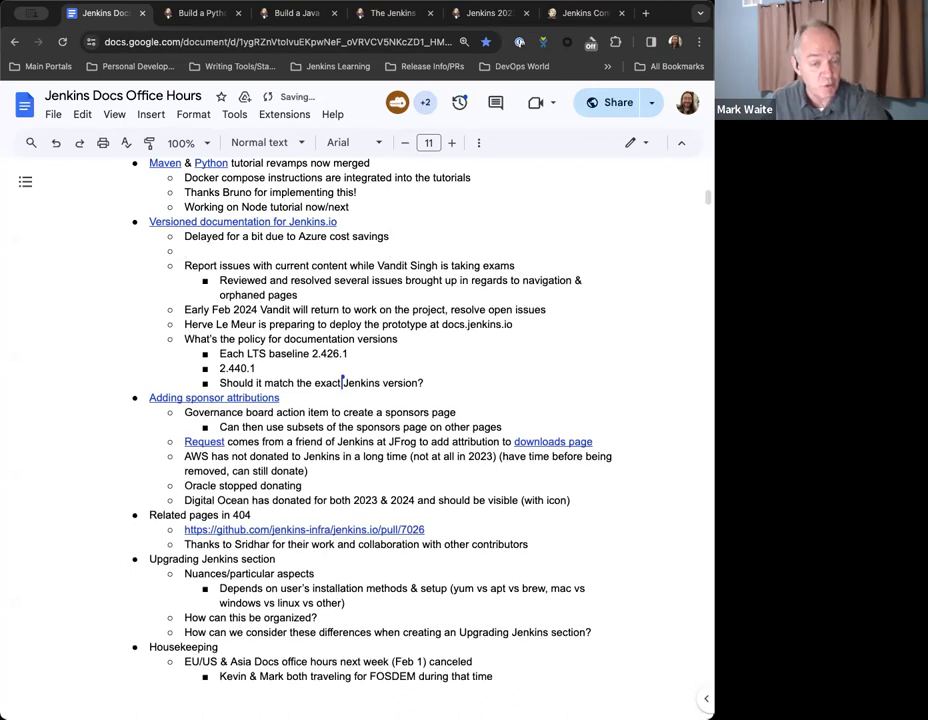
pyautogui.press('Tab')
pyautogui.write('ci')
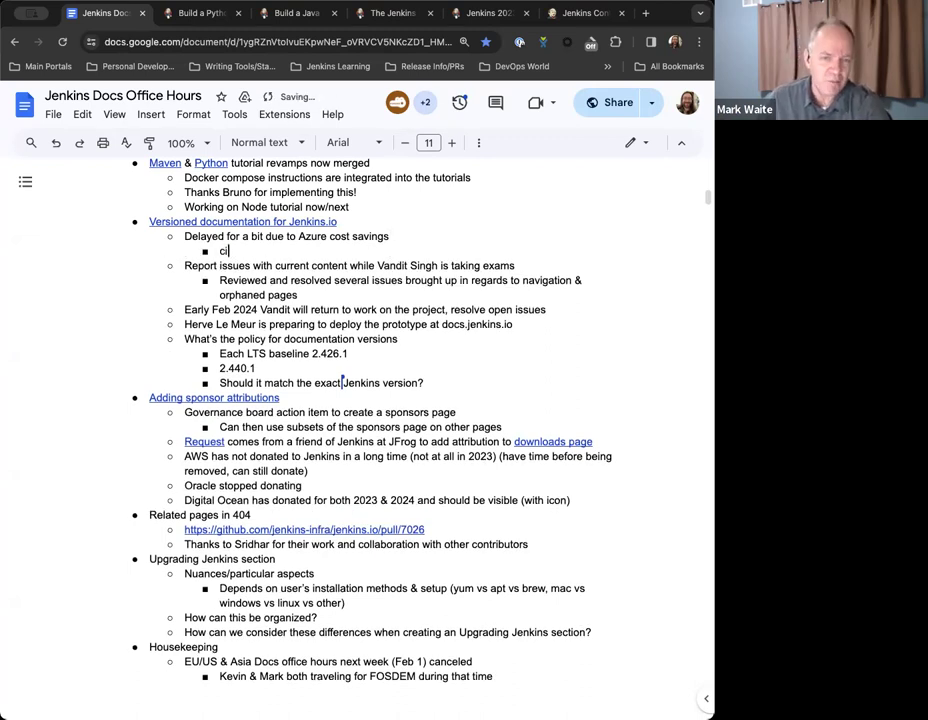
pyautogui.write('.jenkins.io has ')
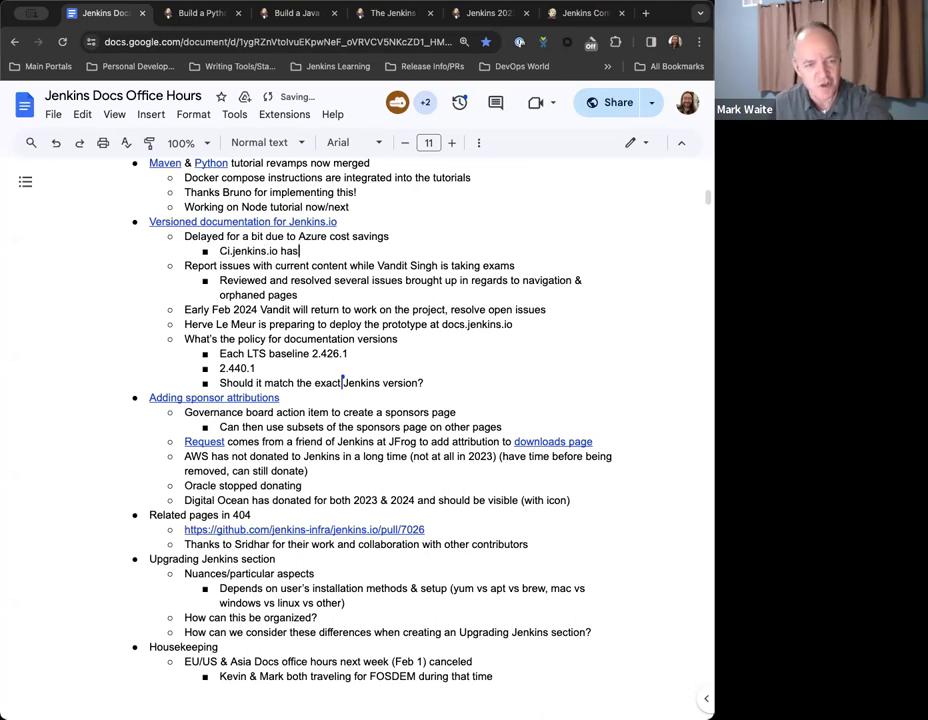
pyautogui.write('moved to a')
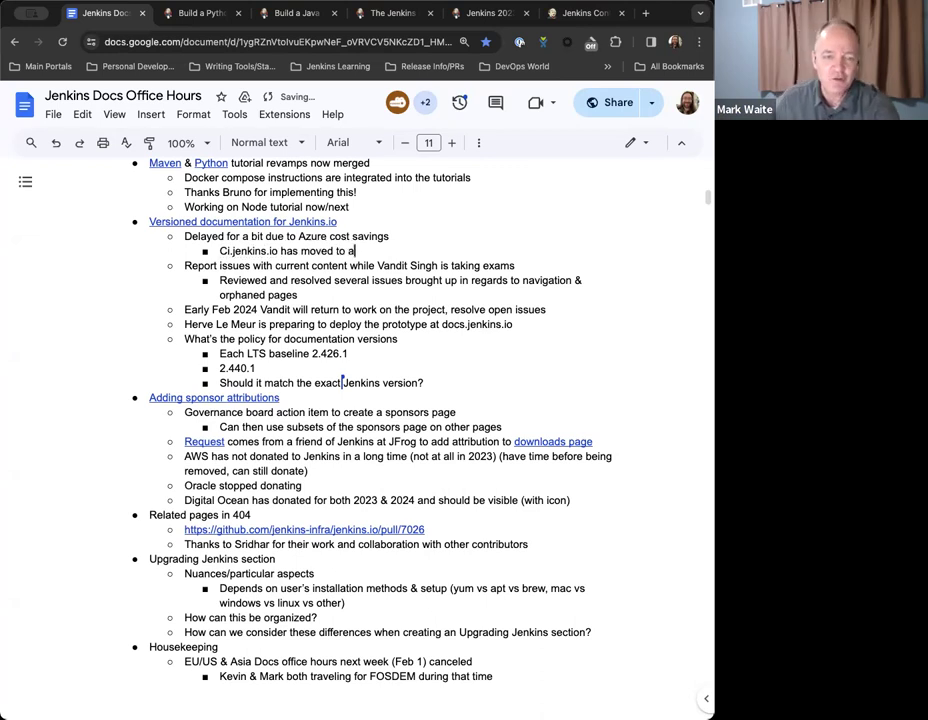
pyautogui.write(' different piece')
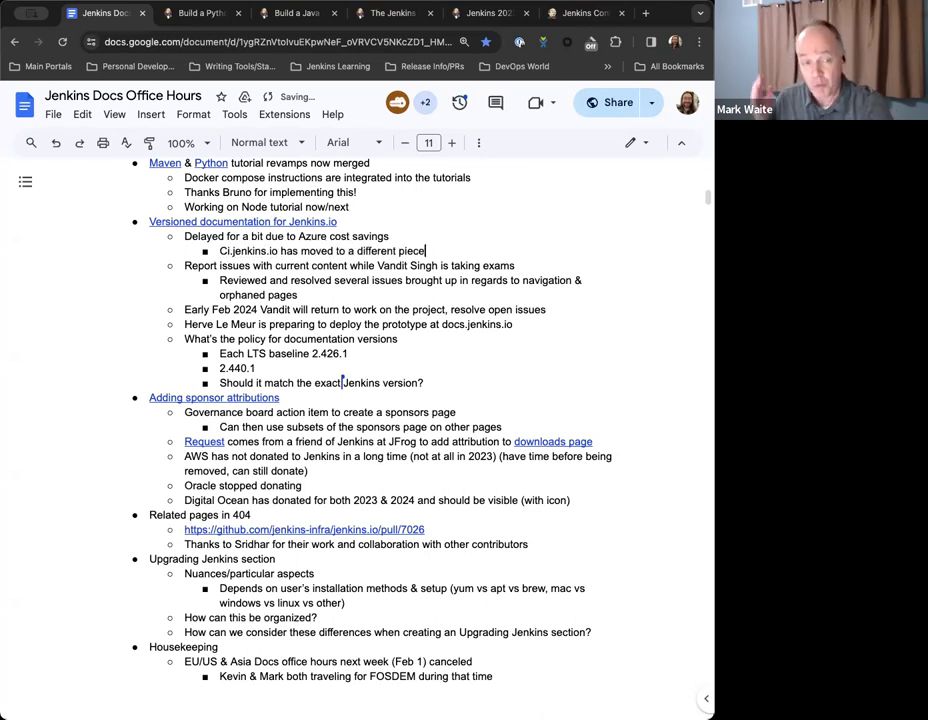
pyautogui.write(' of Azure')
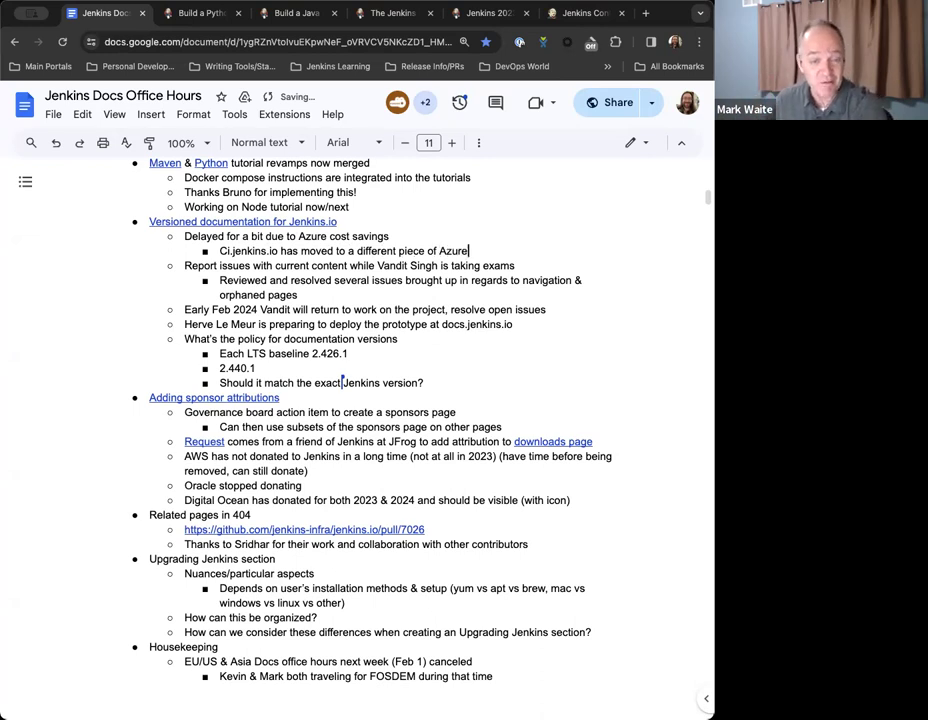
pyautogui.doubleClick(226, 253)
pyautogui.write('ci')
pyautogui.click(493, 251)
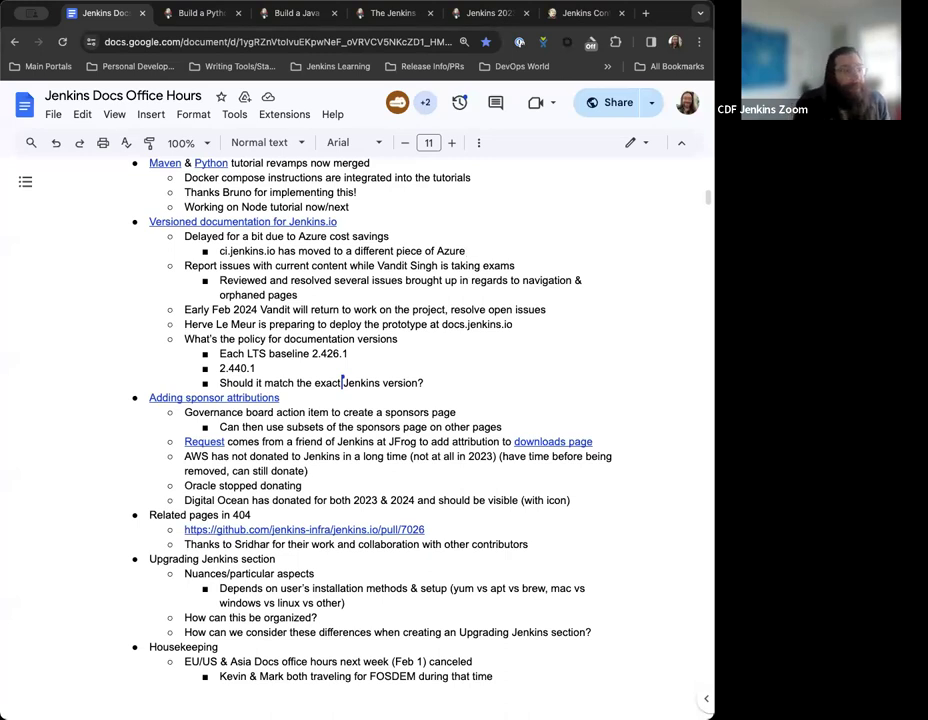
# Step: Show the sponsor acknowledgements near the end of the Jenkins home page and return to the meeting notes
pyautogui.scroll(-3, 601, 429)
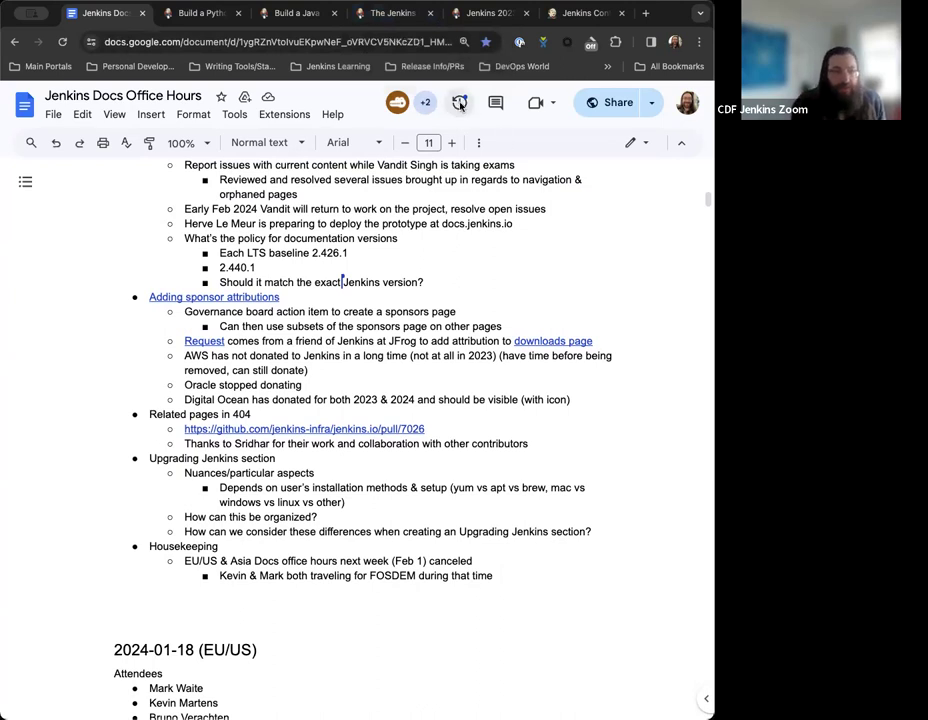
pyautogui.click(393, 13)
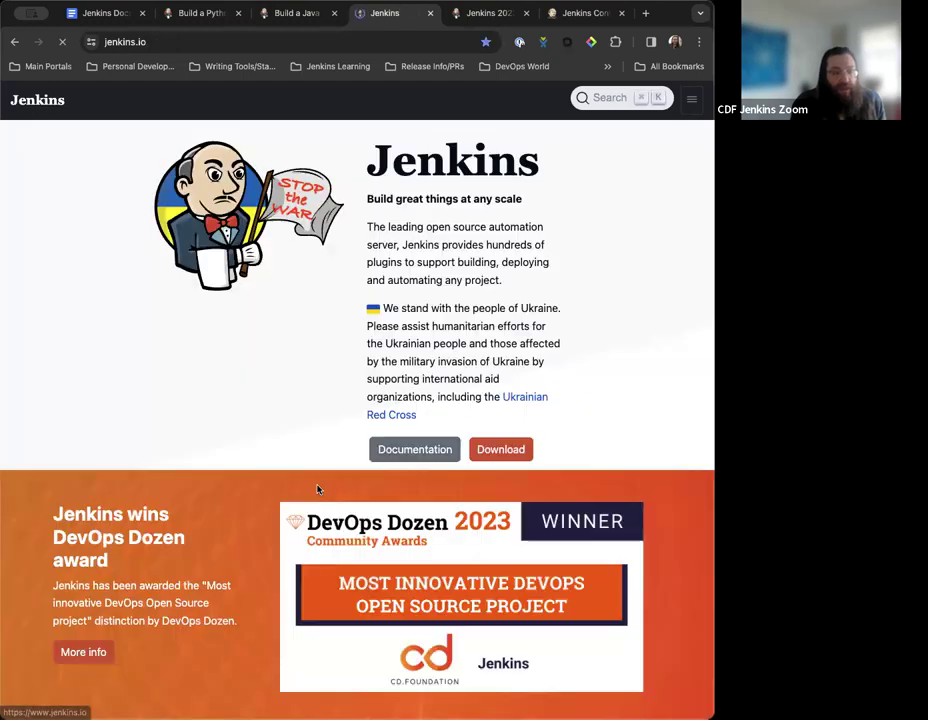
pyautogui.scroll(-20, 317, 491)
pyautogui.scroll(1, 387, 305)
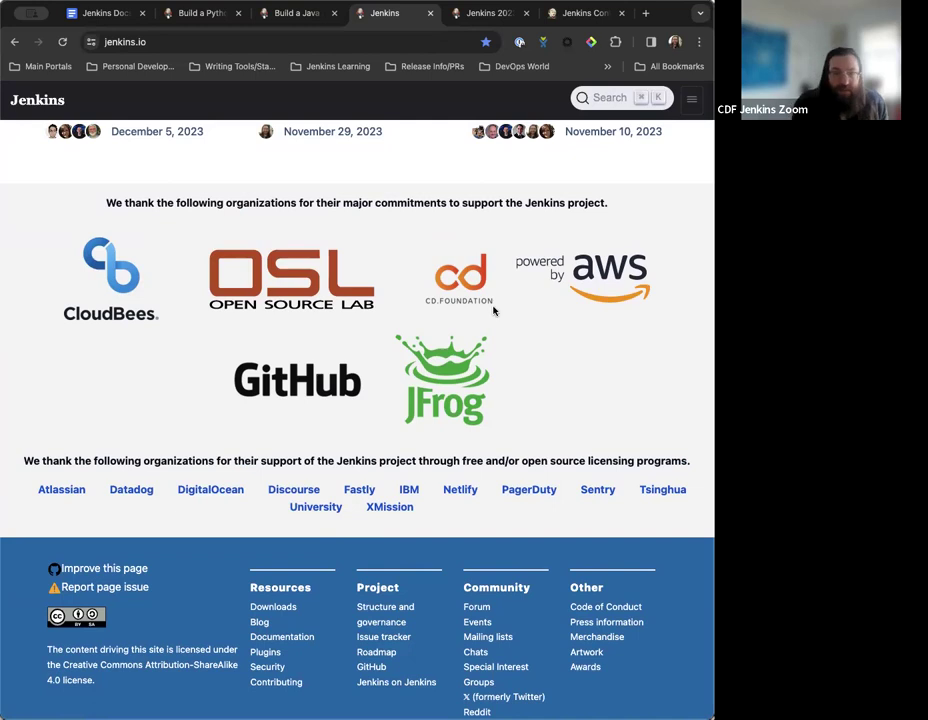
pyautogui.scroll(-1, 493, 305)
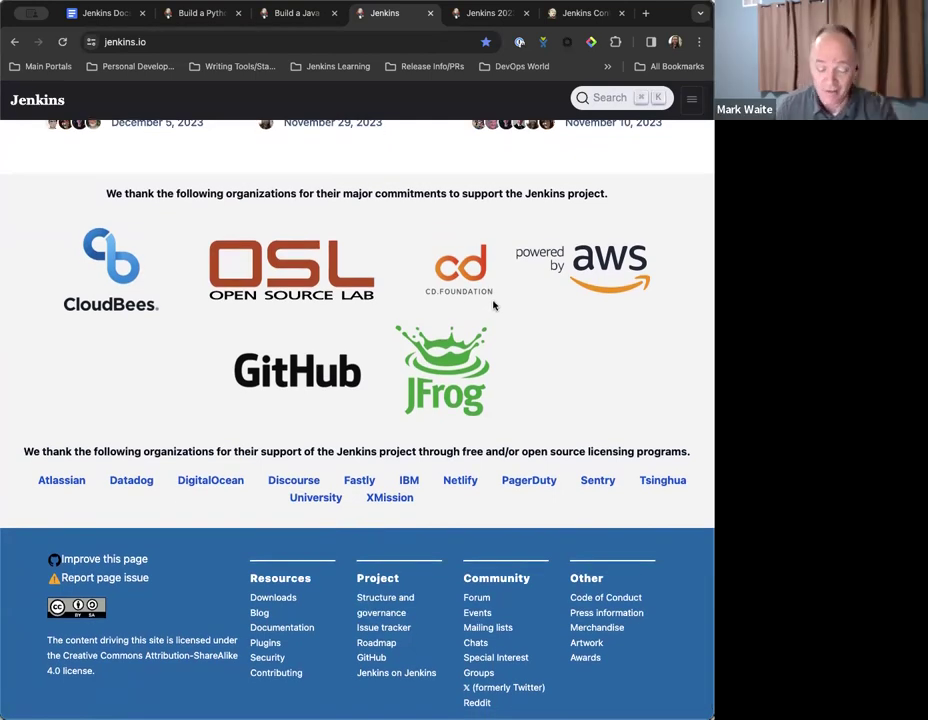
pyautogui.scroll(3, 449, 271)
pyautogui.scroll(-2, 520, 350)
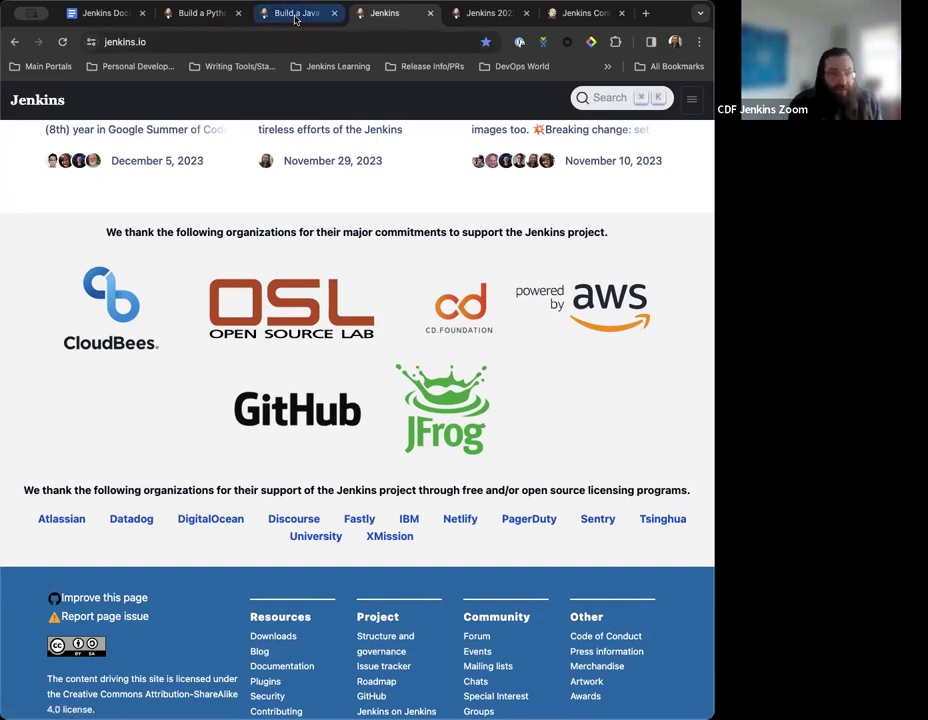
pyautogui.click(104, 15)
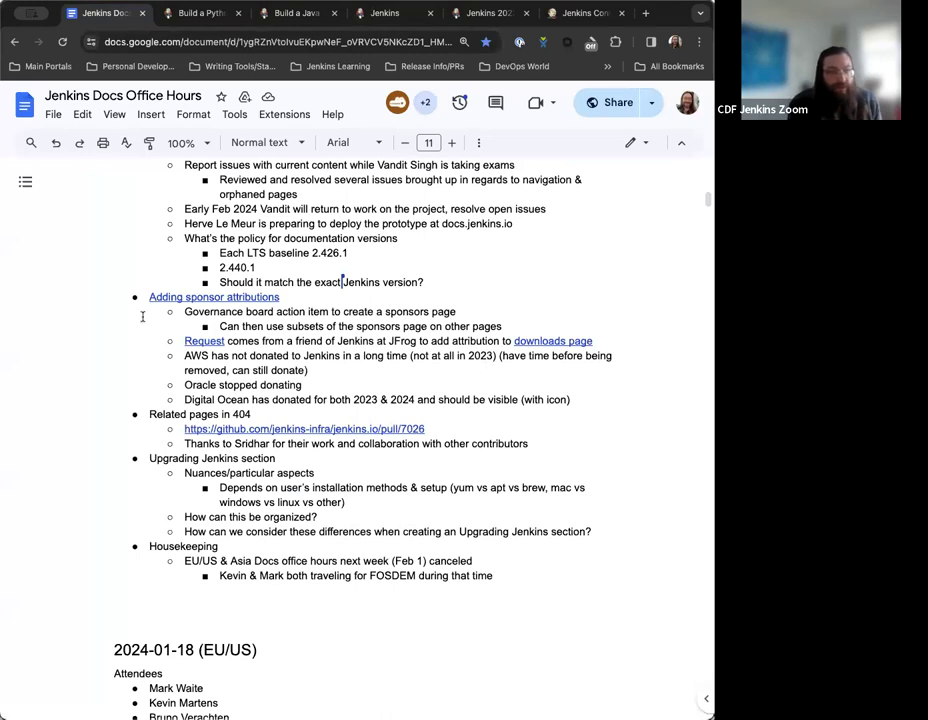
# Step: Open the issue linked from "Adding sponsor attributions" in the notes and find its reference to the "Add a Sponsors page" pull request
pyautogui.click(222, 294)
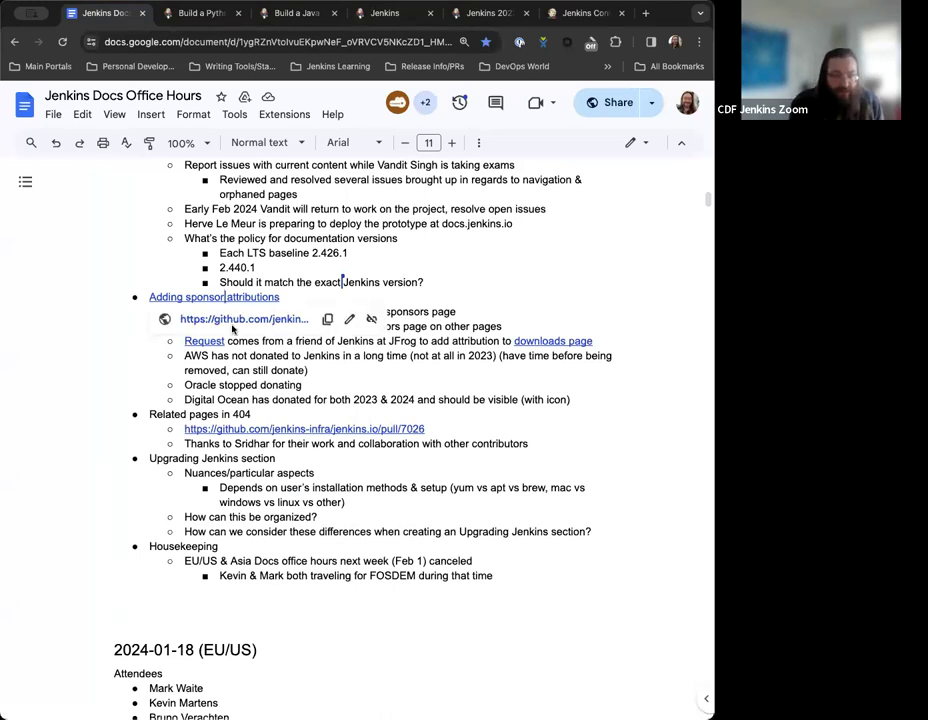
pyautogui.click(248, 321)
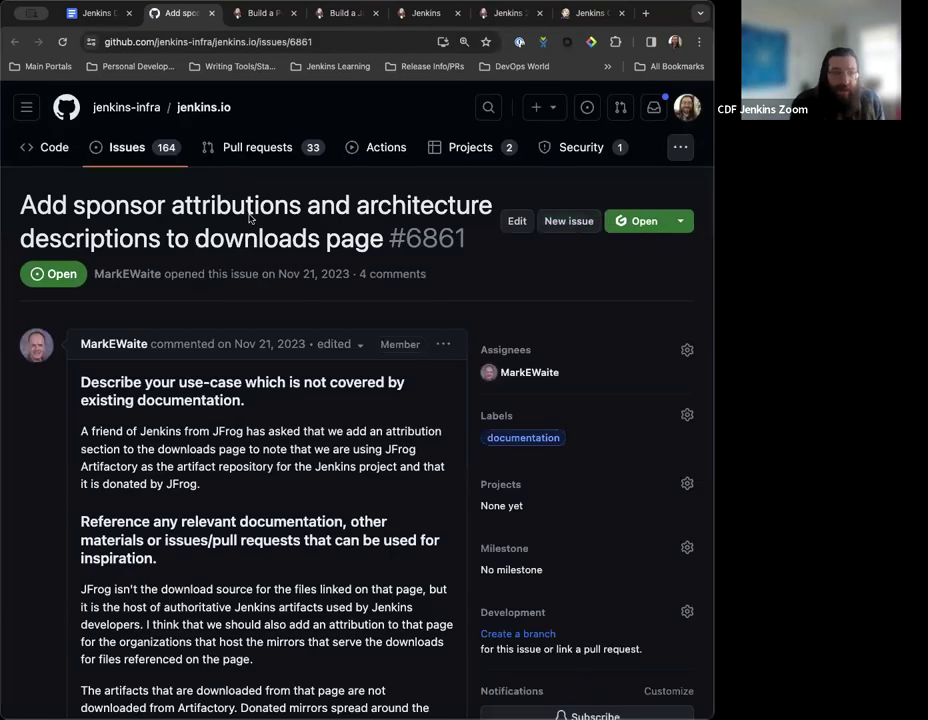
pyautogui.scroll(-10, 318, 370)
pyautogui.scroll(-10, 318, 370)
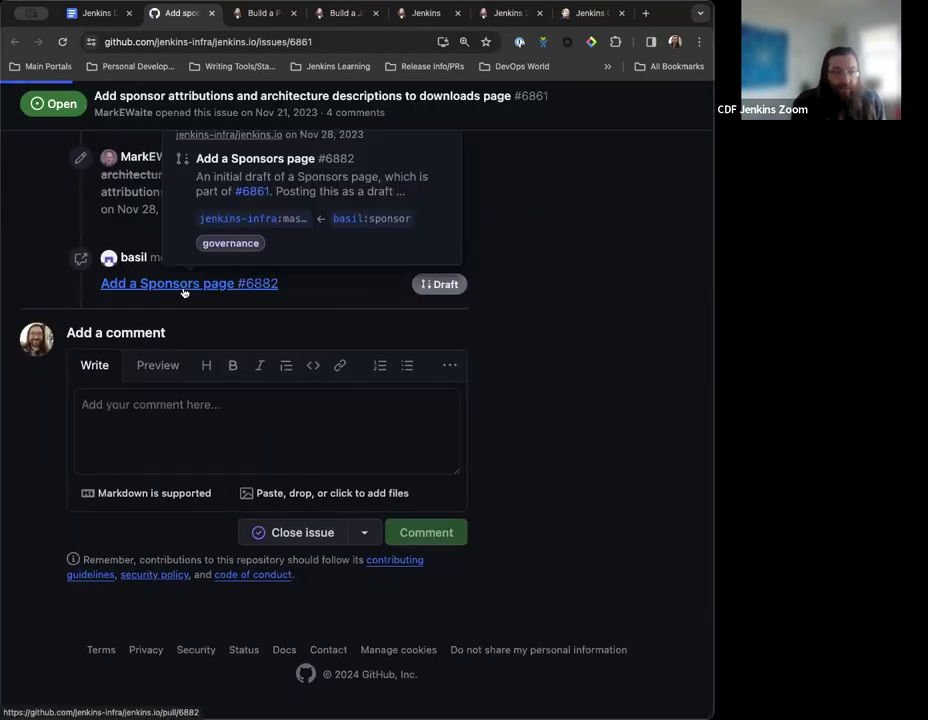
# Step: Read through pull request #6882, covering the description, the suggested sponsor levels and the checks
pyautogui.scroll(-3, 263, 331)
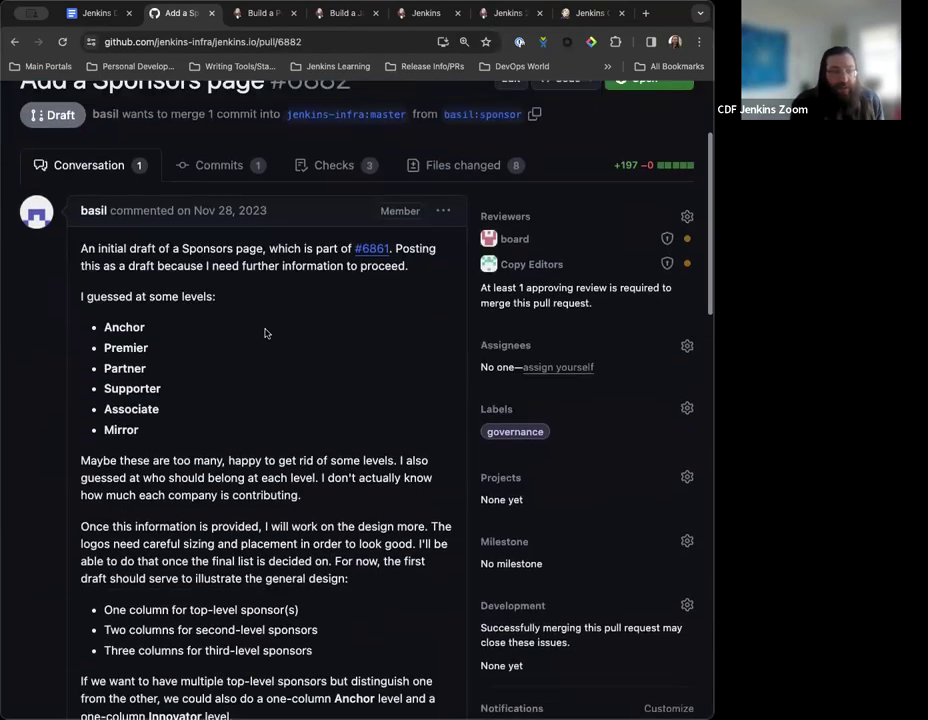
pyautogui.scroll(-4, 165, 397)
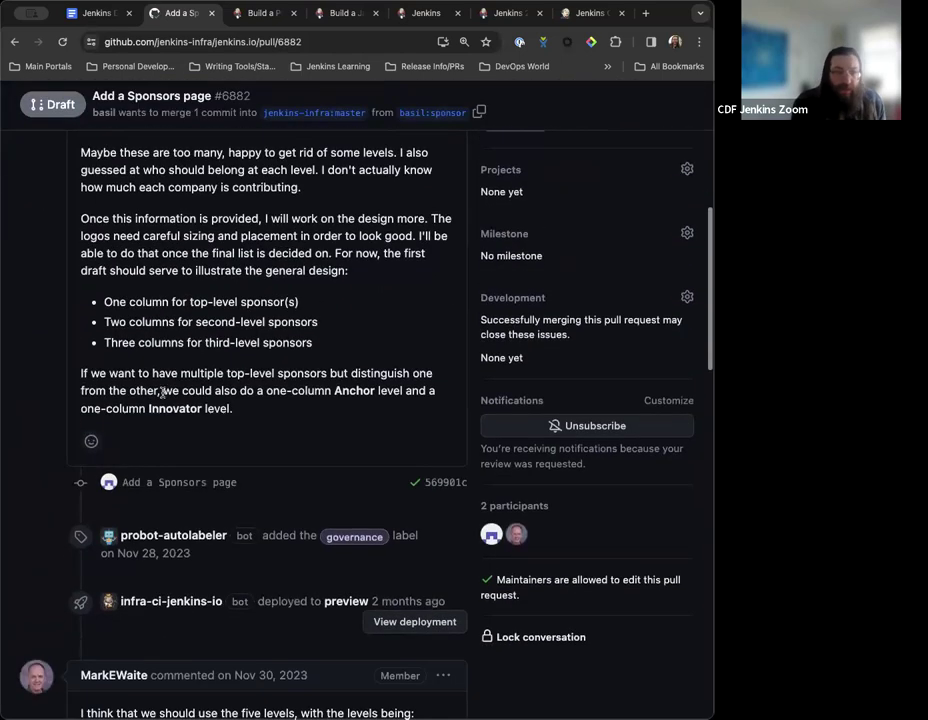
pyautogui.scroll(-6, 162, 392)
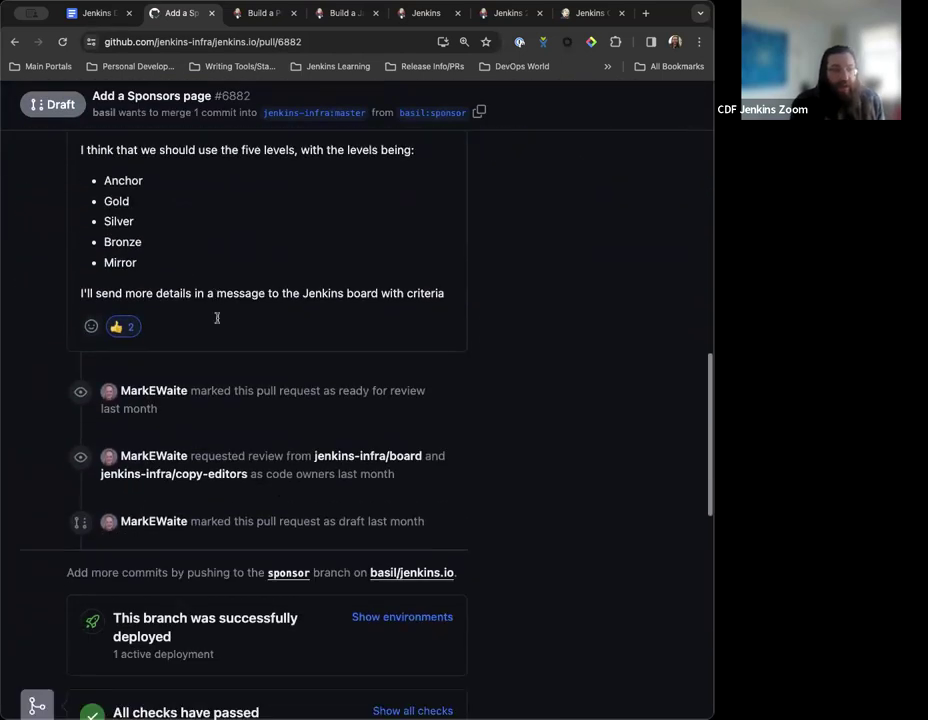
pyautogui.scroll(-2, 216, 318)
pyautogui.scroll(3, 217, 320)
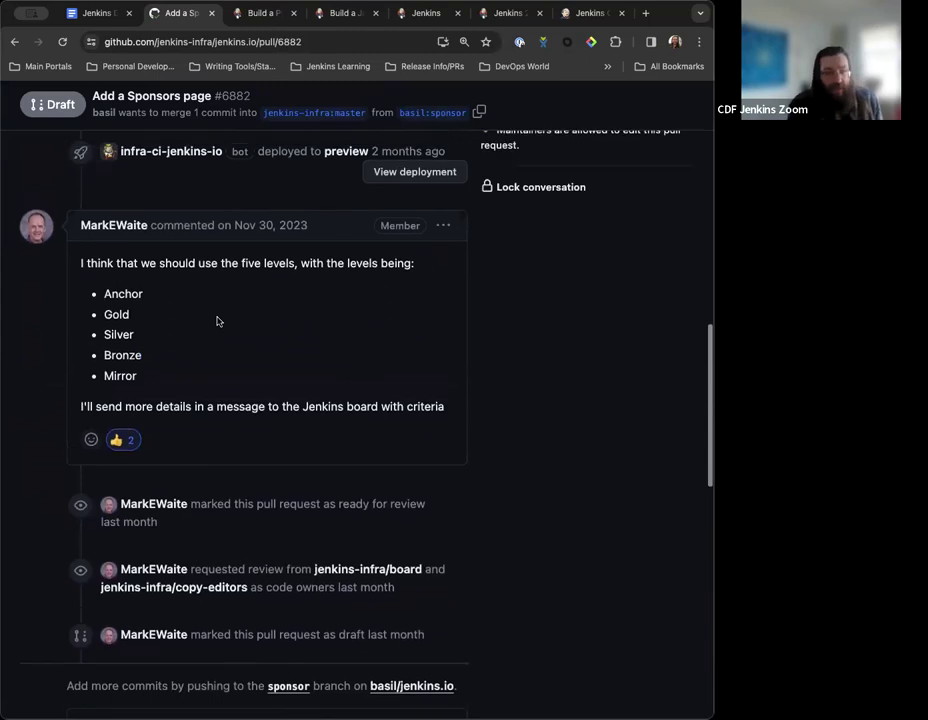
pyautogui.scroll(-1, 217, 321)
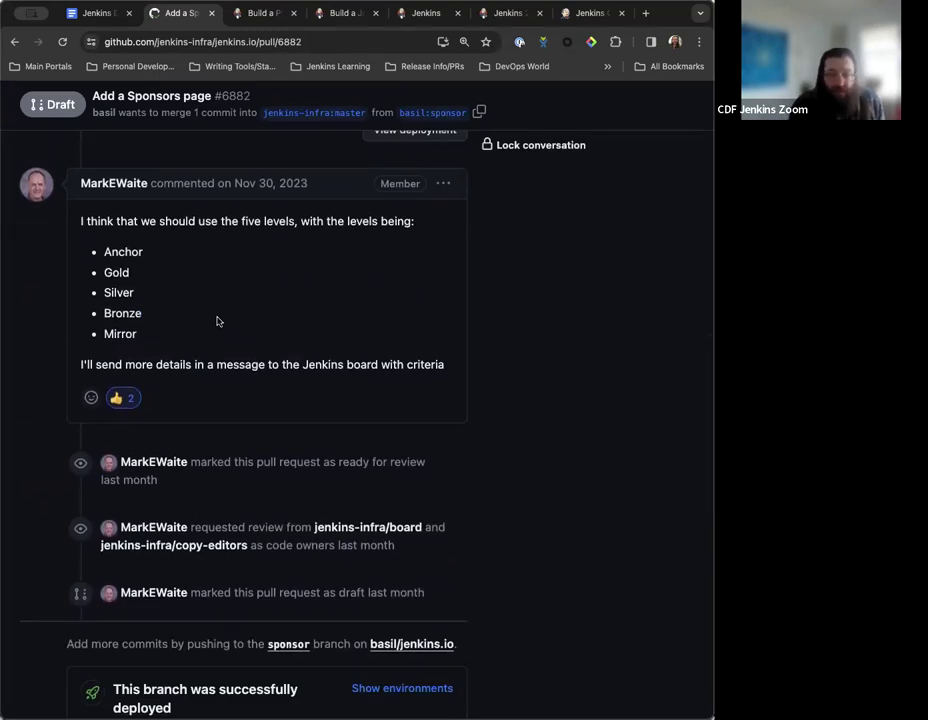
pyautogui.scroll(-1, 217, 321)
pyautogui.scroll(-1, 236, 296)
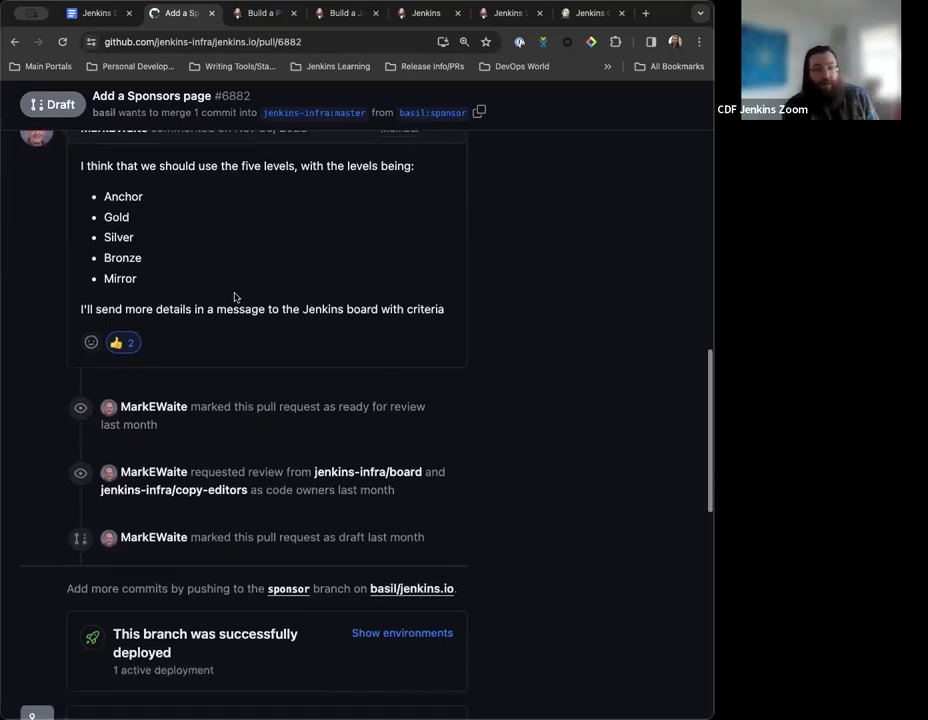
pyautogui.scroll(-5, 236, 296)
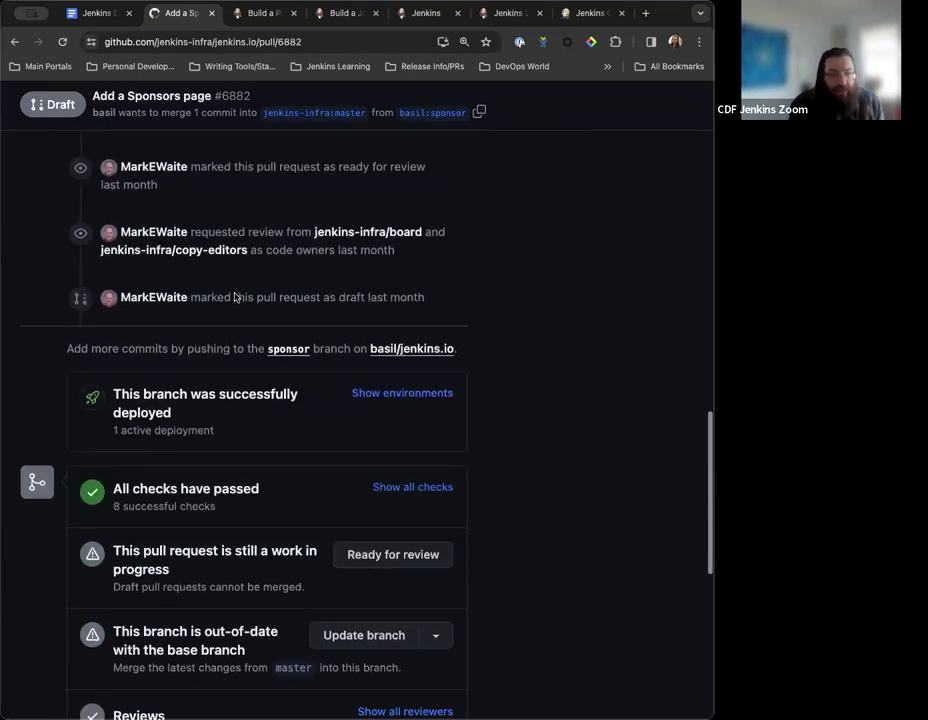
pyautogui.scroll(15, 234, 295)
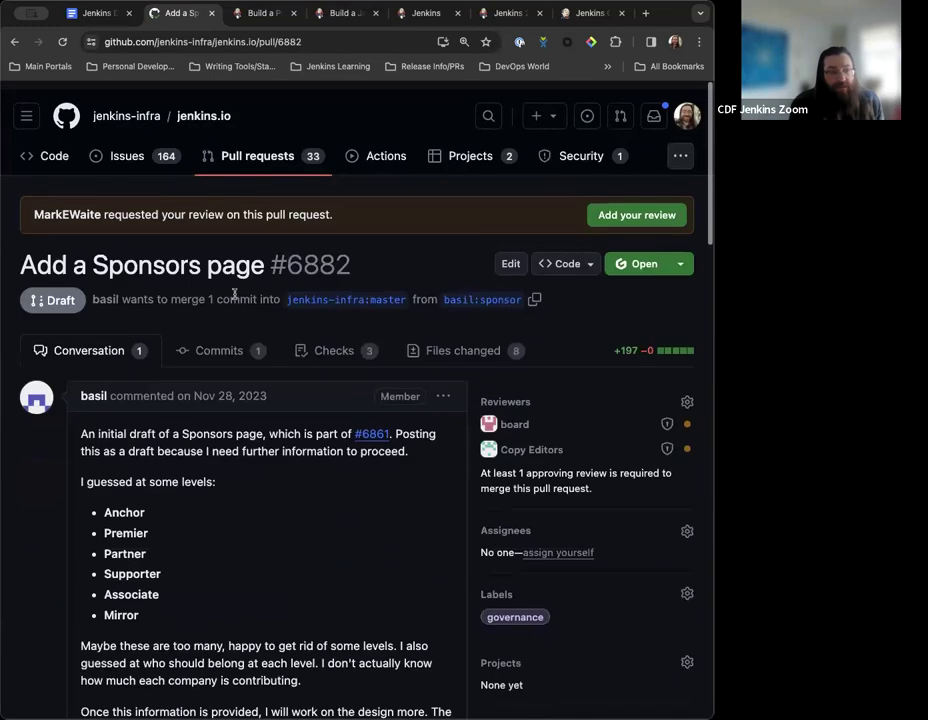
# Step: Open the changed files of the "Add a Sponsors page" pull request and return to the meeting notes
pyautogui.click(440, 342)
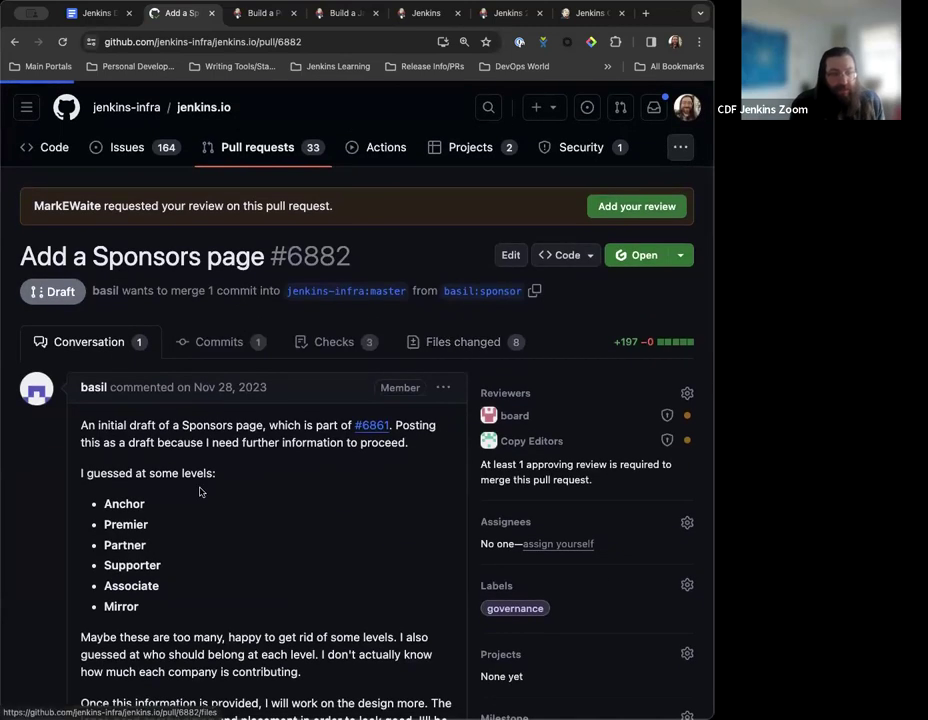
pyautogui.click(80, 293)
pyautogui.click(97, 13)
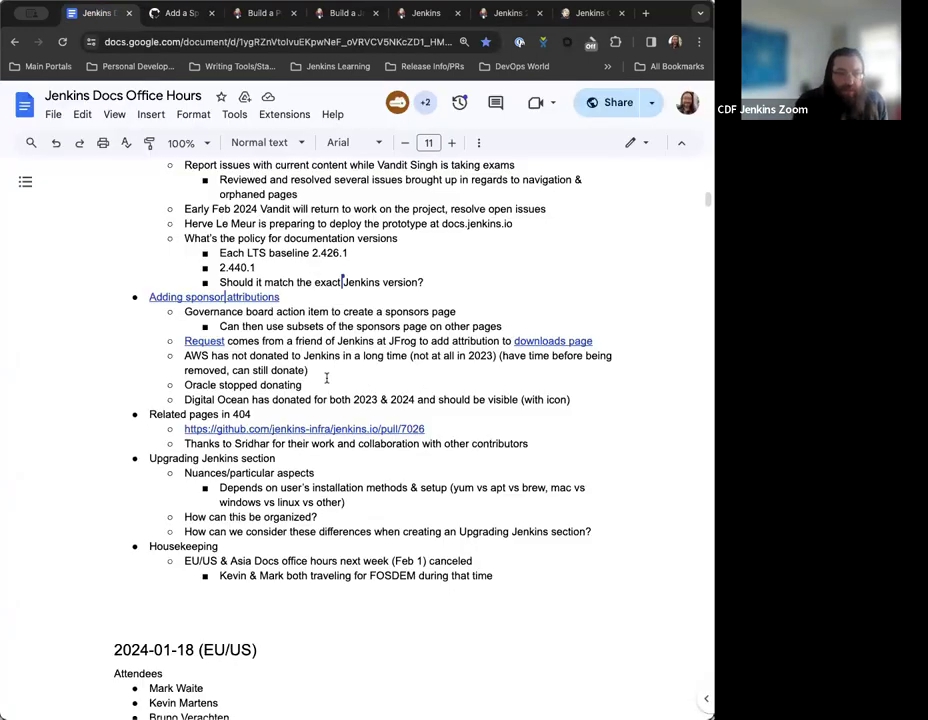
# Step: Open pull request 7026 linked under "Related pages in 404" and read its description and reviewer list
pyautogui.scroll(-1, 300, 372)
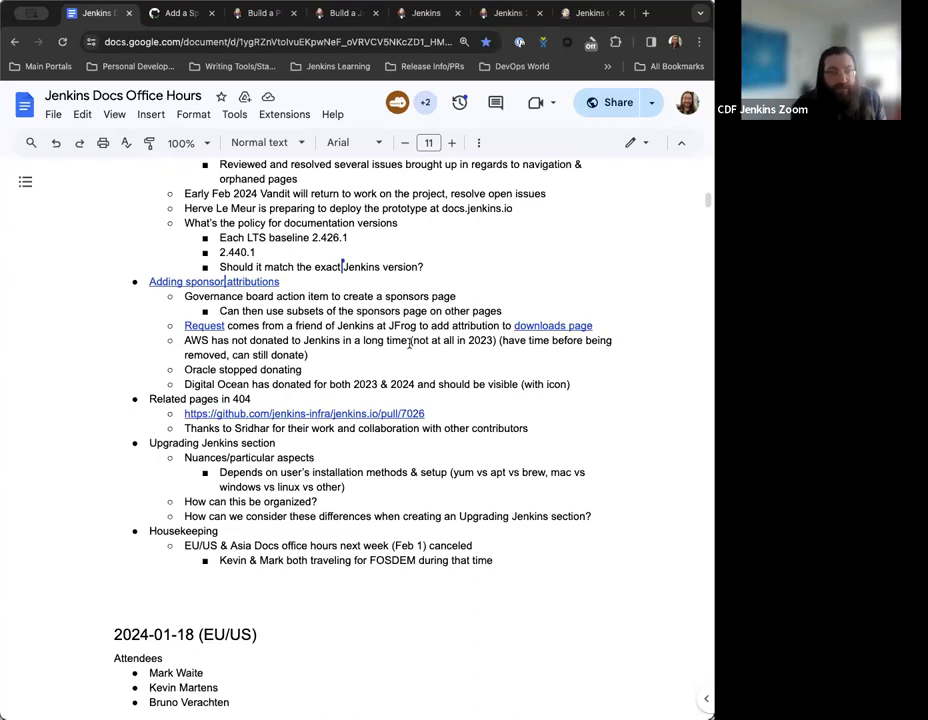
pyautogui.scroll(-2, 400, 340)
pyautogui.scroll(-1, 230, 312)
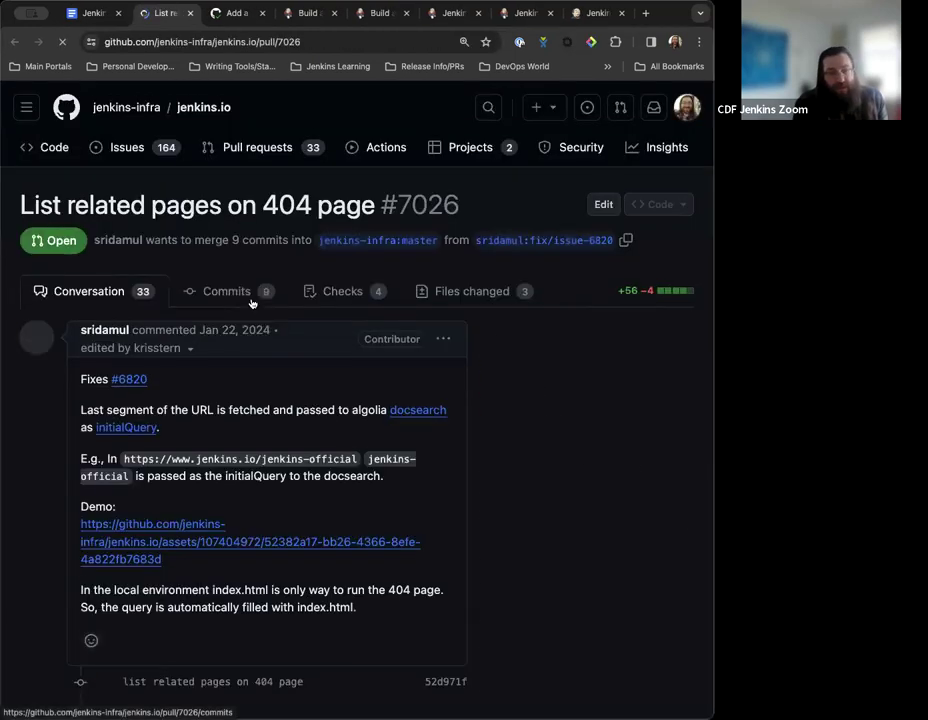
pyautogui.scroll(-1, 270, 330)
pyautogui.scroll(-4, 284, 358)
pyautogui.scroll(3, 197, 275)
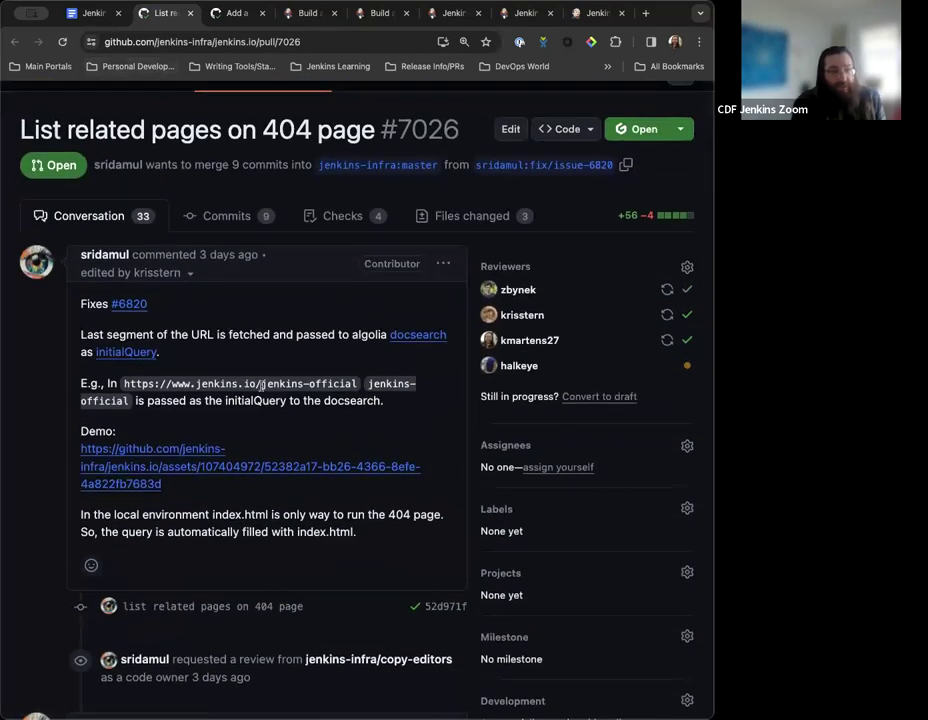
pyautogui.scroll(-1, 200, 310)
pyautogui.scroll(1, 263, 389)
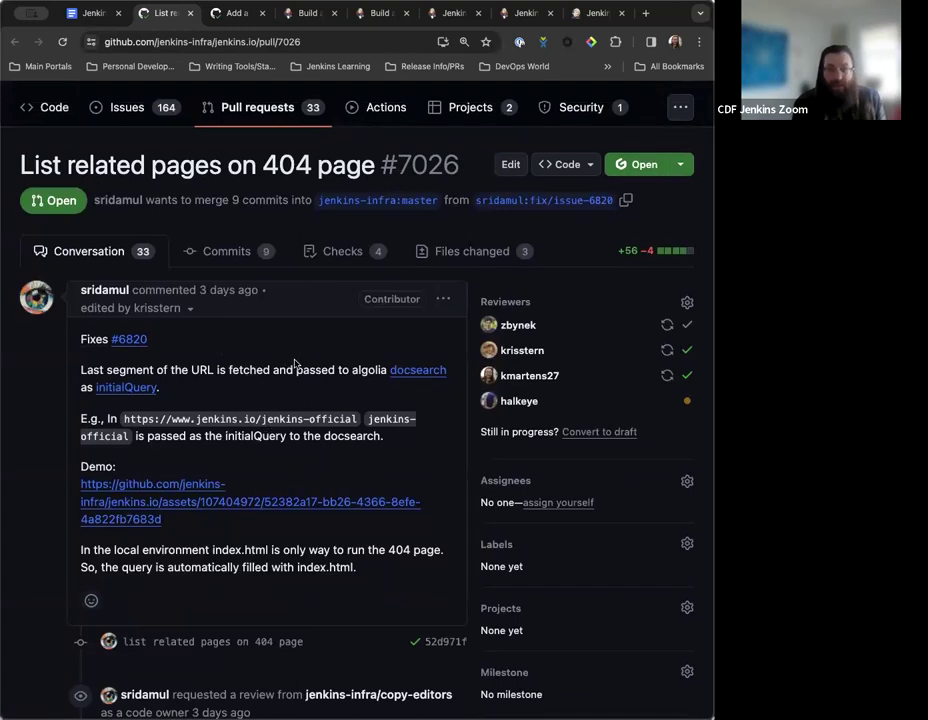
# Step: Skim the early review comments on the "List related pages on 404 page" pull request and return to its description
pyautogui.scroll(-15, 294, 364)
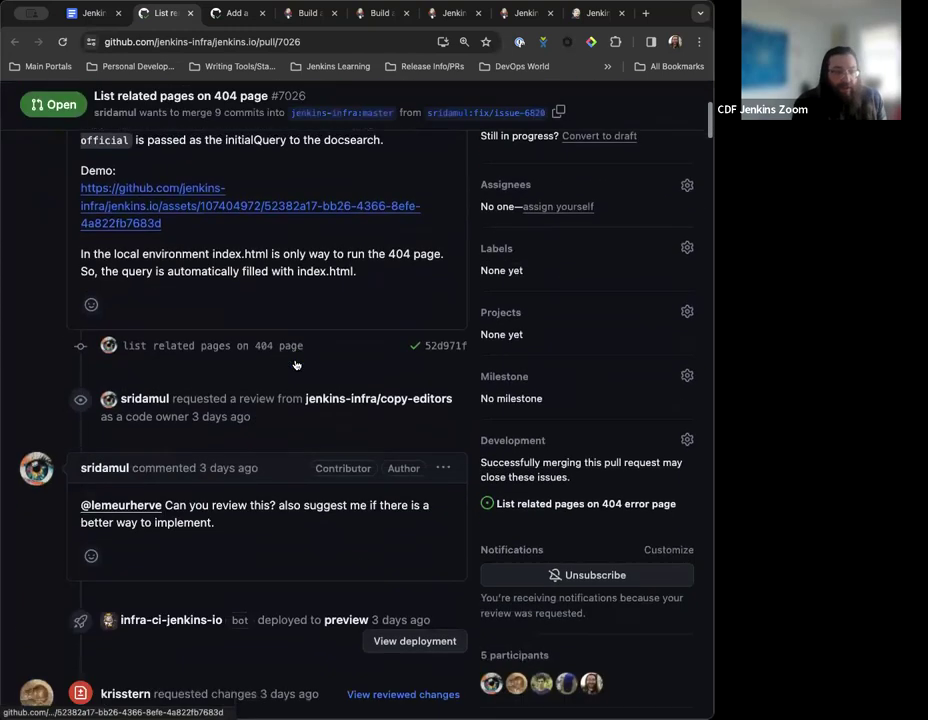
pyautogui.scroll(-15, 294, 364)
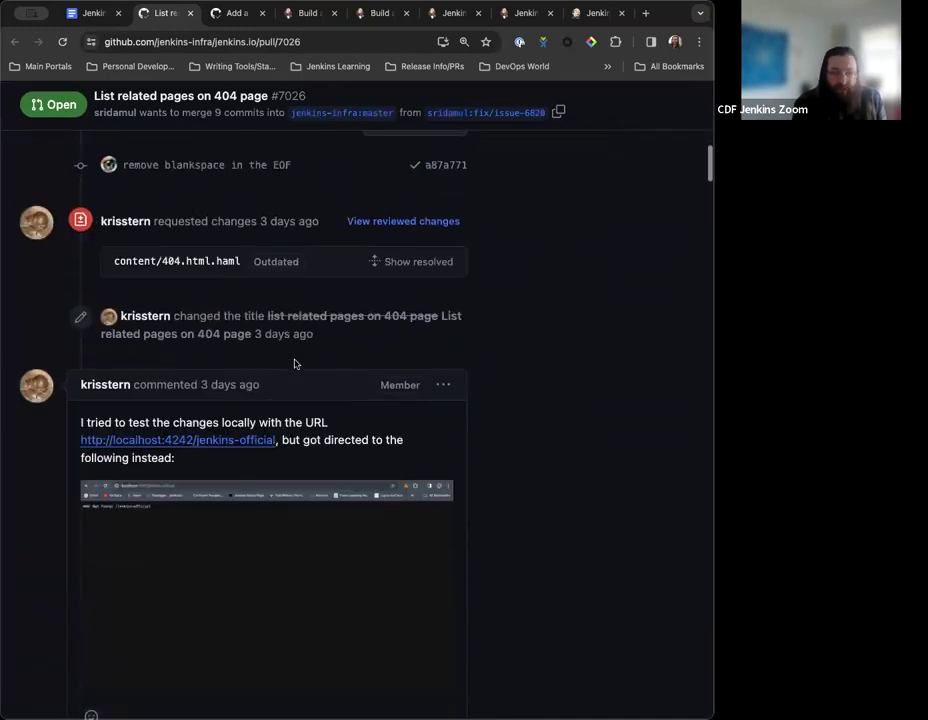
pyautogui.scroll(-15, 294, 364)
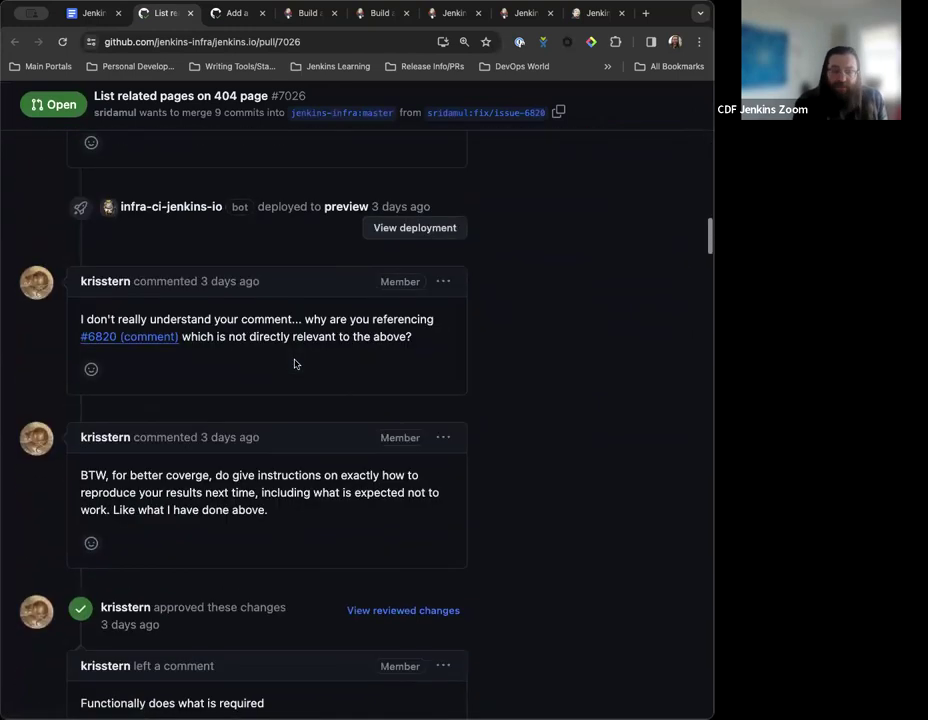
pyautogui.scroll(-15, 294, 364)
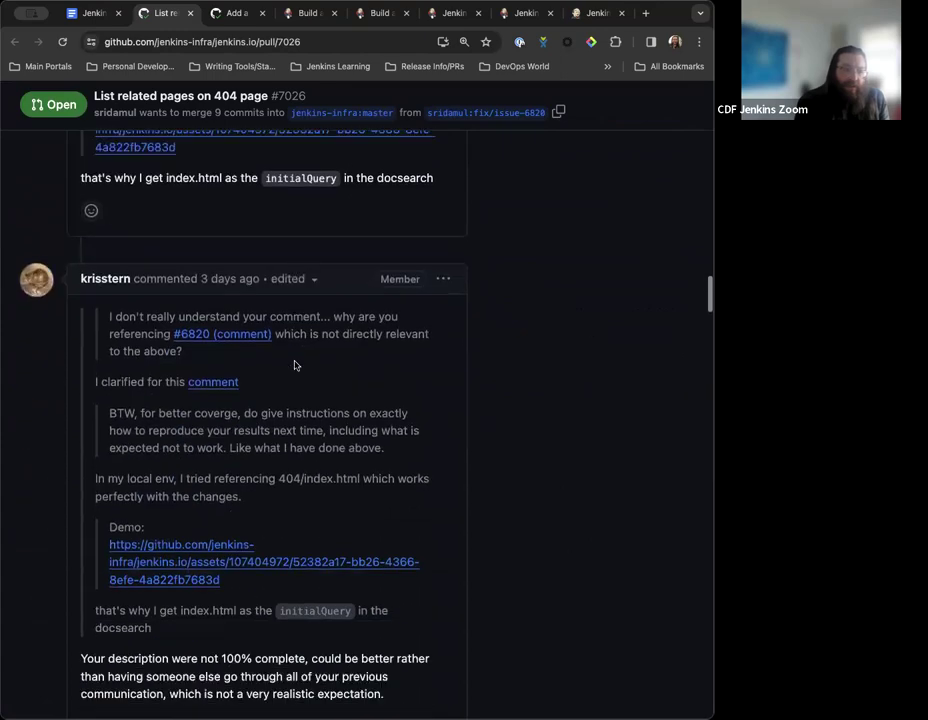
pyautogui.scroll(15, 294, 364)
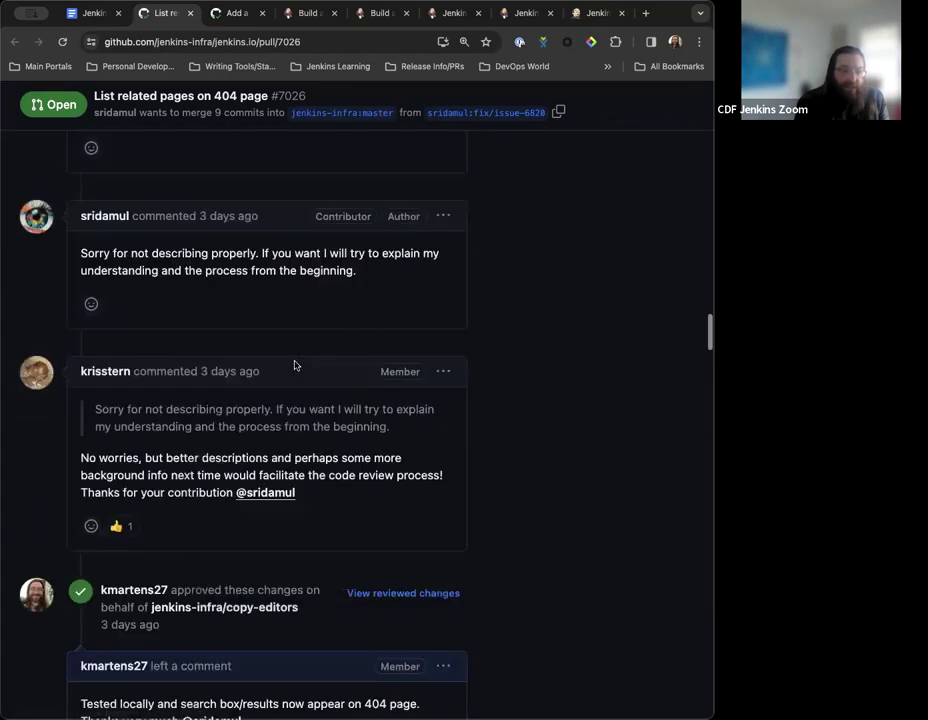
pyautogui.scroll(20, 294, 366)
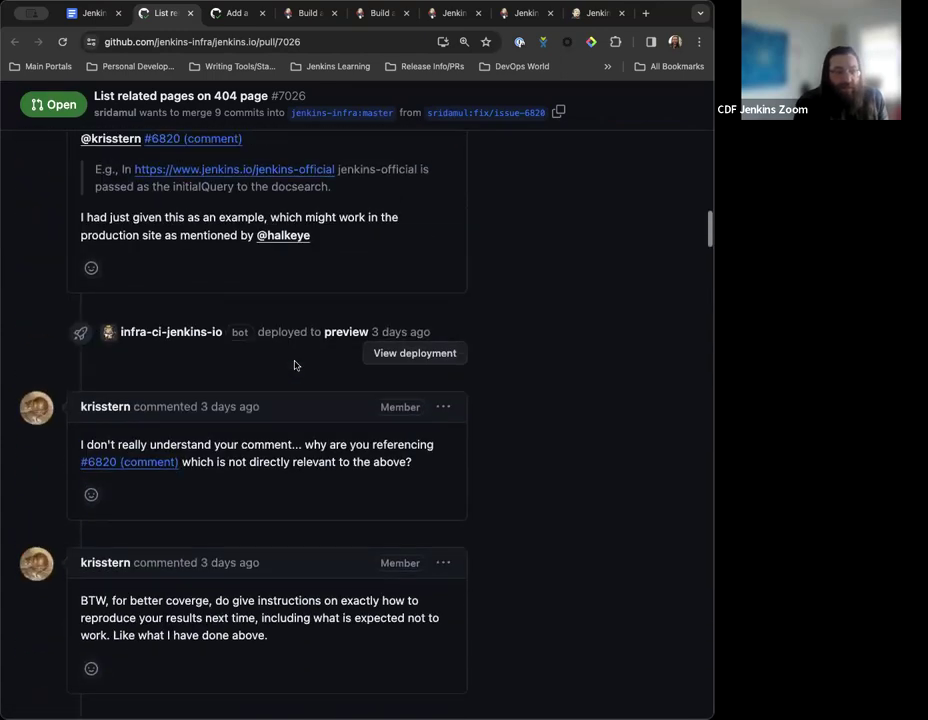
pyautogui.scroll(3, 295, 366)
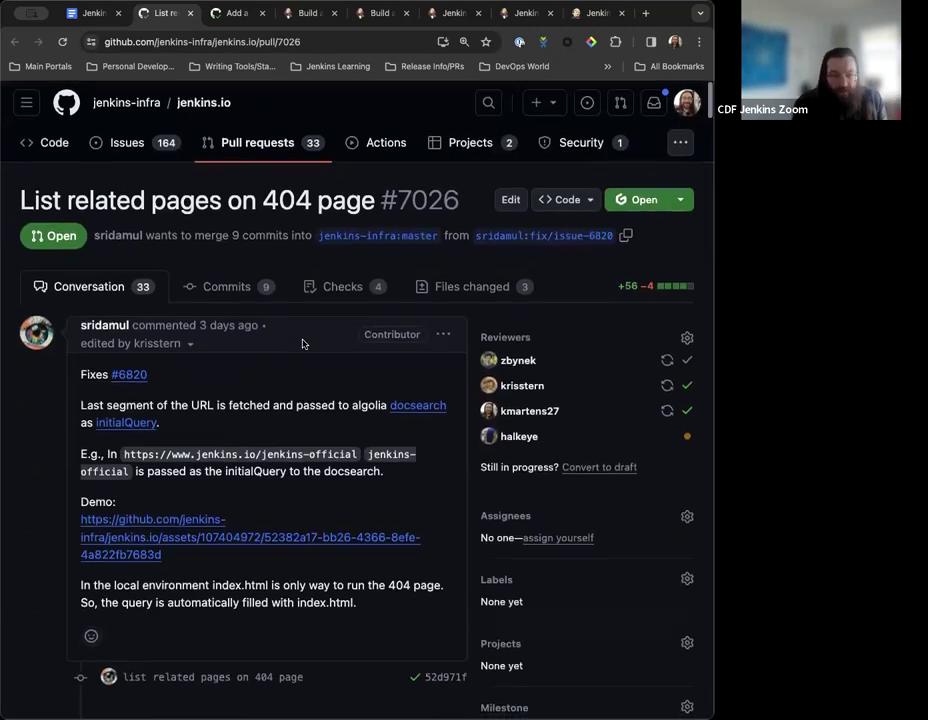
# Step: Find and read the later pull request comments about the search bar behaviour in the contributor's local environment
pyautogui.scroll(-10, 302, 341)
pyautogui.scroll(-20, 302, 341)
pyautogui.scroll(-10, 302, 343)
pyautogui.scroll(8, 302, 343)
pyautogui.scroll(15, 302, 343)
pyautogui.scroll(6, 338, 480)
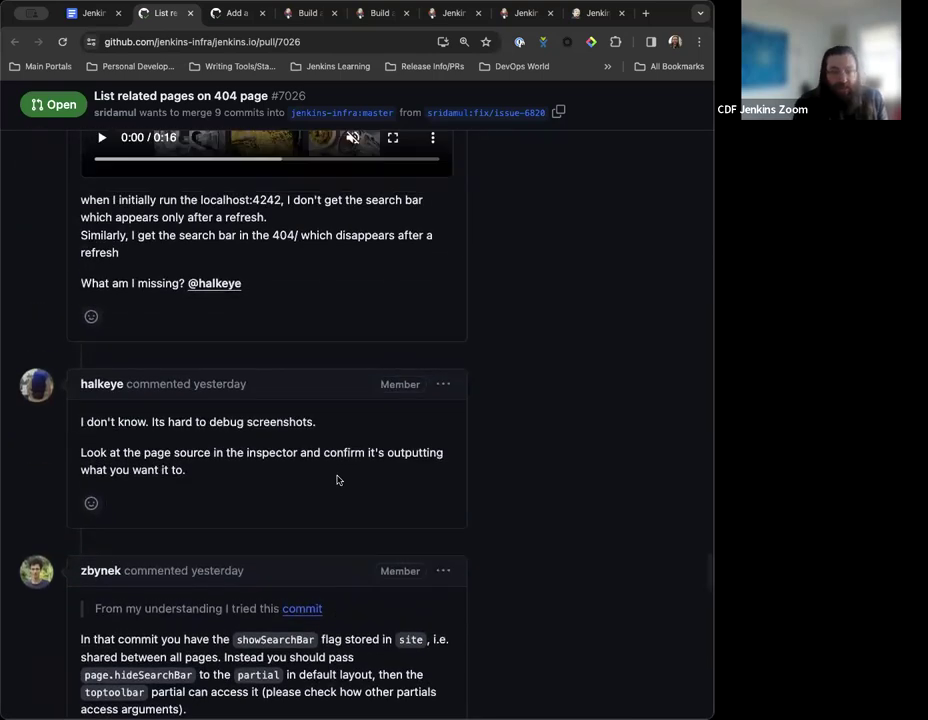
pyautogui.scroll(4, 337, 480)
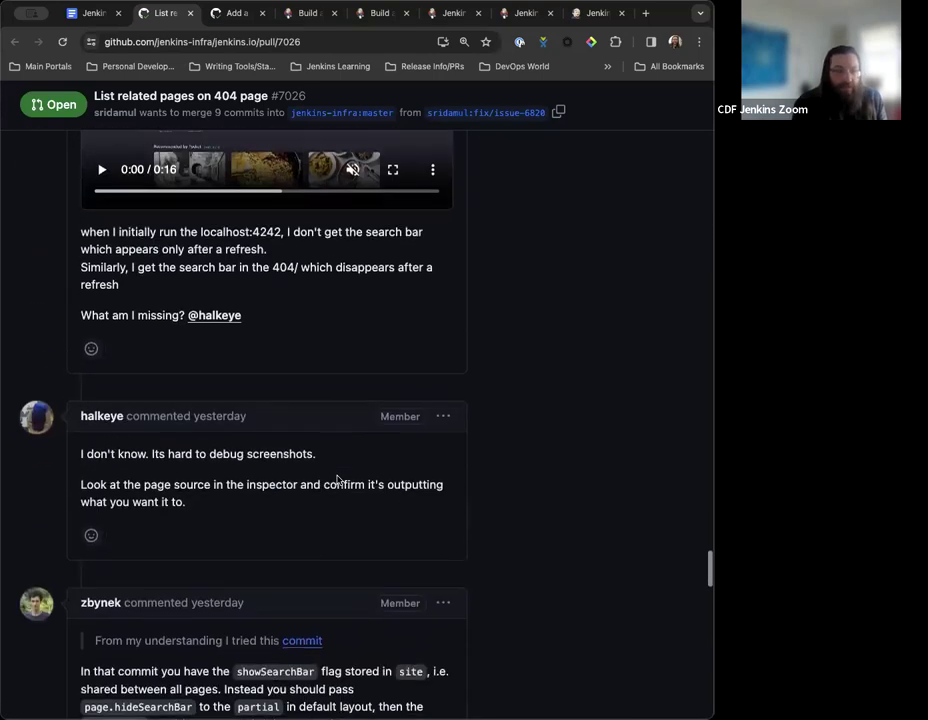
pyautogui.scroll(2, 337, 480)
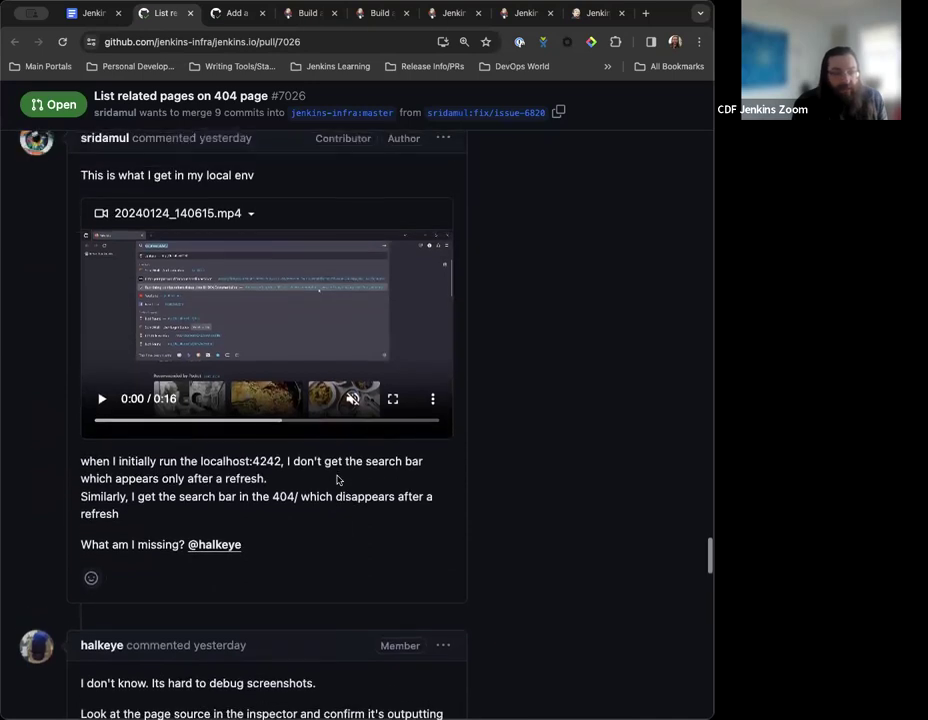
pyautogui.scroll(-4, 338, 481)
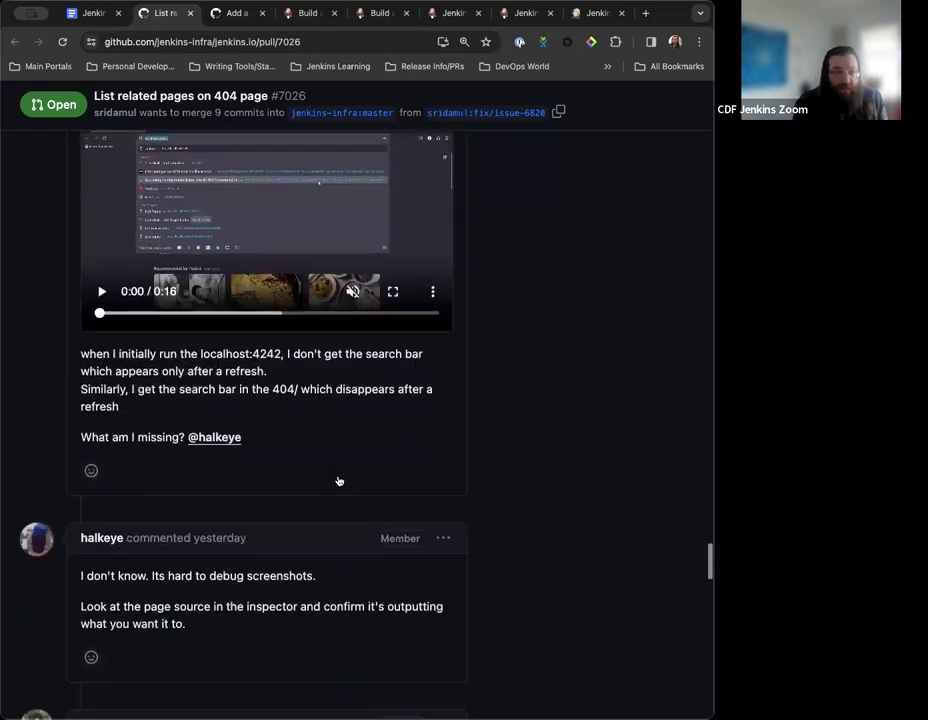
pyautogui.scroll(-1, 337, 480)
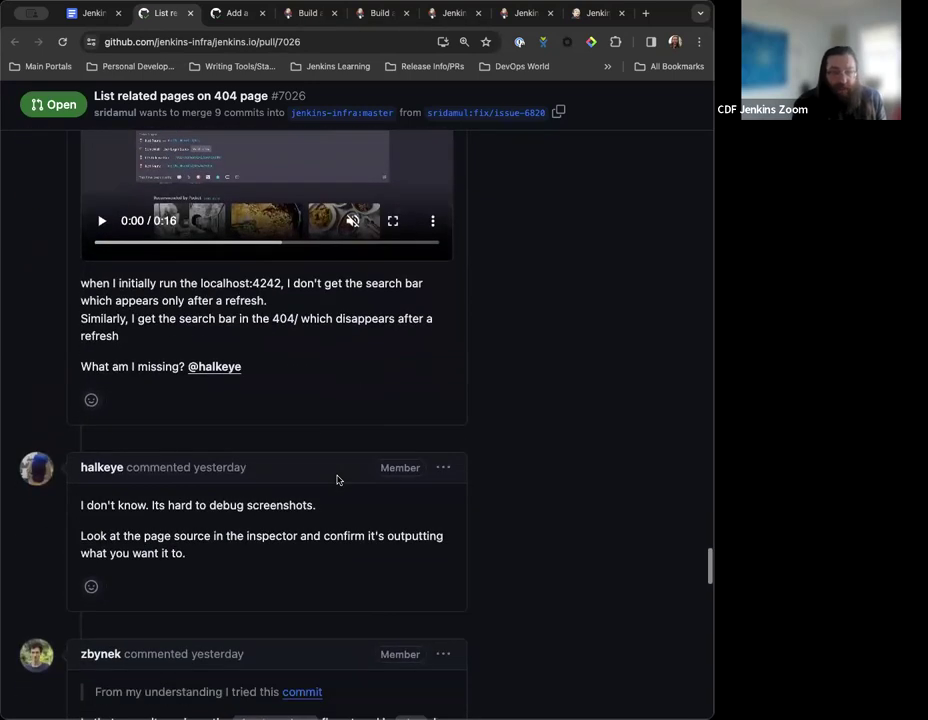
# Step: Read the latest comments, commits and approval status of the "List related pages on 404 page" pull request, and return to its description
pyautogui.scroll(-2, 338, 478)
pyautogui.scroll(-3, 167, 550)
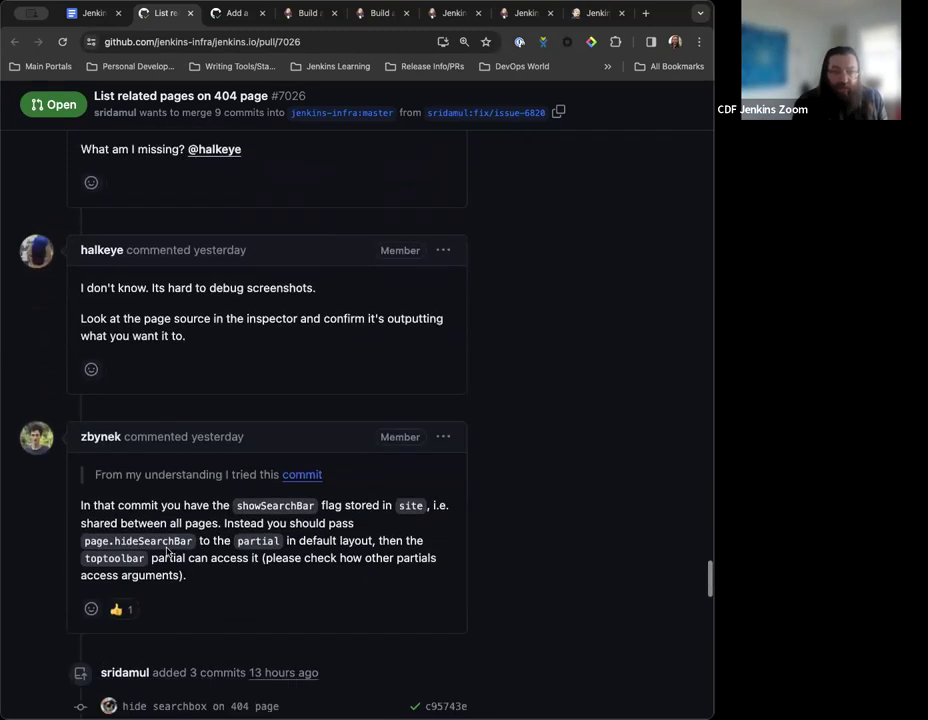
pyautogui.scroll(-6, 167, 550)
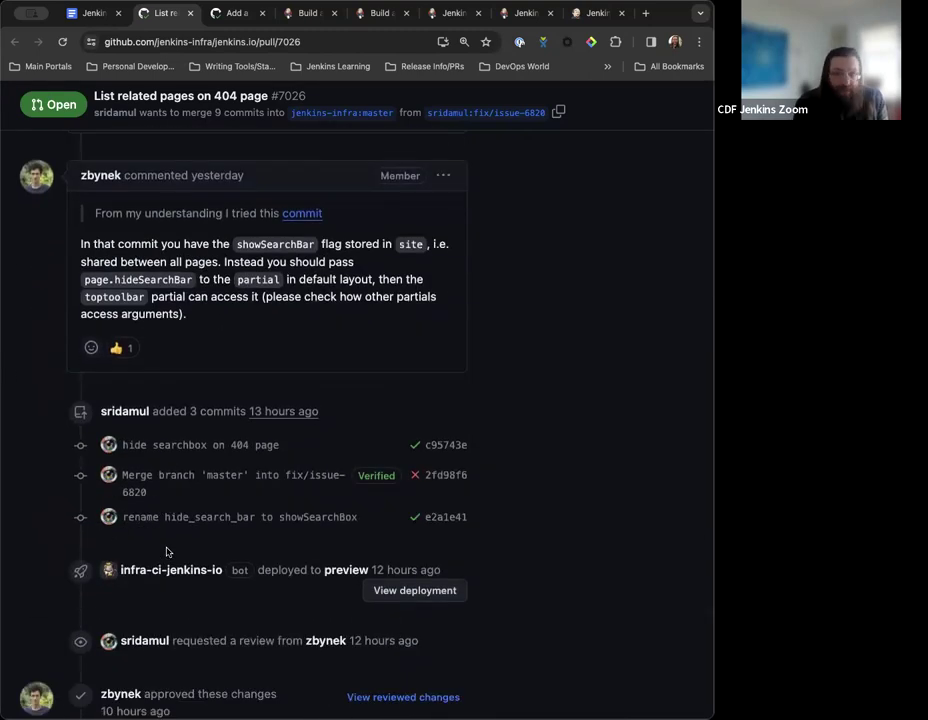
pyautogui.scroll(-1, 162, 520)
pyautogui.scroll(4, 158, 512)
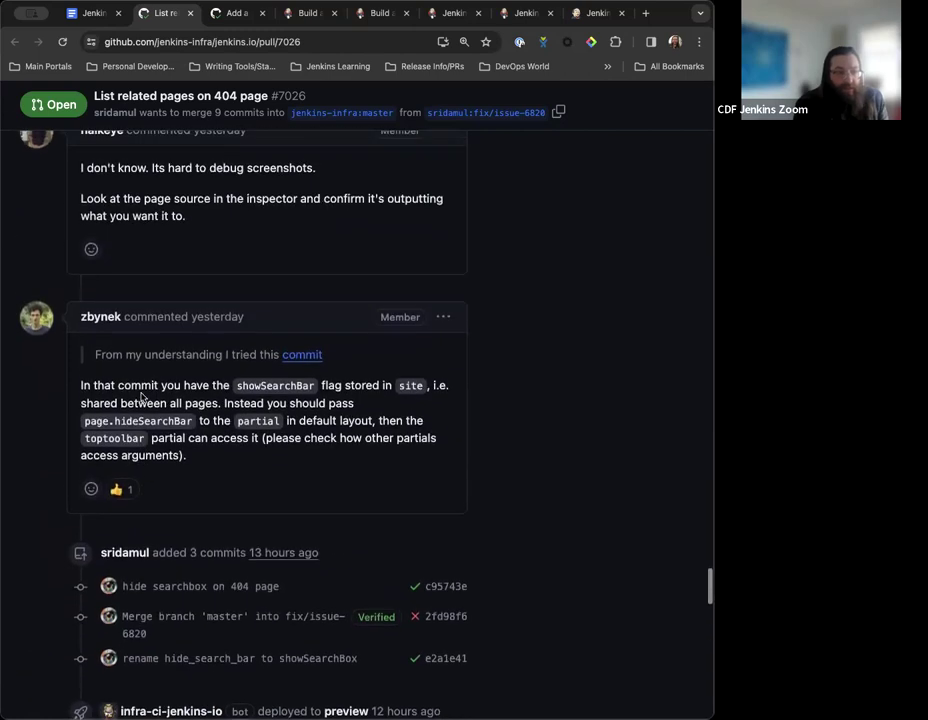
pyautogui.scroll(-4, 171, 364)
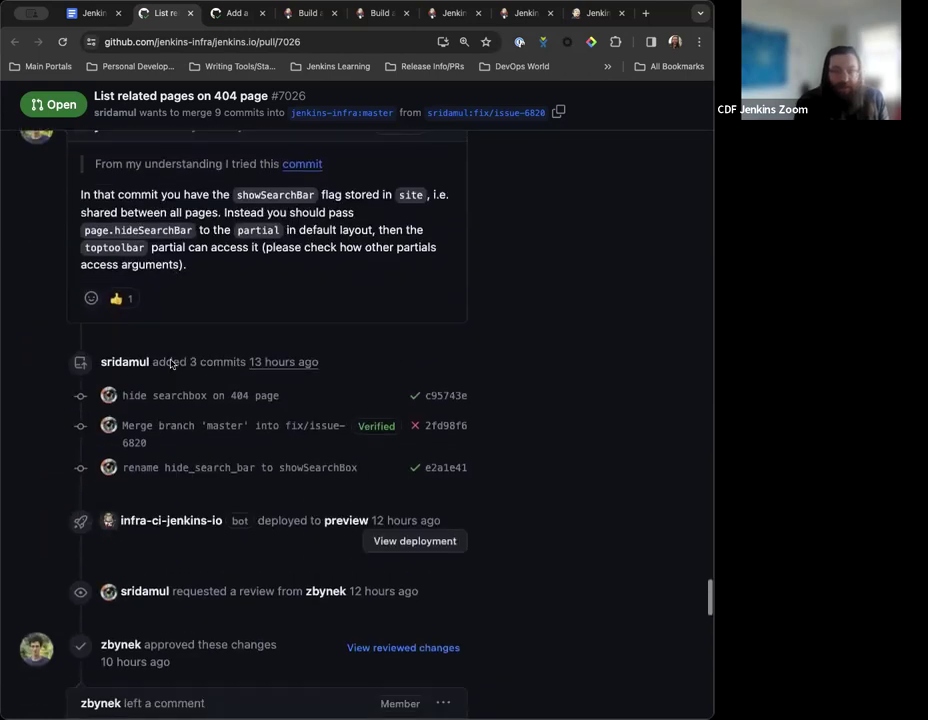
pyautogui.scroll(-20, 170, 363)
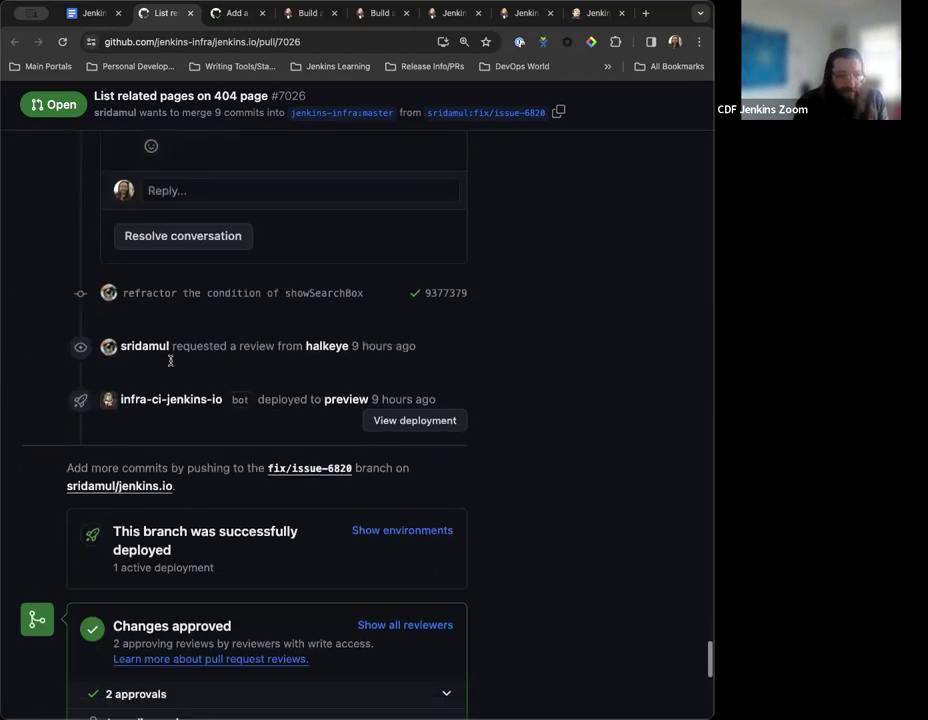
pyautogui.scroll(-3, 170, 360)
pyautogui.scroll(20, 171, 363)
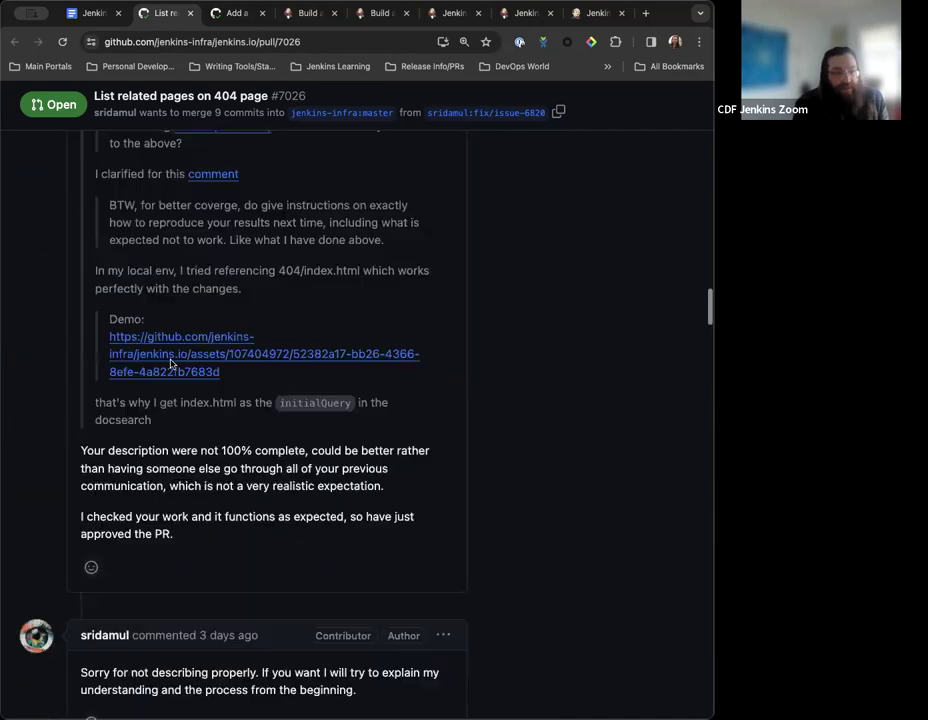
pyautogui.scroll(20, 171, 363)
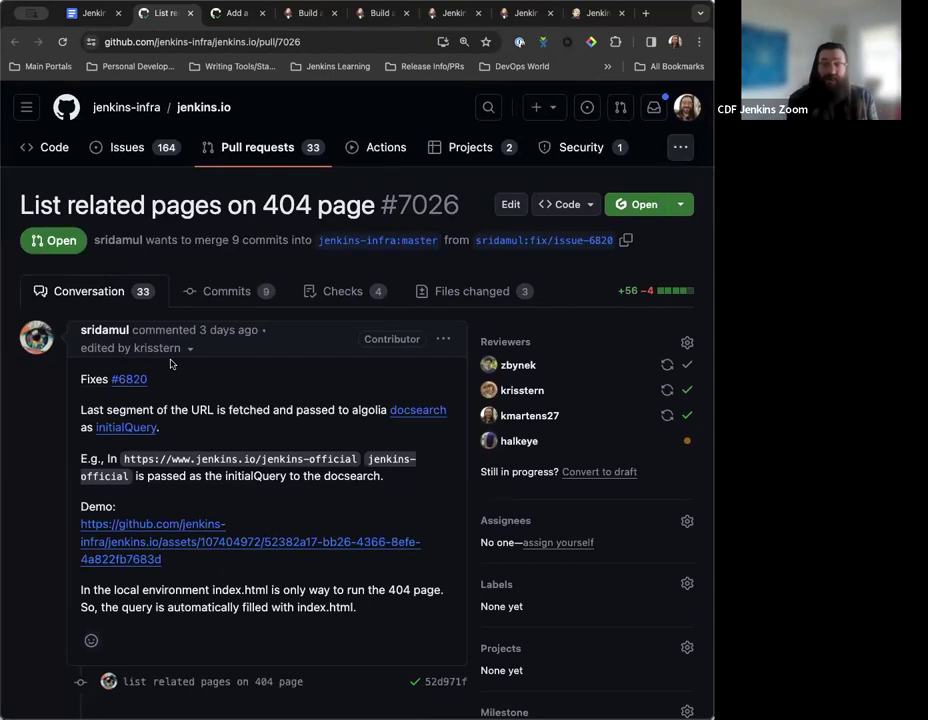
# Step: Switch back to the meeting notes and review the "Related pages in 404" and "Upgrading Jenkins section" items
pyautogui.click(92, 13)
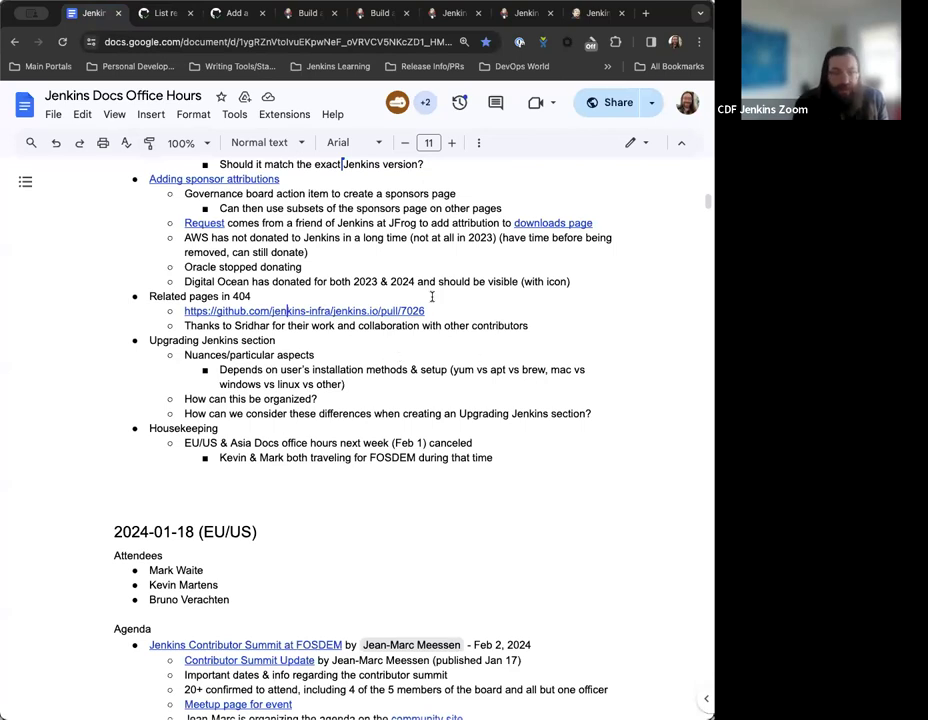
pyautogui.scroll(-1, 452, 344)
pyautogui.scroll(1, 452, 344)
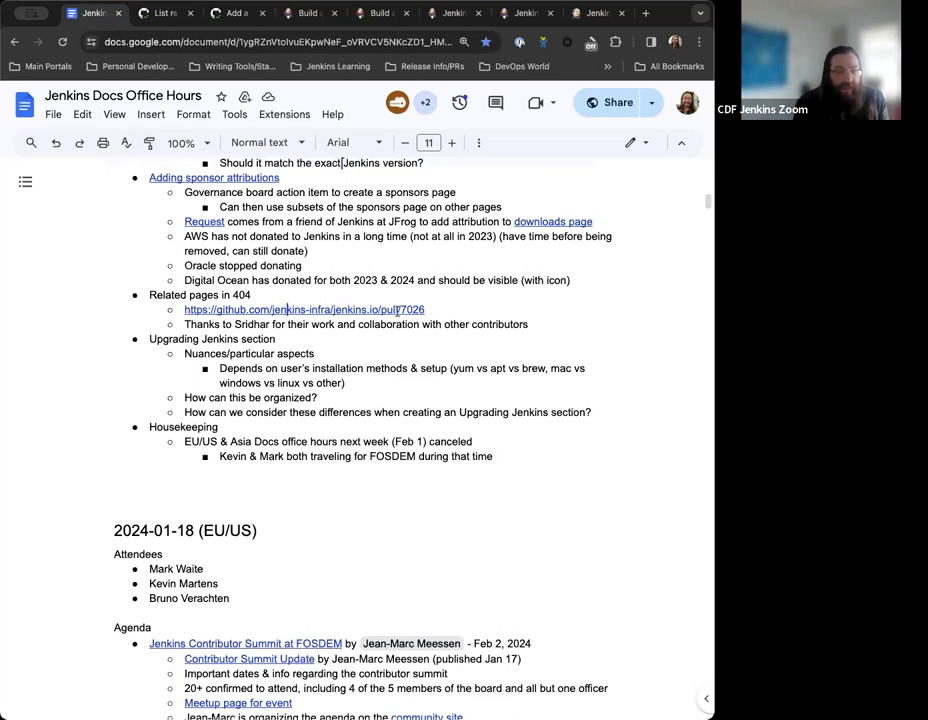
pyautogui.scroll(-1, 440, 318)
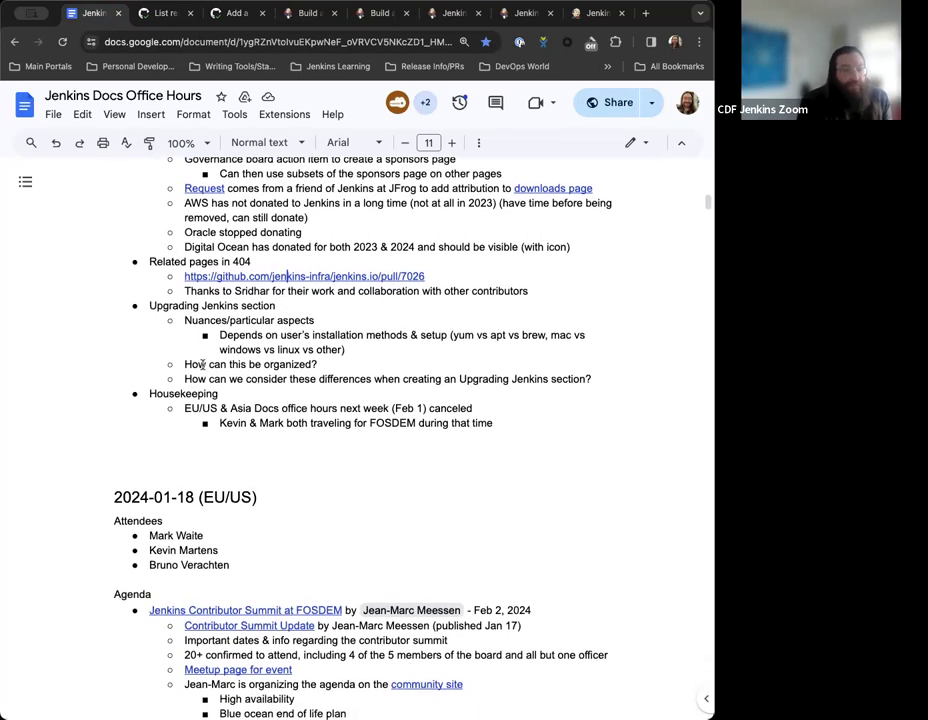
pyautogui.scroll(-1, 257, 390)
pyautogui.scroll(-1, 202, 316)
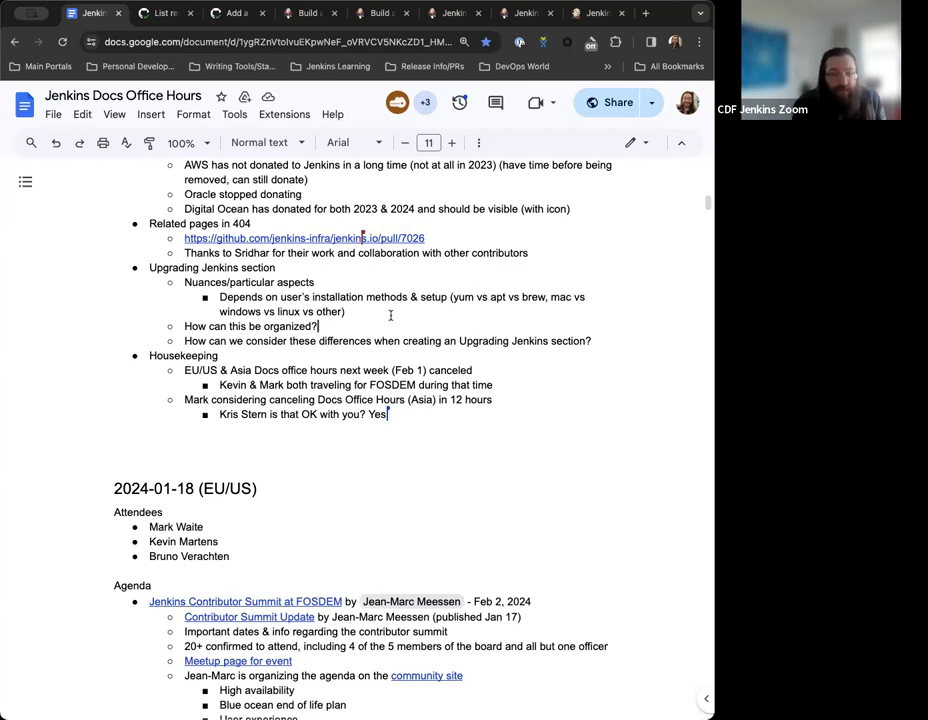
# Step: Read the Housekeeping items about the canceled office hours at the end of the 2024-01-25 notes
pyautogui.scroll(-2, 390, 315)
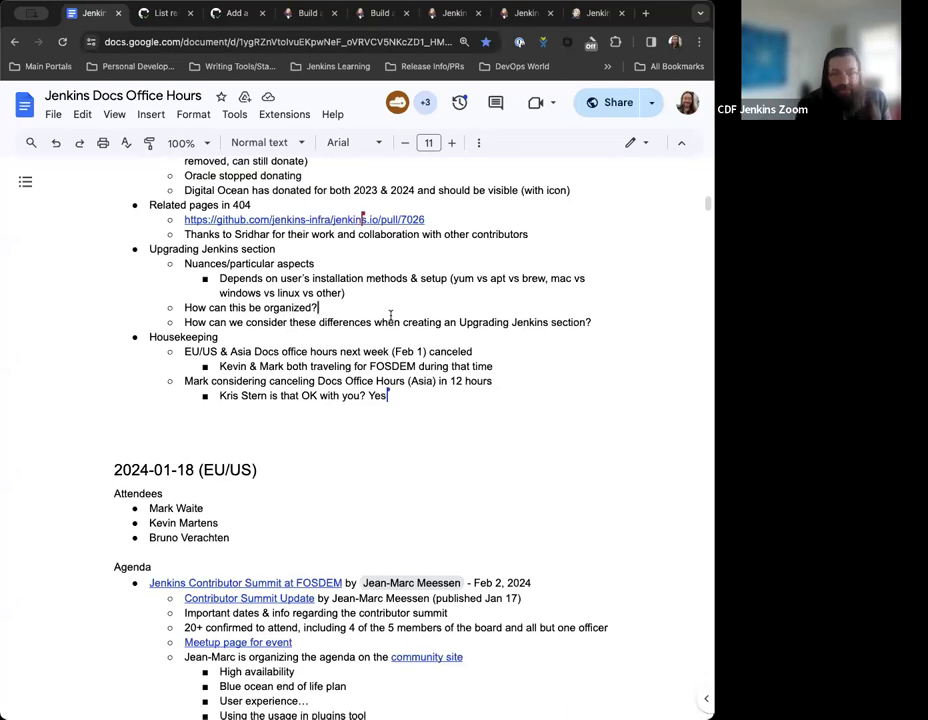
pyautogui.scroll(-1, 390, 315)
pyautogui.scroll(1, 320, 322)
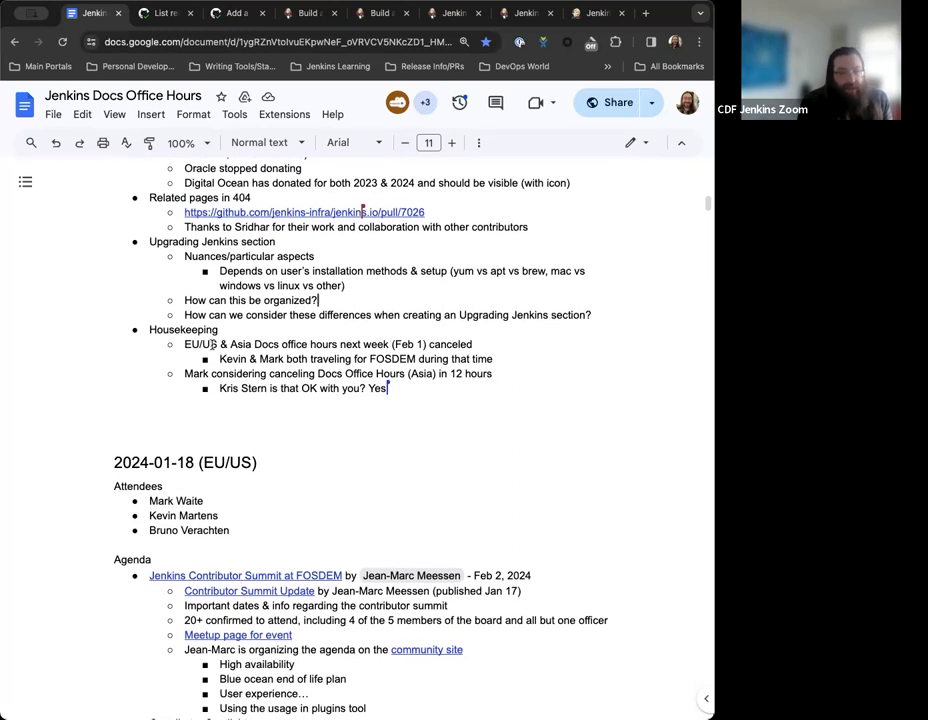
pyautogui.scroll(-3, 243, 365)
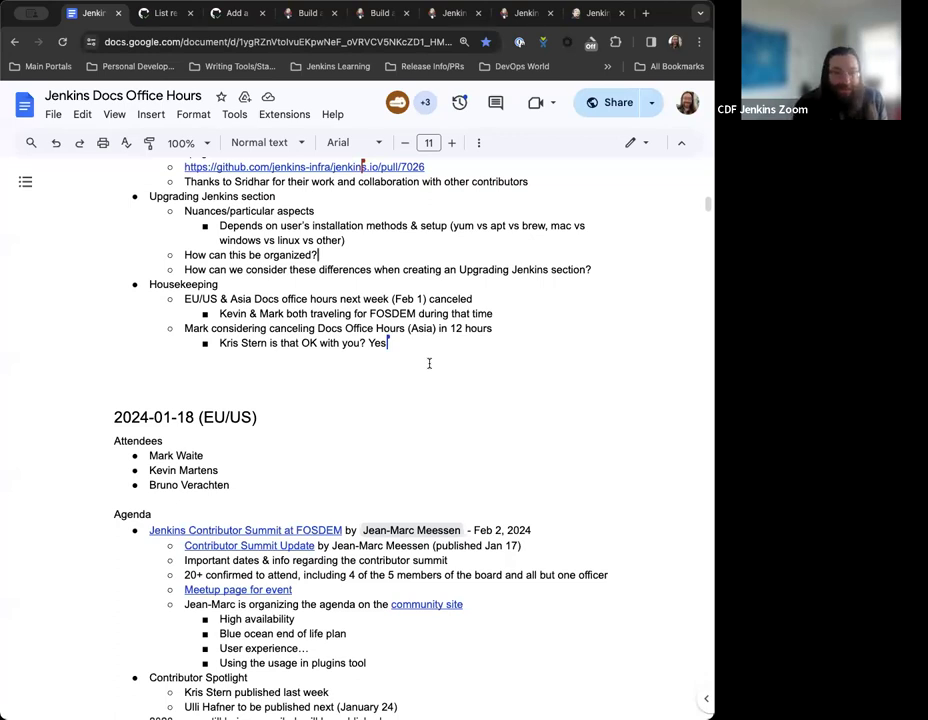
# Step: Look back over the 2024-01-25 agenda from the attendees list down to the Housekeeping items
pyautogui.scroll(10, 429, 363)
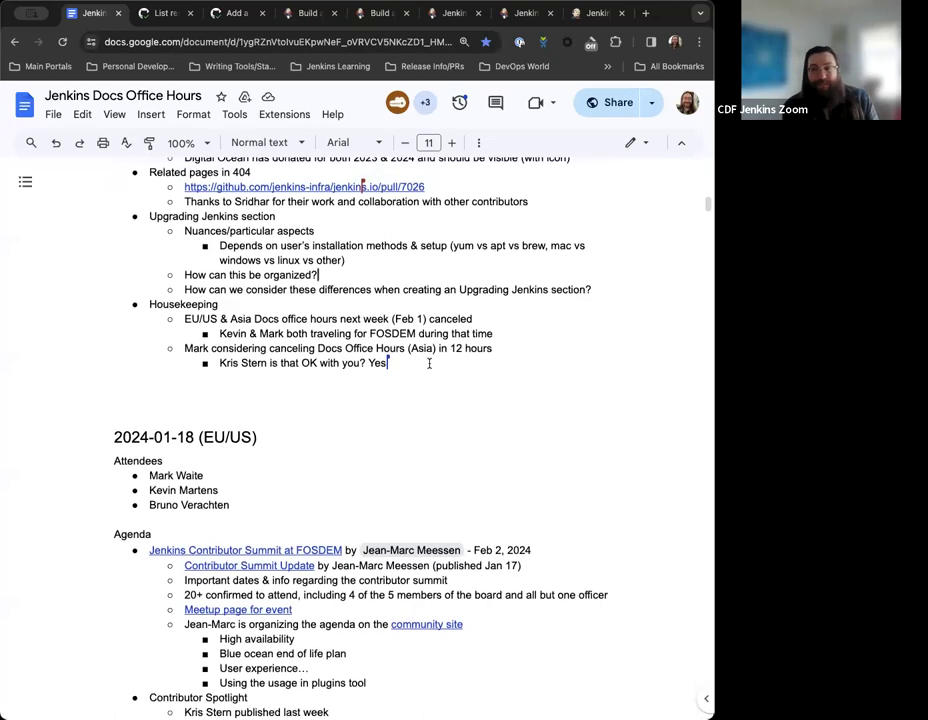
pyautogui.scroll(12, 429, 363)
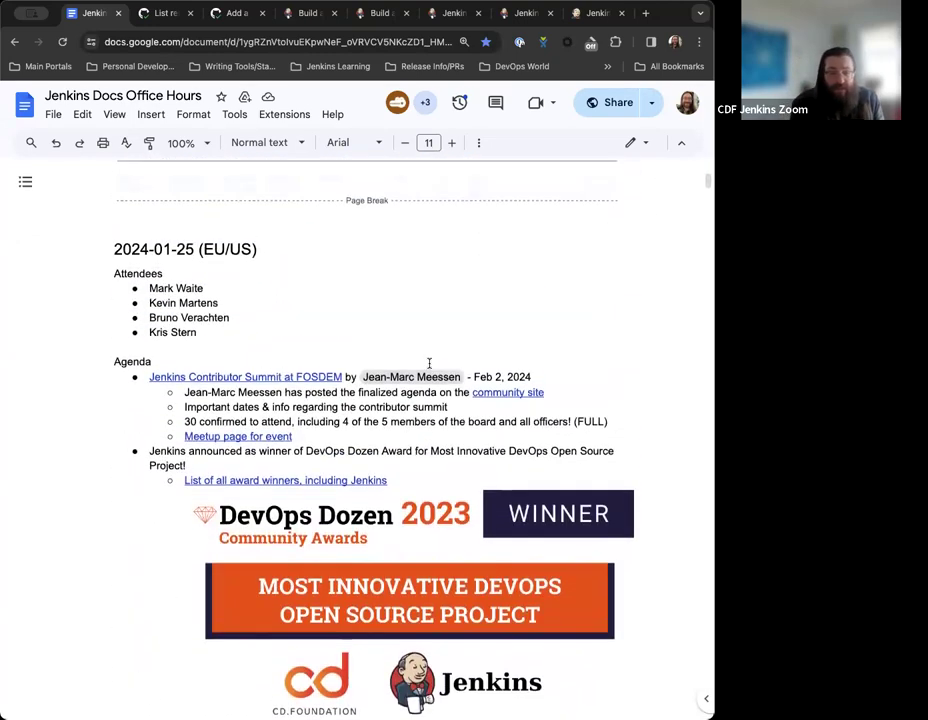
pyautogui.scroll(-3, 429, 363)
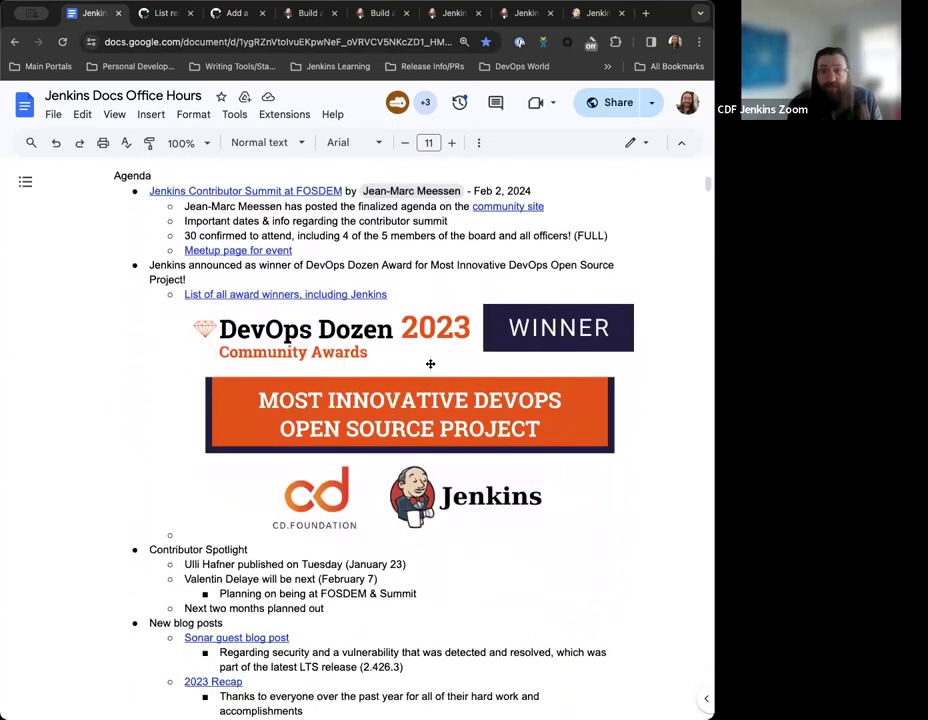
pyautogui.scroll(-14, 429, 363)
pyautogui.scroll(-3, 429, 363)
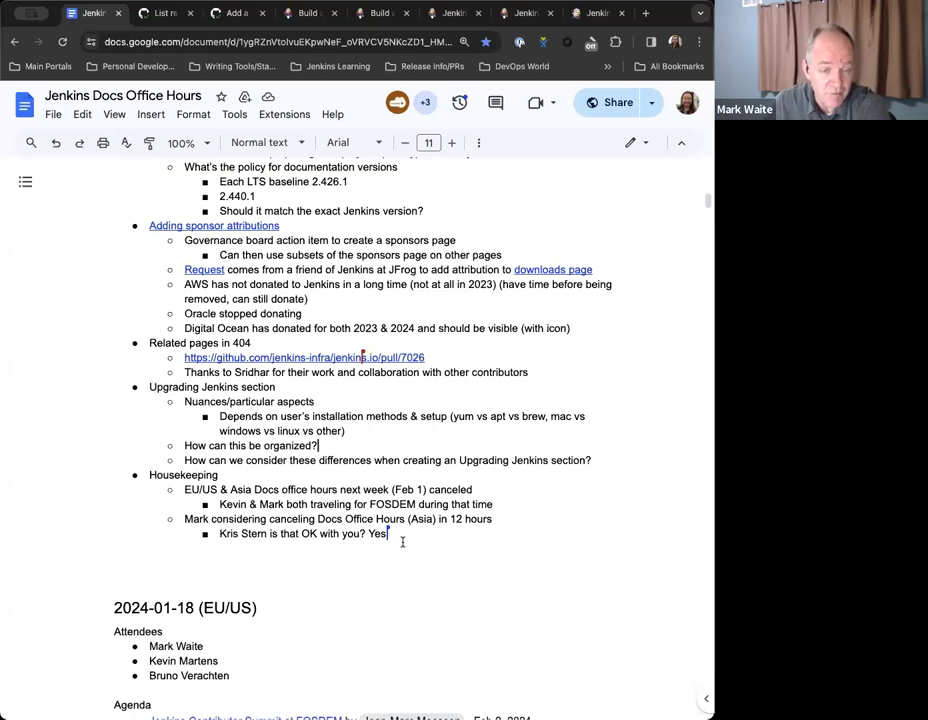
# Step: Append "(today)" to the Housekeeping item about canceling Docs Office Hours (Asia) in 12 hours
pyautogui.scroll(-1, 402, 541)
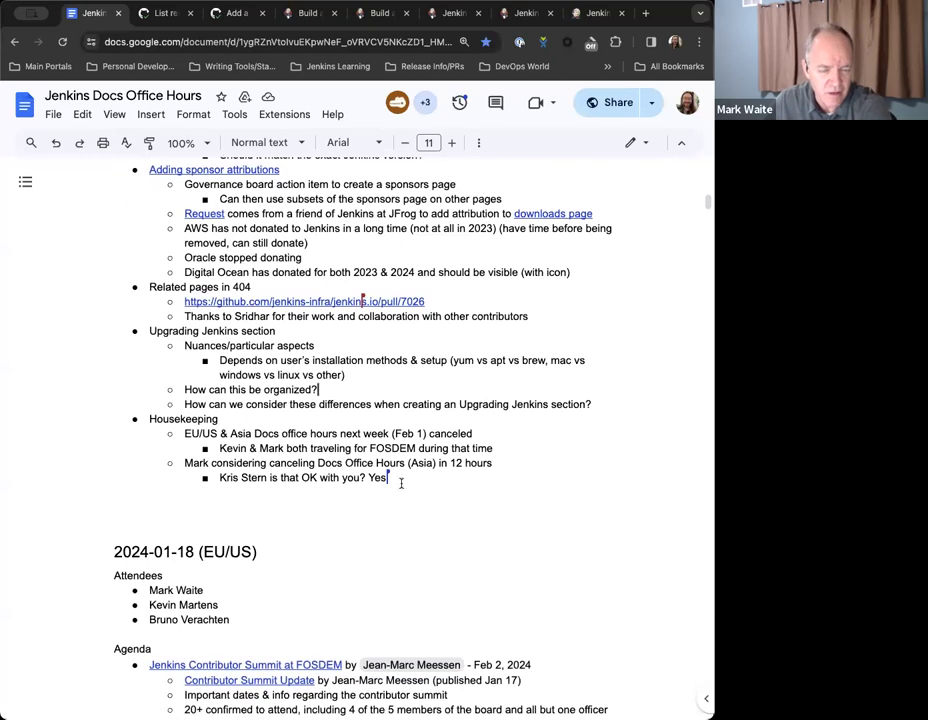
pyautogui.scroll(-1, 398, 476)
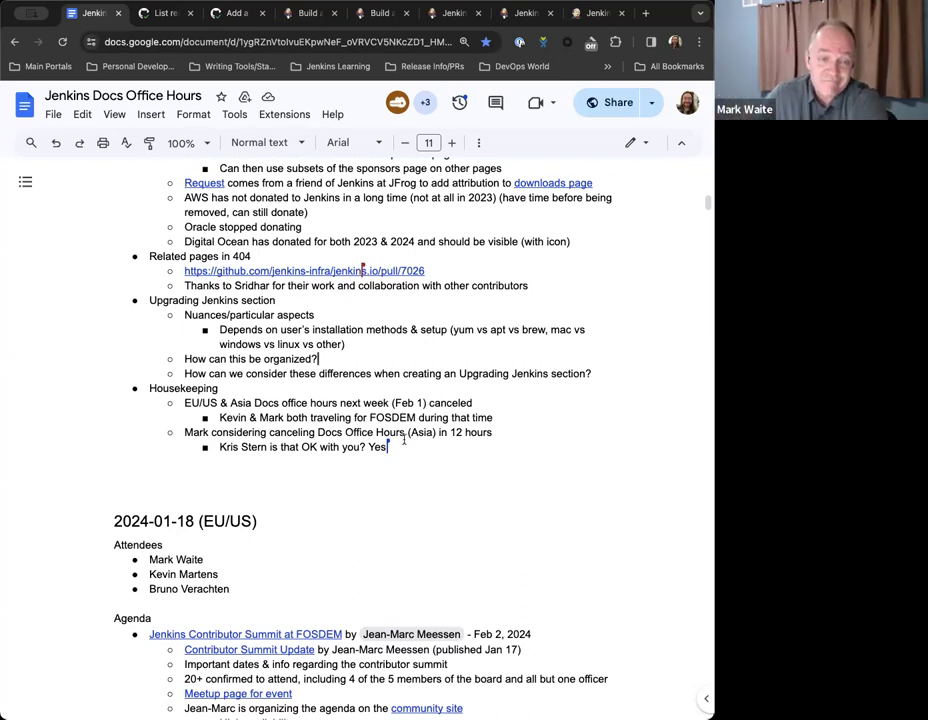
pyautogui.doubleClick(506, 431)
pyautogui.write('(today)')
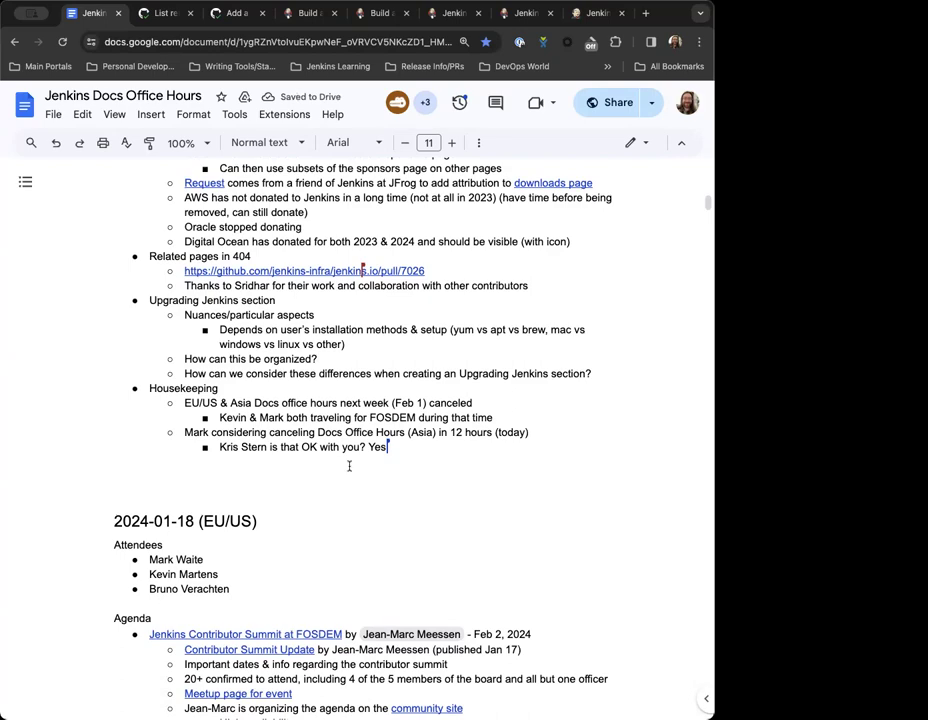
# Step: Return to the 2024-01-25 (EU/US) heading at the start of the meeting's notes
pyautogui.scroll(3, 348, 466)
pyautogui.scroll(20, 348, 466)
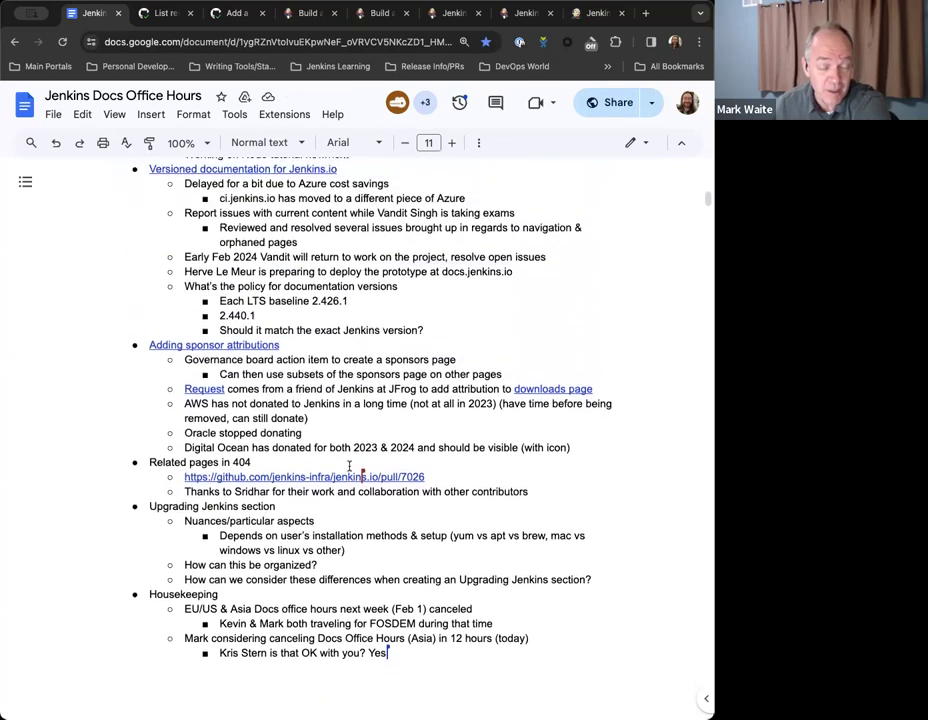
pyautogui.scroll(6, 349, 466)
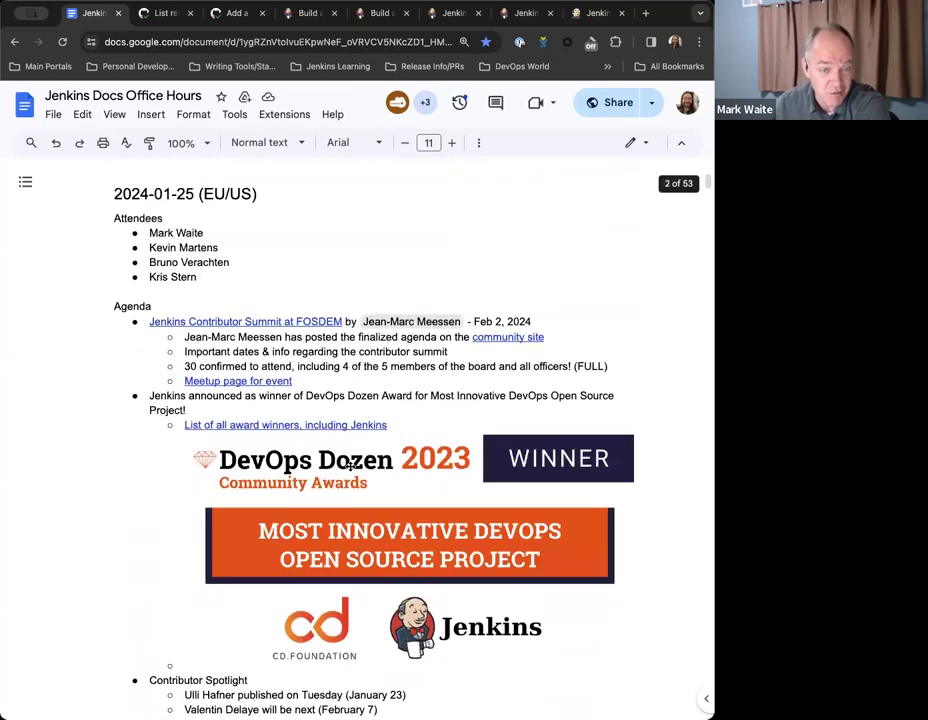
pyautogui.scroll(-1, 350, 466)
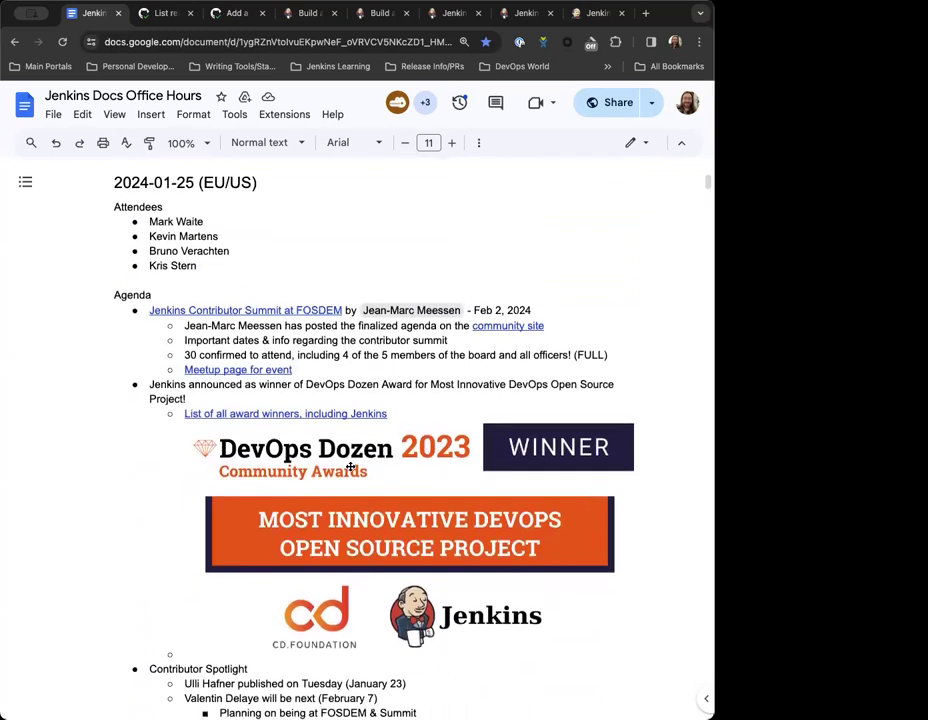
pyautogui.scroll(-1, 350, 466)
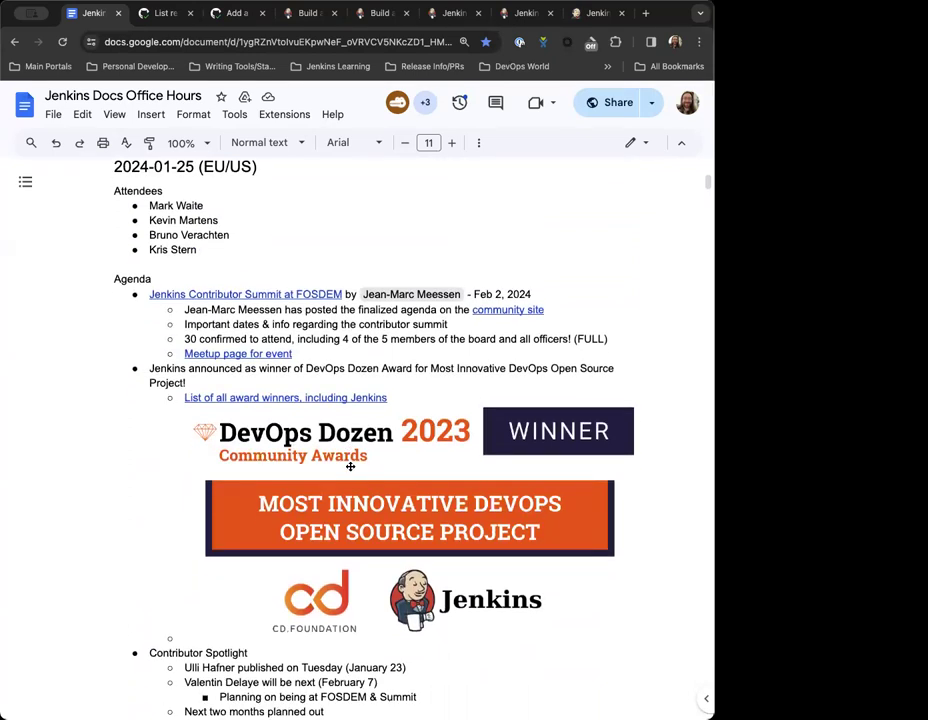
pyautogui.scroll(1, 350, 466)
pyautogui.scroll(-1, 350, 466)
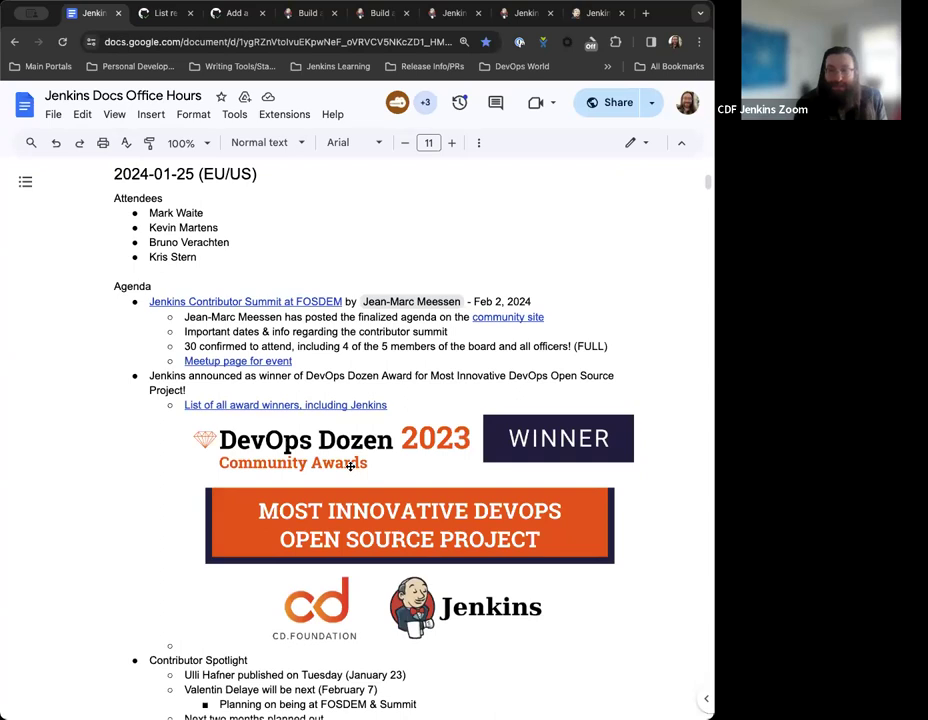
pyautogui.scroll(-1, 350, 466)
pyautogui.scroll(1, 350, 466)
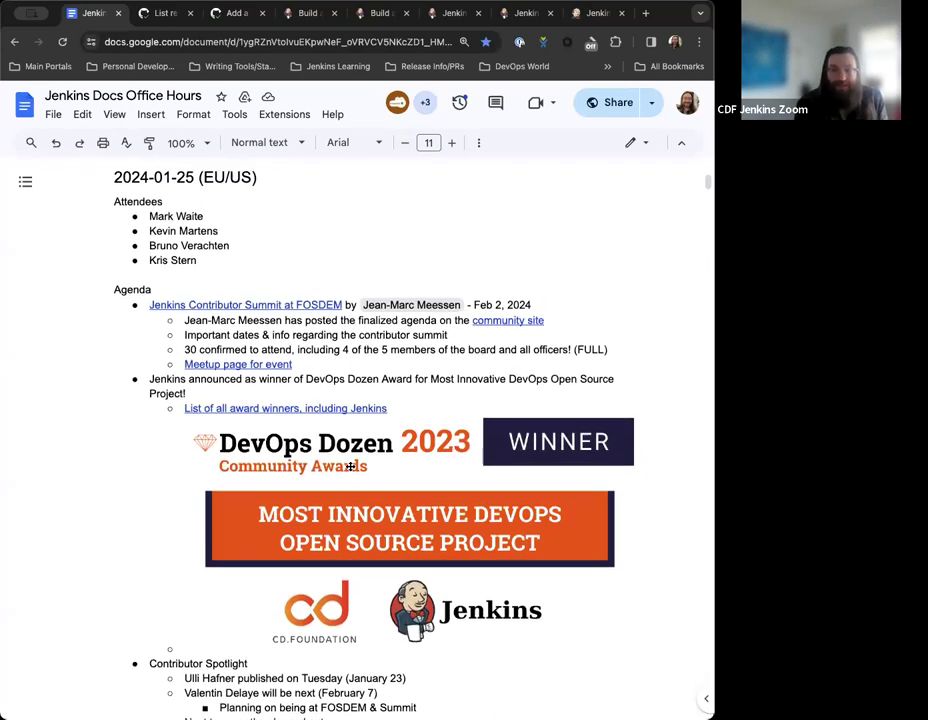
pyautogui.scroll(1, 350, 466)
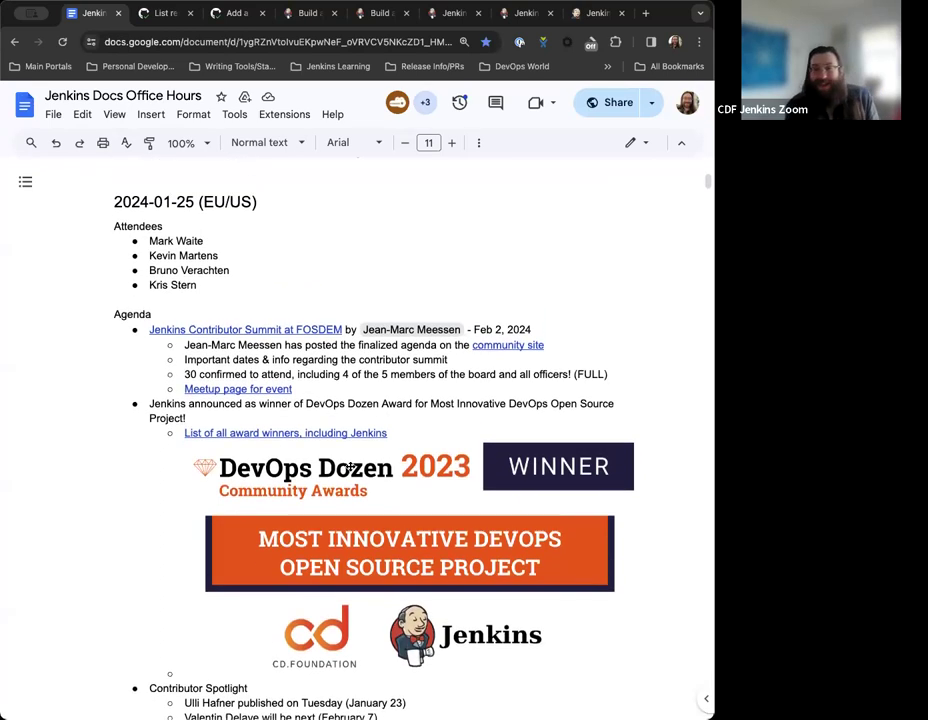